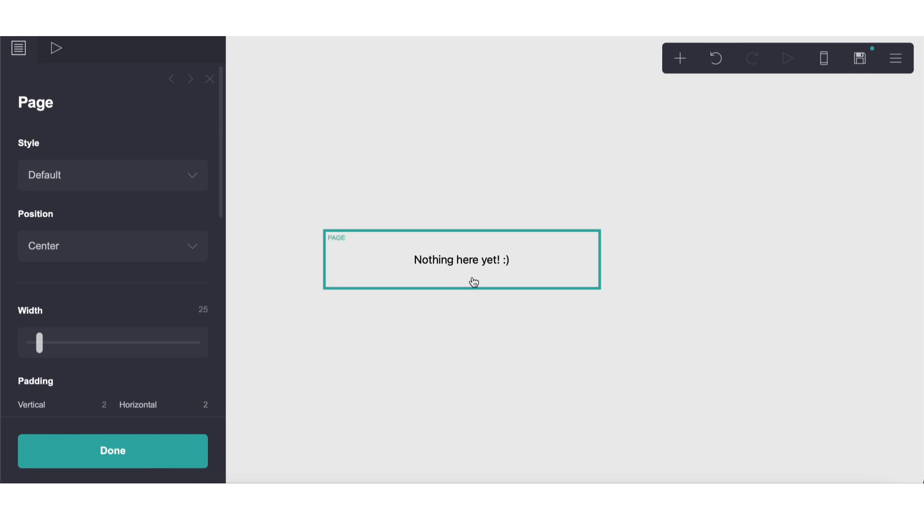
Close the page settings and add a container element to the empty page
click(472, 260)
click(59, 451)
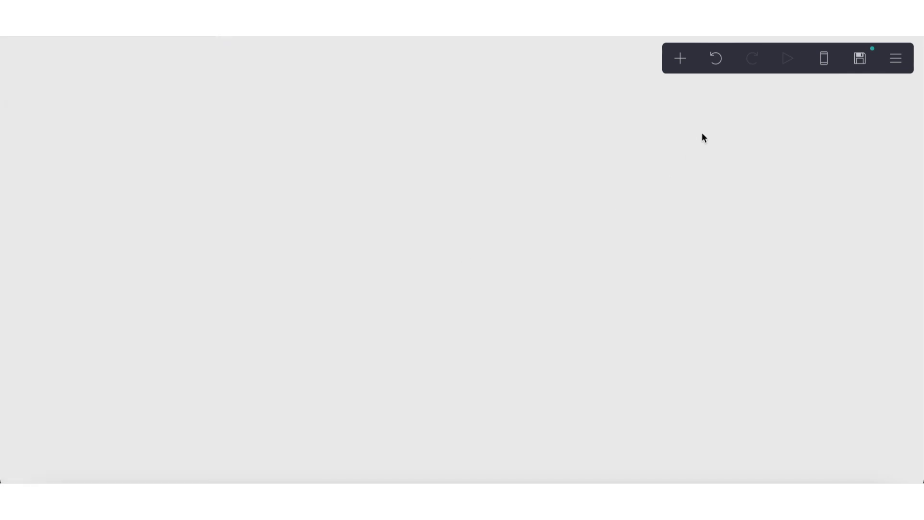
click(682, 63)
click(526, 352)
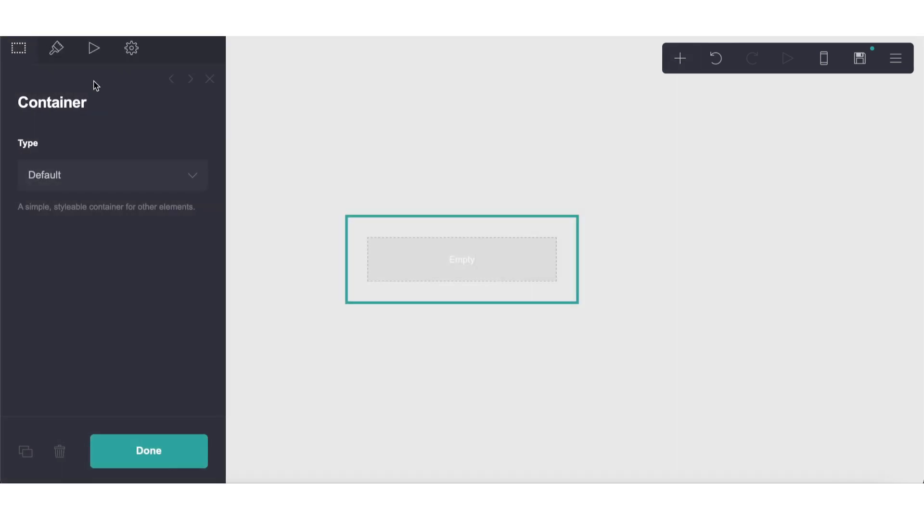
Set the container's vertical and horizontal padding to 0
click(56, 47)
drag(41, 279, 9, 278)
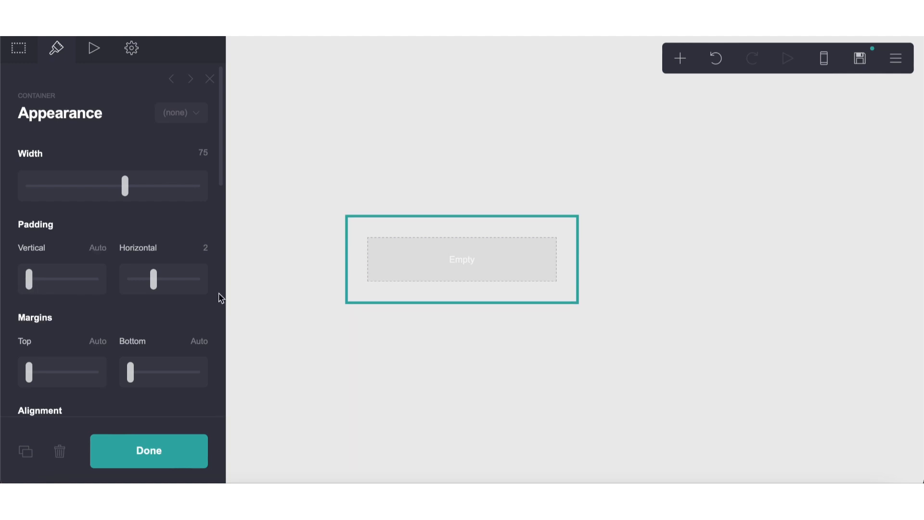
click(99, 251)
text(0)
key(Return)
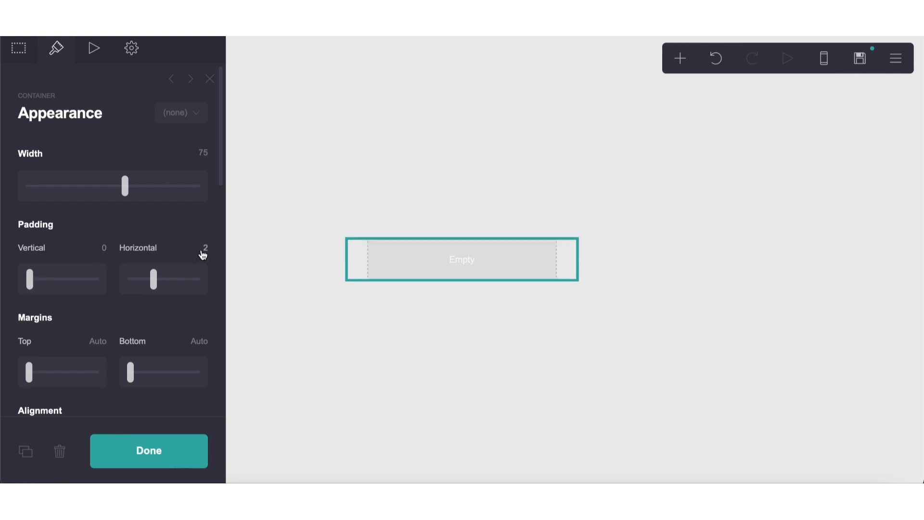
click(202, 252)
text(0)
key(Return)
Change the container type to Columns and set its gutters to 0.25
click(18, 48)
click(63, 174)
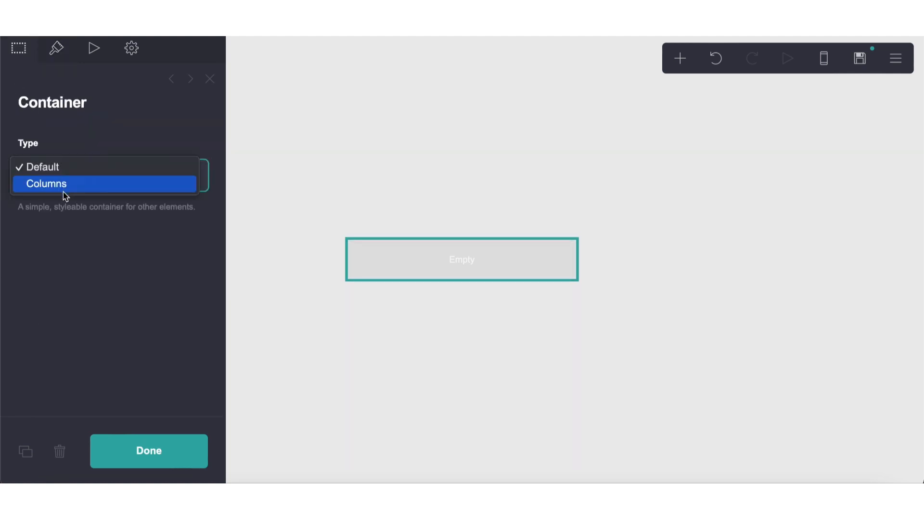
click(62, 192)
click(56, 48)
click(202, 319)
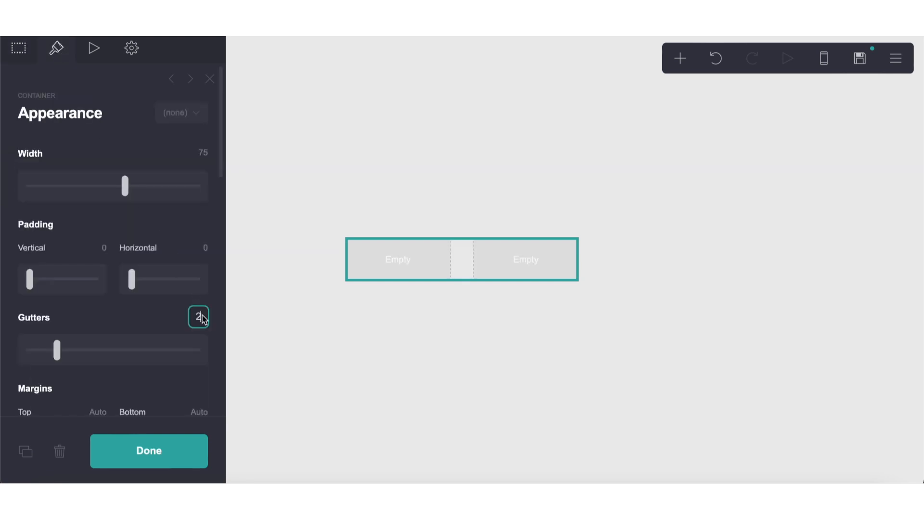
text(.25)
key(Return)
Switch the container's mobile appearance to manual, keep the Default mobile layout, and close its settings
scroll(33, 353, down, 15)
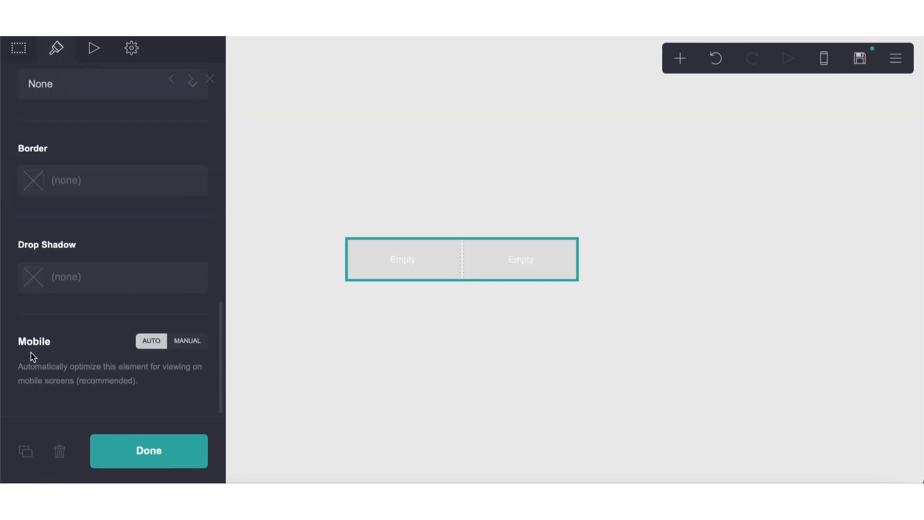
click(187, 340)
scroll(161, 345, down, 8)
click(99, 253)
click(98, 232)
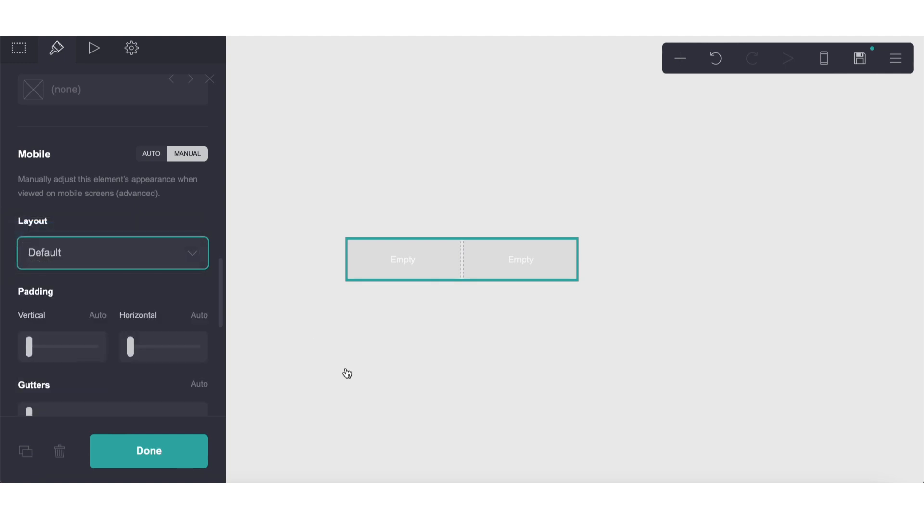
click(346, 374)
Add an image element and place it in the container's first column
click(680, 58)
click(557, 136)
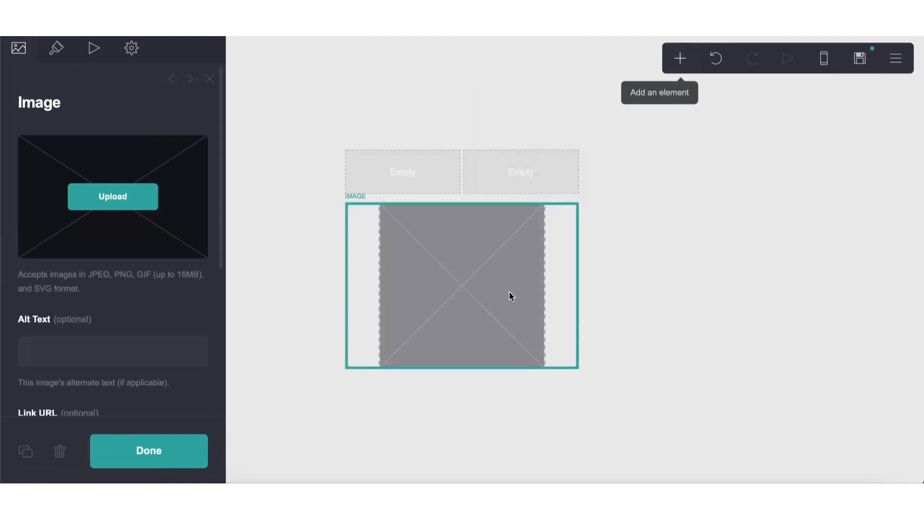
drag(510, 295, 402, 183)
click(229, 207)
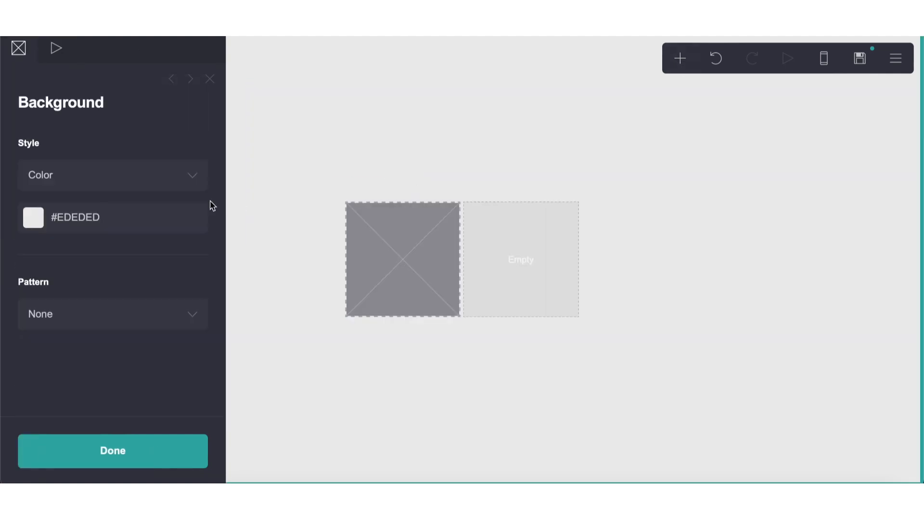
Upload ludas.jpeg from Downloads into the image element in the first column
click(339, 244)
click(383, 244)
click(127, 207)
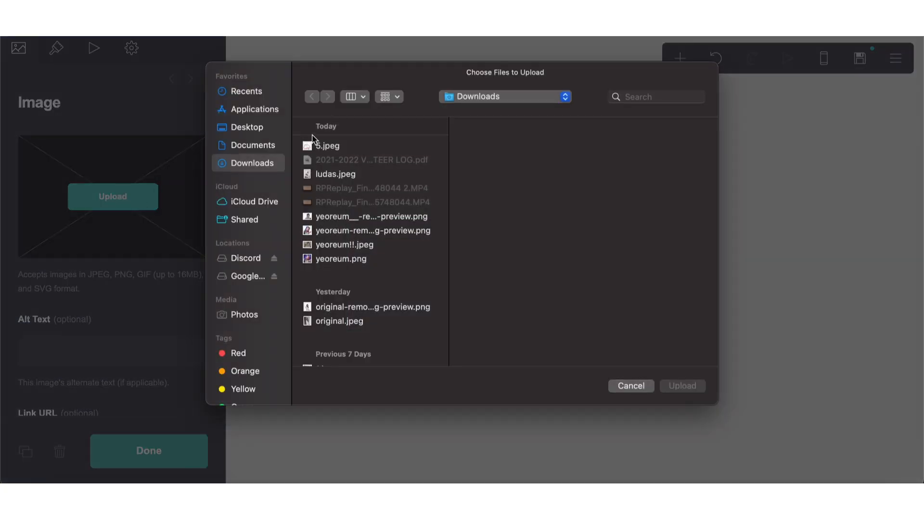
double_click(328, 175)
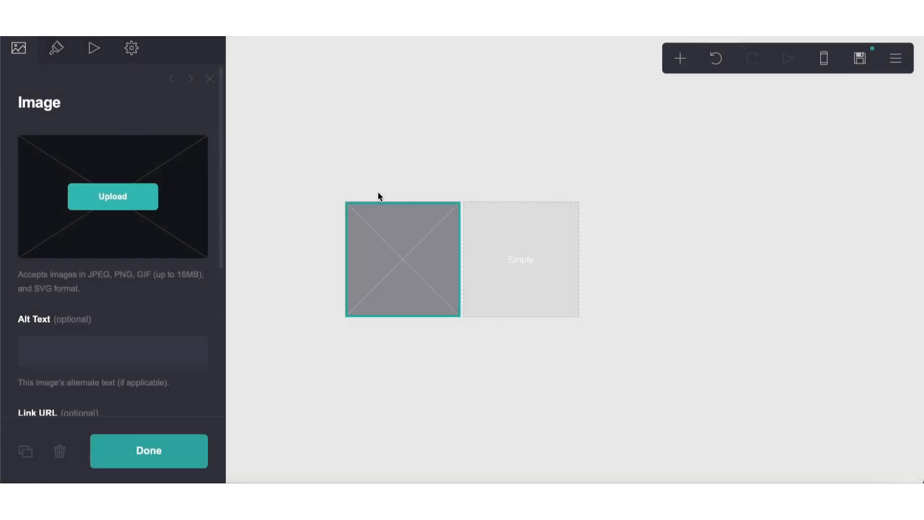
Crop the uploaded photo to a large square around the face and upper body, and accept it
drag(440, 264, 392, 196)
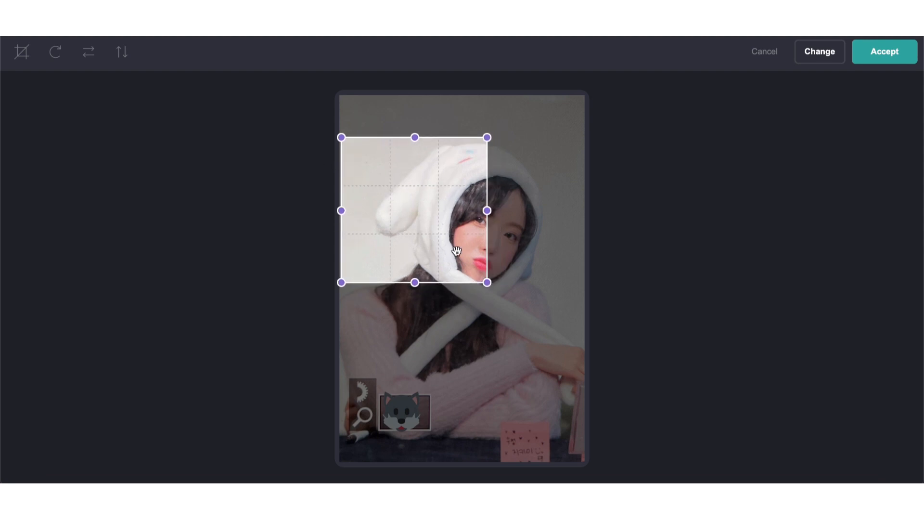
drag(488, 283, 584, 379)
mouse_move(522, 341)
mouse_down()
mouse_move(512, 324)
mouse_move(511, 334)
mouse_up()
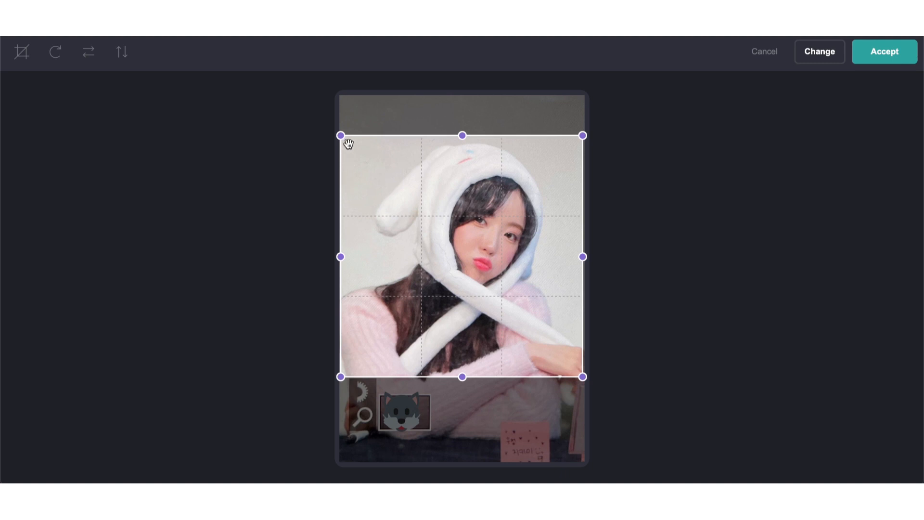
drag(345, 142, 360, 154)
drag(465, 268, 455, 258)
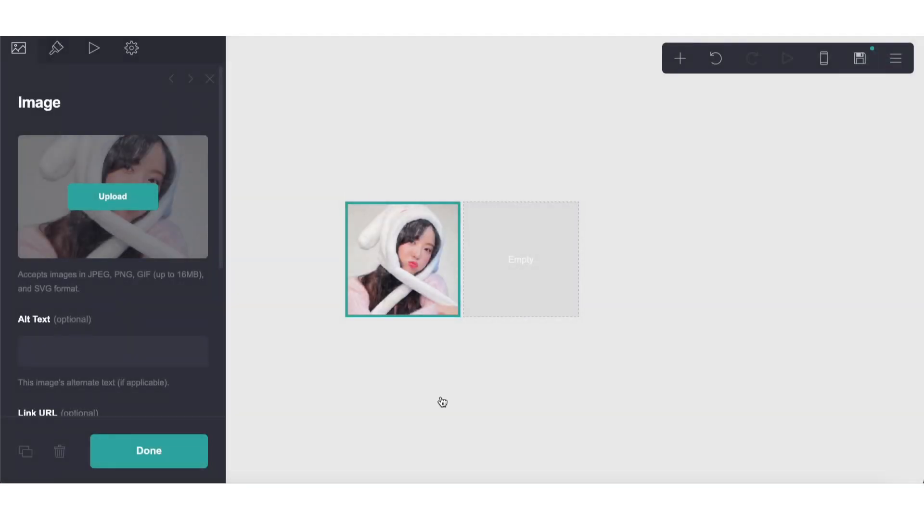
click(442, 402)
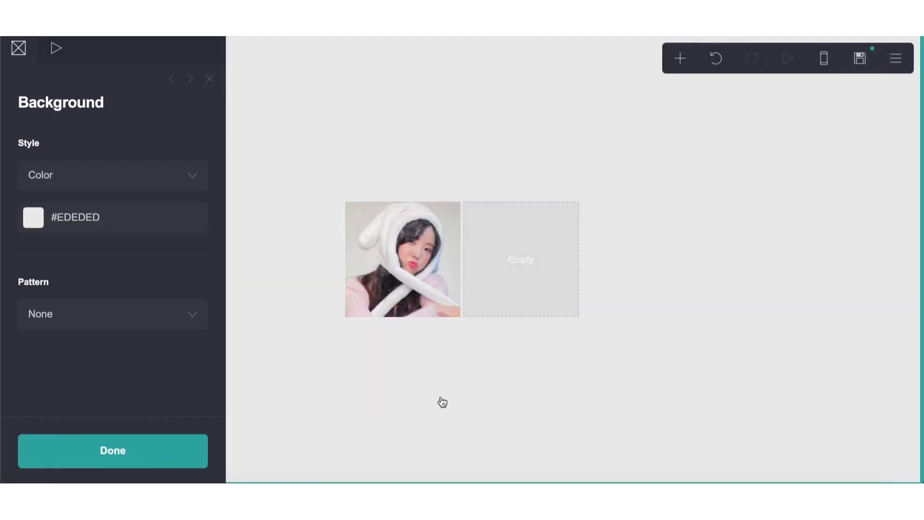
click(442, 403)
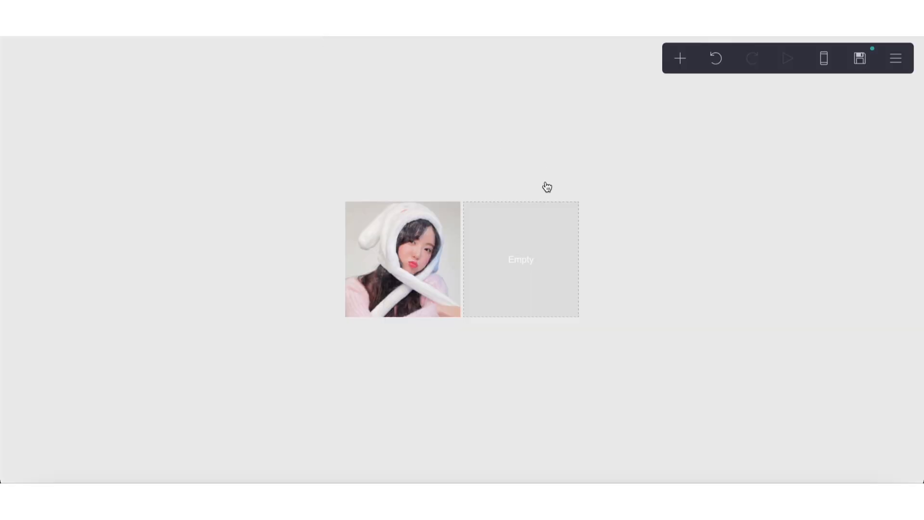
Add a text element and place it in the container's empty second column
click(679, 59)
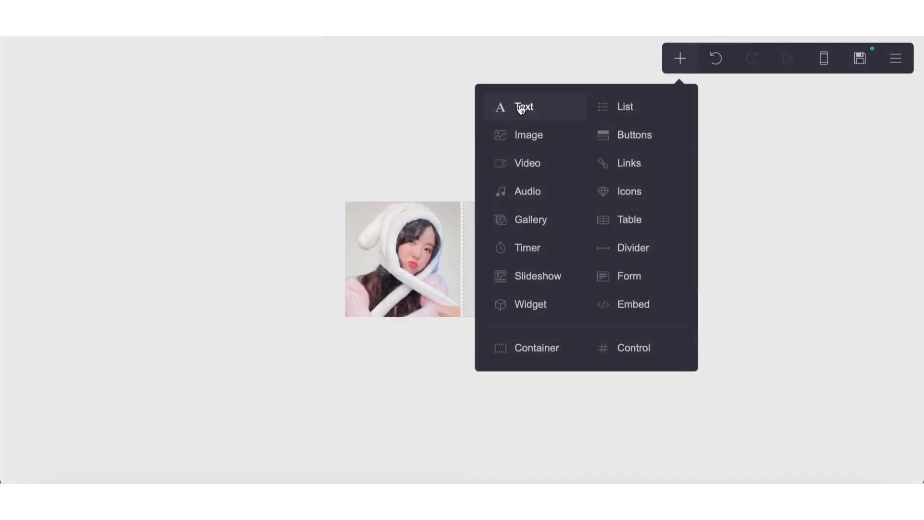
click(525, 103)
click(461, 308)
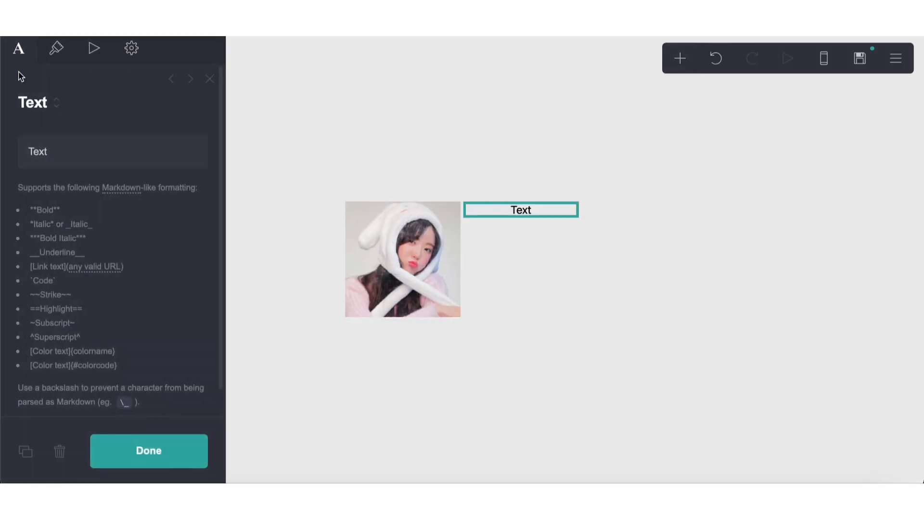
Set the text element's font to Shrikhand
click(57, 49)
click(80, 248)
text(shi)
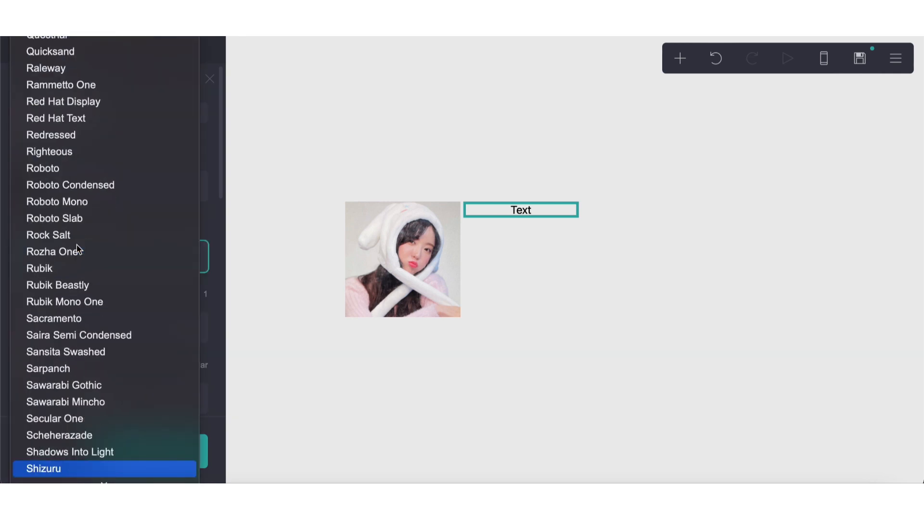
scroll(97, 373, down, 2)
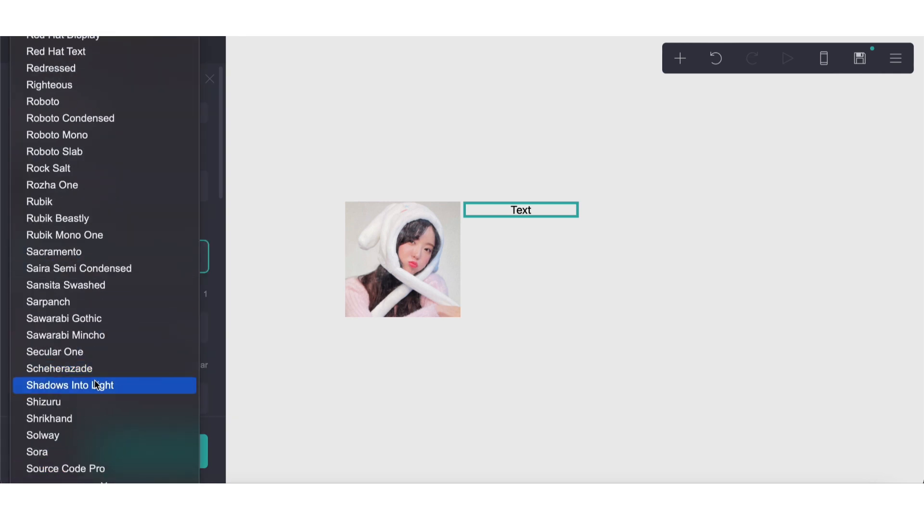
click(85, 418)
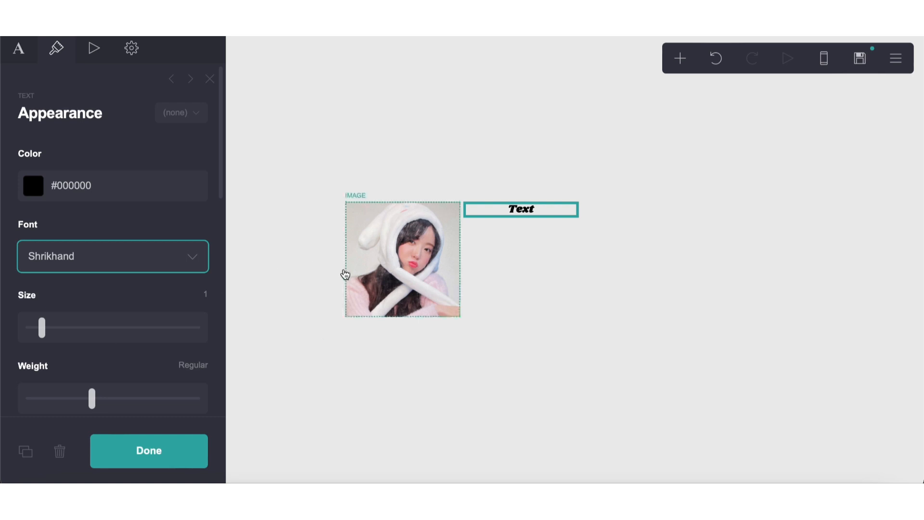
scroll(79, 215, down, 3)
scroll(79, 216, up, 3)
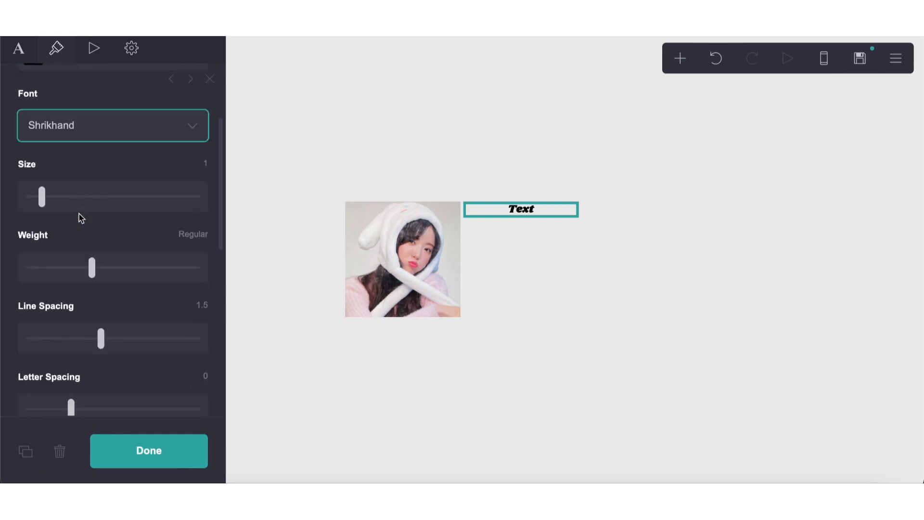
Set the text color to pink #FFC4E1
click(85, 185)
drag(32, 288, 35, 344)
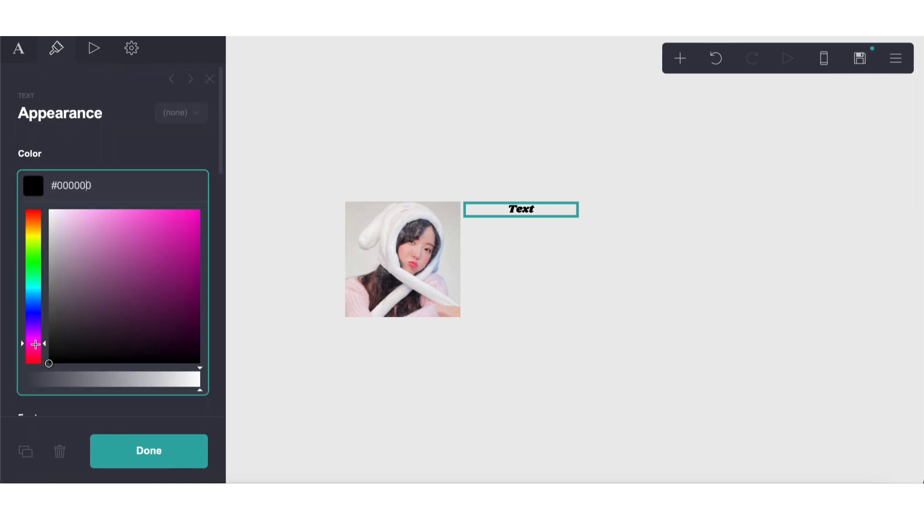
mouse_move(60, 287)
mouse_down()
mouse_move(71, 199)
mouse_move(83, 202)
mouse_up()
Change the page background color to white
click(241, 154)
click(116, 217)
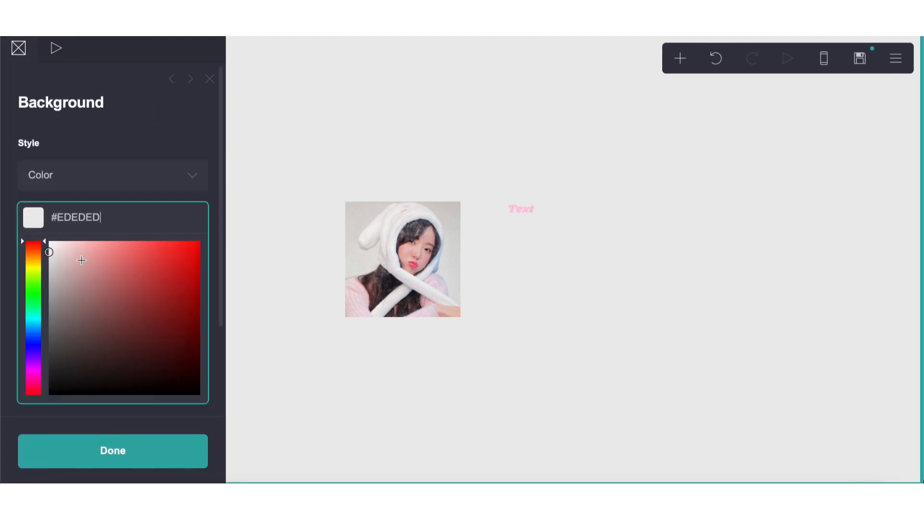
drag(81, 260, 3, 94)
Set the text element's color to the lighter pink #FFD9EC
click(495, 203)
click(497, 207)
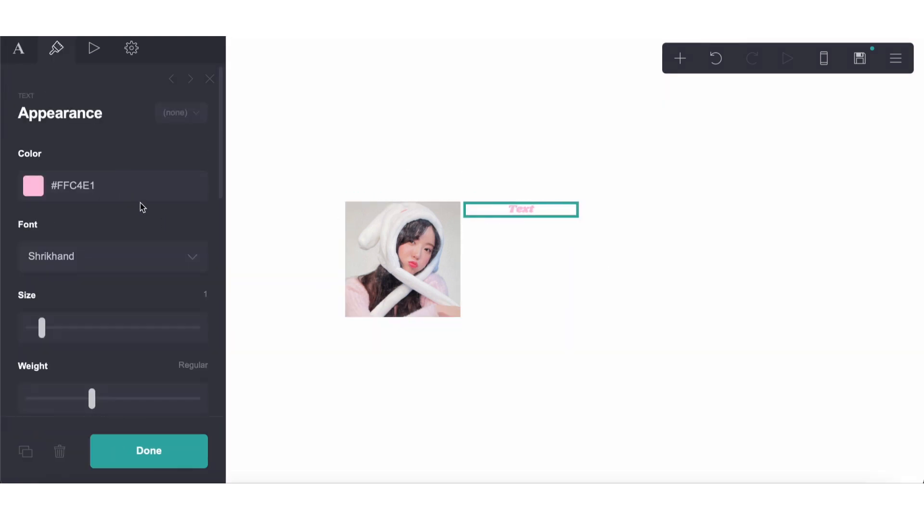
click(73, 185)
double_click(71, 184)
key(ctrl+c)
text(FFD9EC)
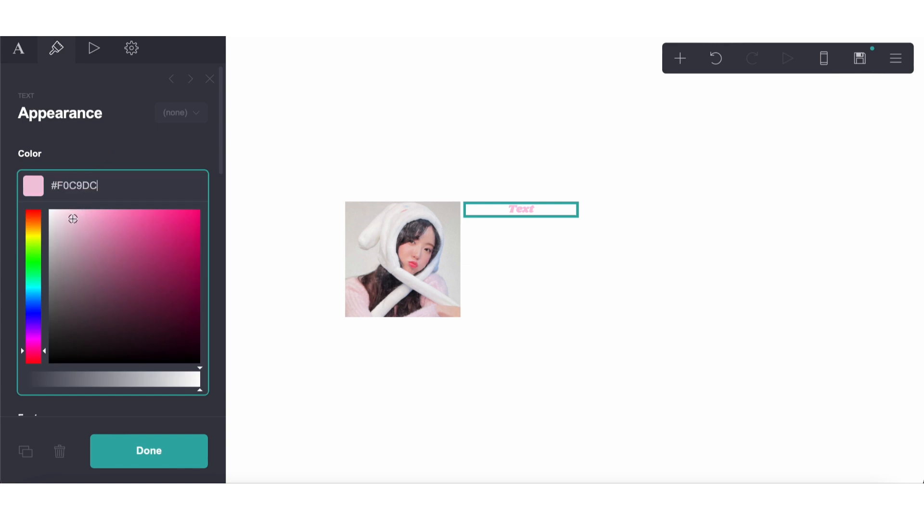
click(93, 142)
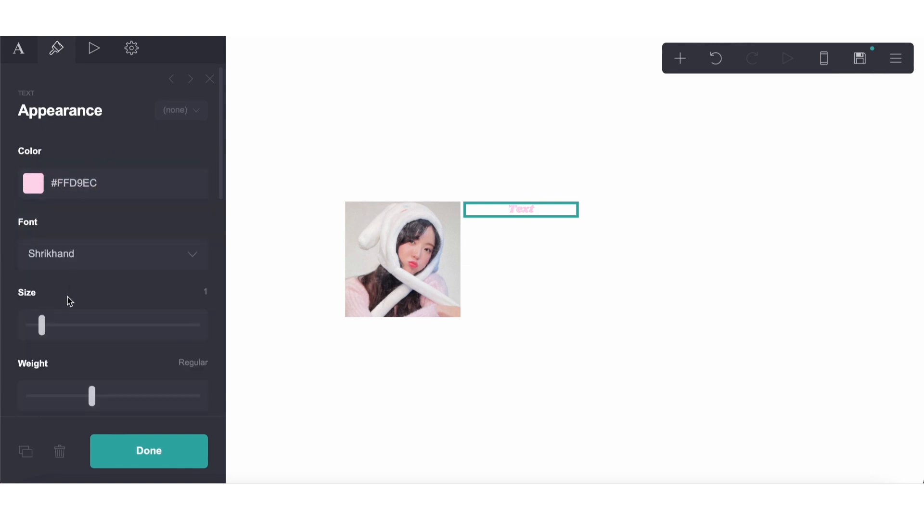
Set the text size to 2.25 and its line spacing to 1.125
drag(42, 325, 64, 326)
scroll(77, 324, down, 3)
scroll(63, 332, down, 5)
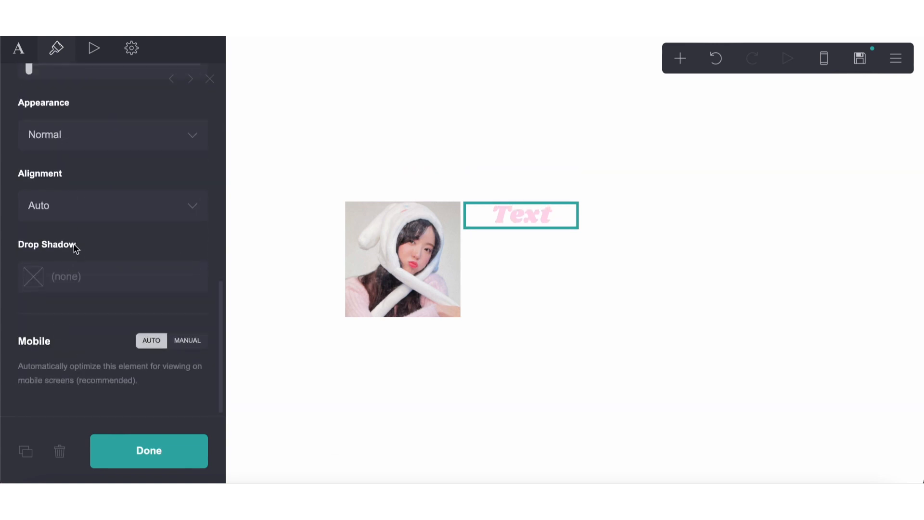
Add a drop shadow to the text in pink #FFB3D8
click(72, 267)
key(ctrl+v)
text(#)
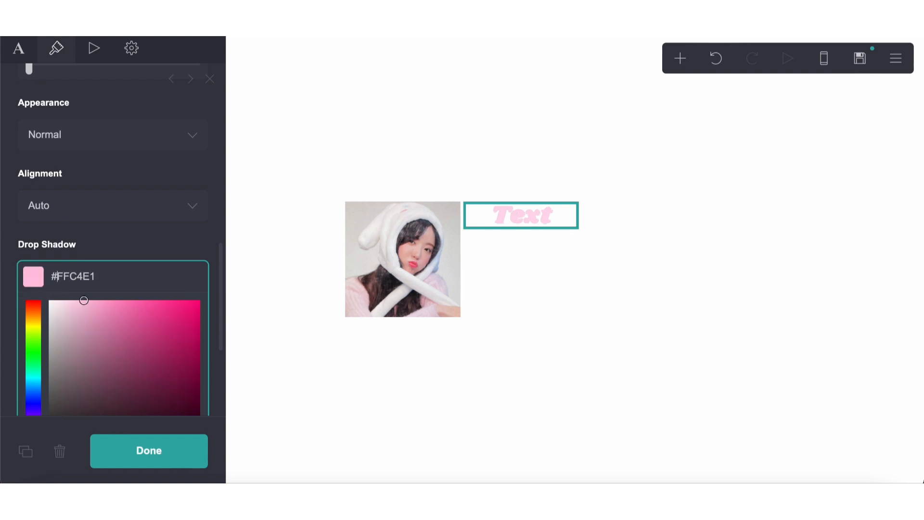
mouse_move(88, 321)
mouse_down()
mouse_move(96, 266)
mouse_move(114, 265)
mouse_move(116, 252)
mouse_up()
scroll(114, 276, down, 2)
scroll(114, 275, down, 2)
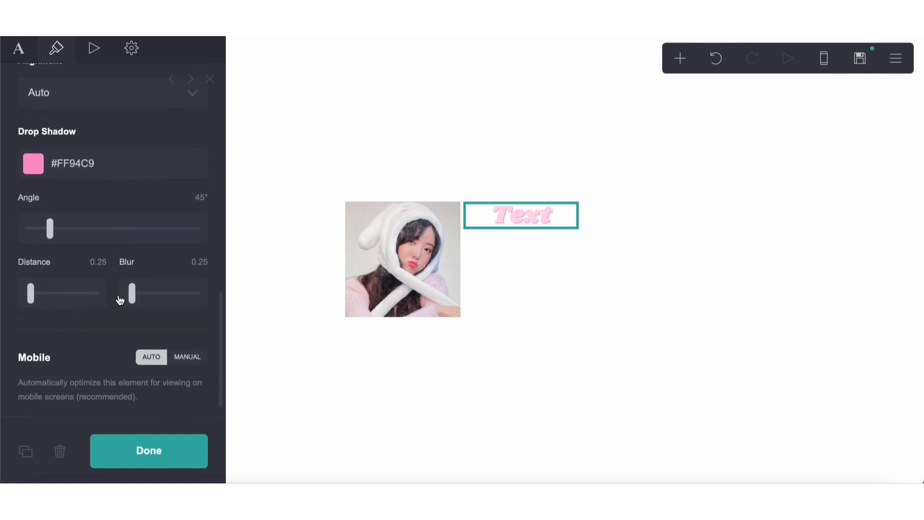
drag(120, 300, 104, 300)
click(86, 163)
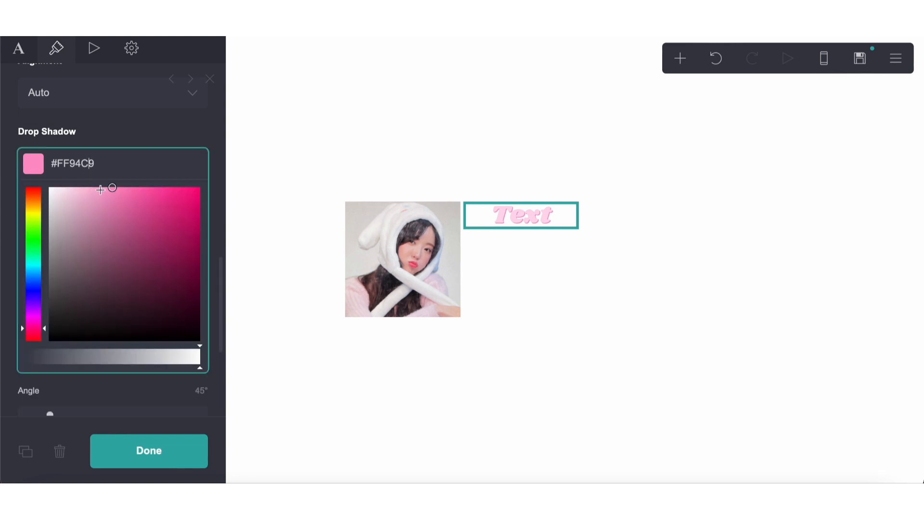
drag(100, 189, 94, 187)
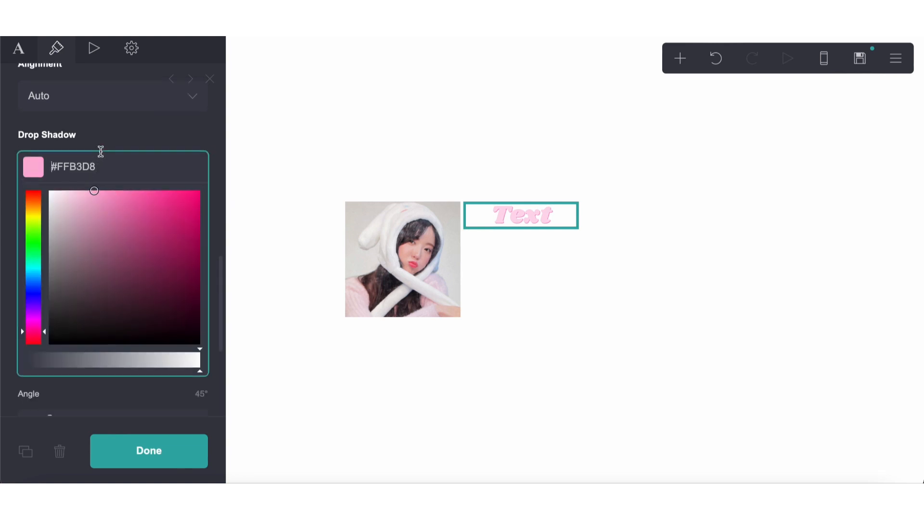
Set the text color to pale pink #FFE0F0
scroll(99, 158, up, 10)
click(68, 168)
click(61, 191)
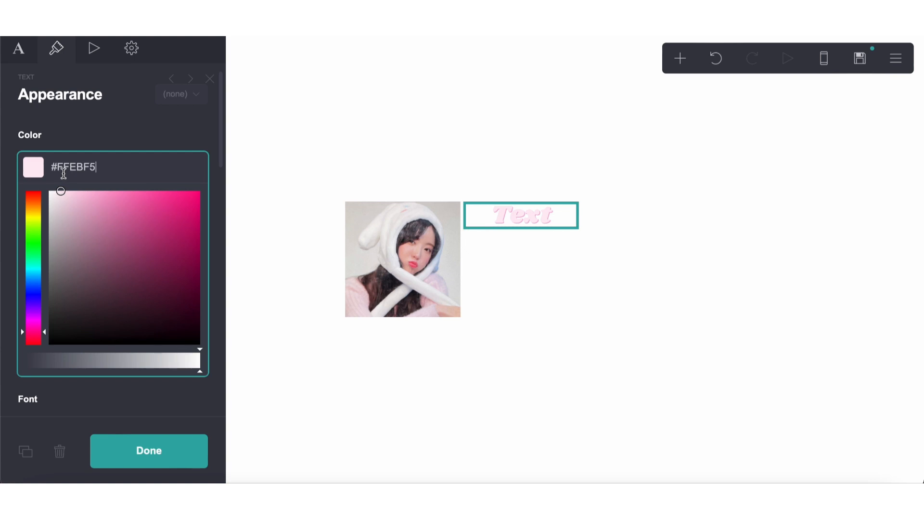
click(66, 190)
click(108, 148)
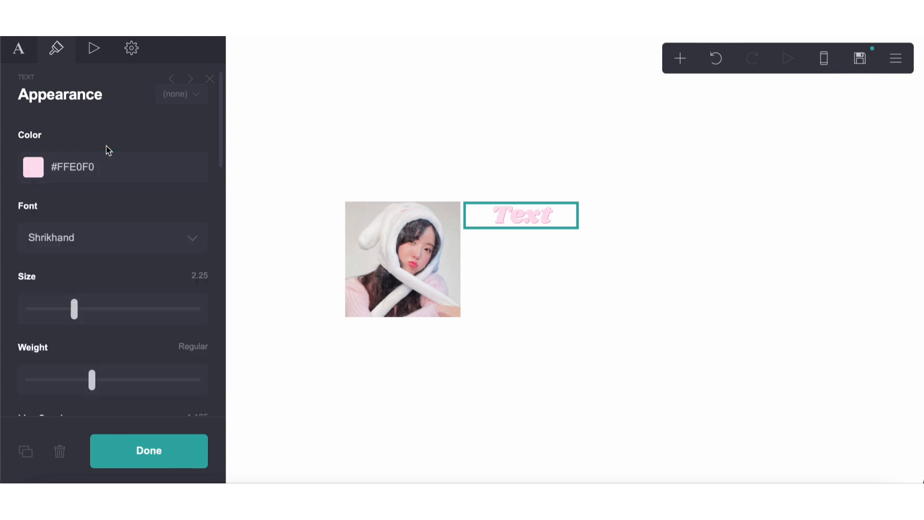
Replace the title element's placeholder text with CARRDISM
click(30, 57)
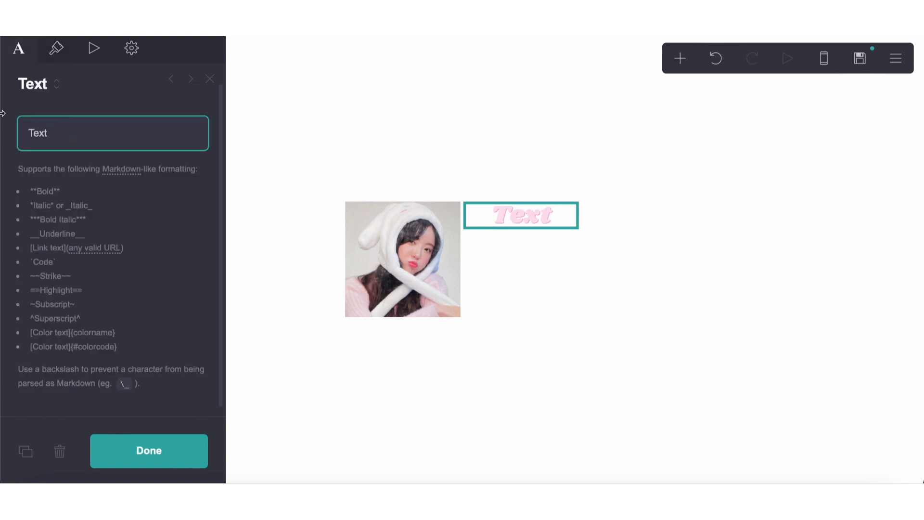
drag(58, 134, 23, 135)
text(CARRDISM)
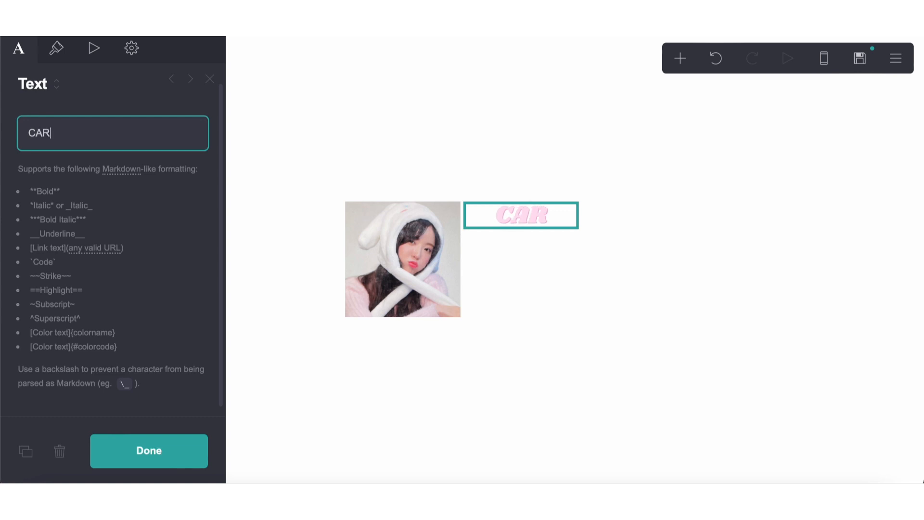
Narrow the container's left column to 40%, and further to 35%
click(568, 199)
click(10, 52)
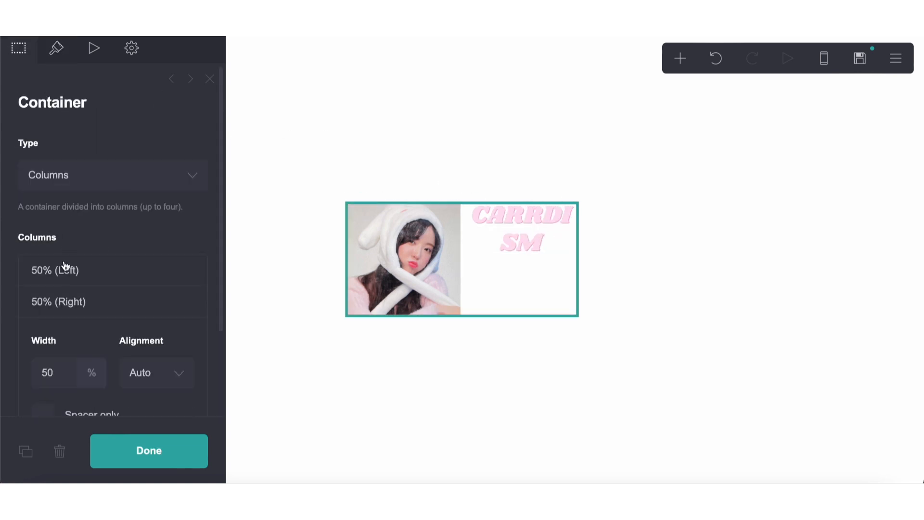
click(66, 268)
click(64, 341)
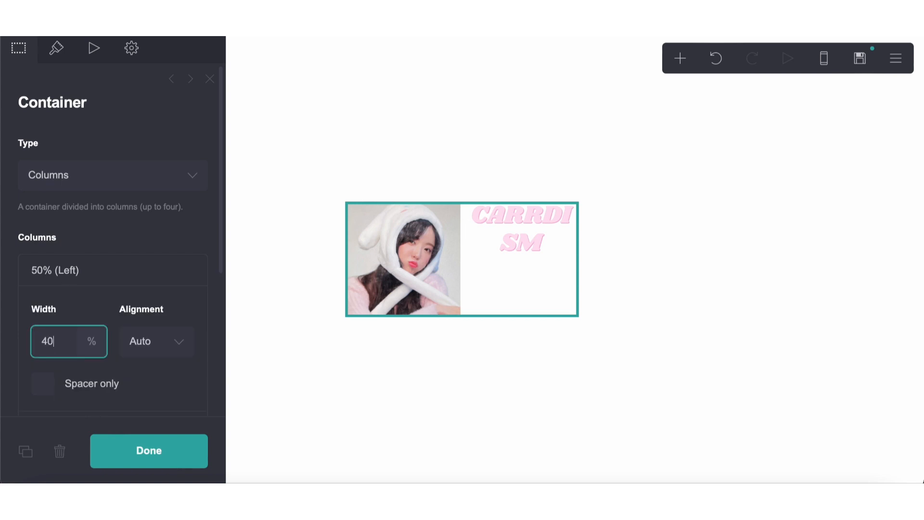
key(Return)
click(60, 342)
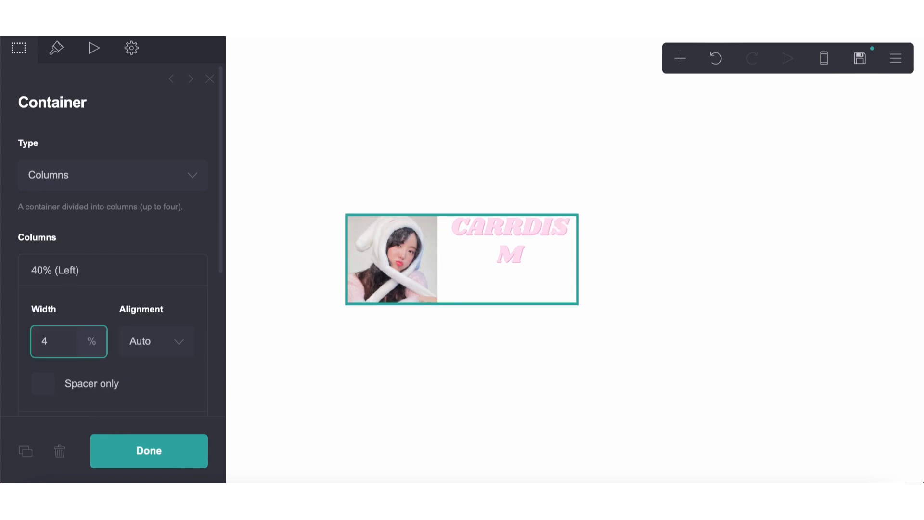
key(Return)
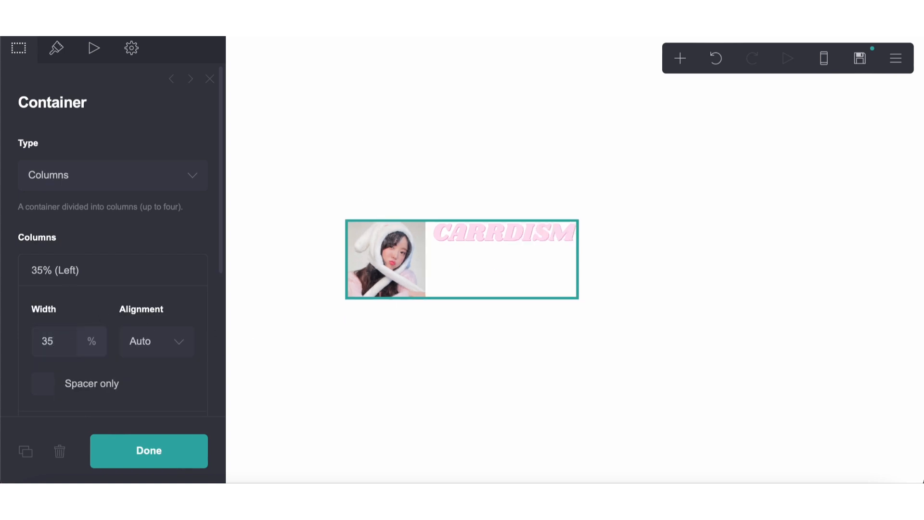
Set the container's left column width to 38%
click(425, 237)
click(458, 221)
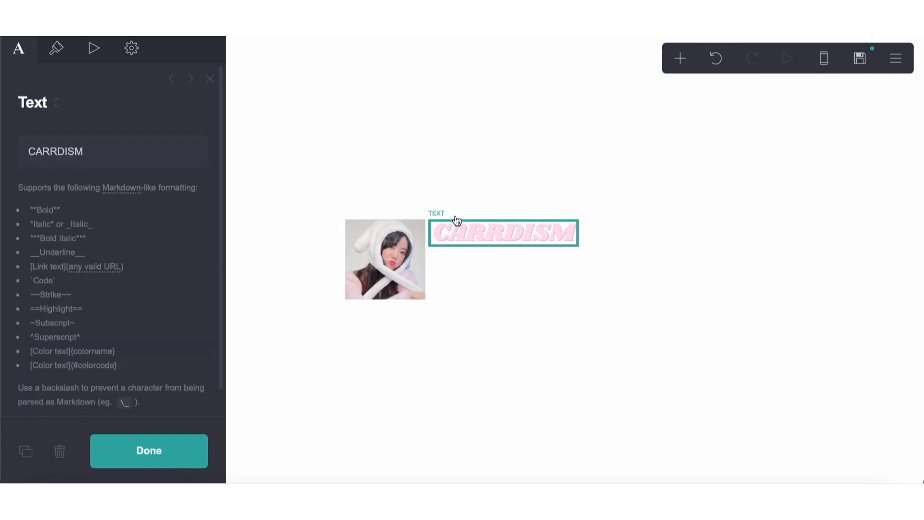
key(Escape)
click(443, 220)
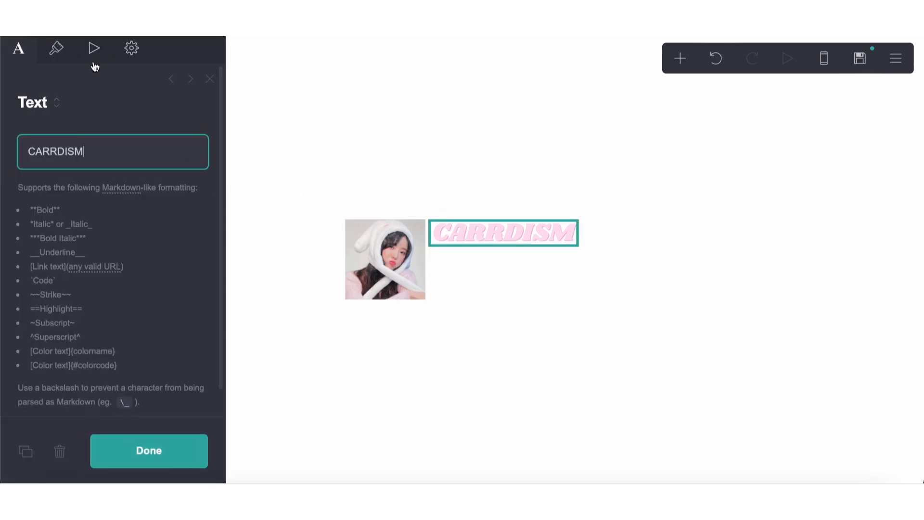
click(380, 216)
click(66, 341)
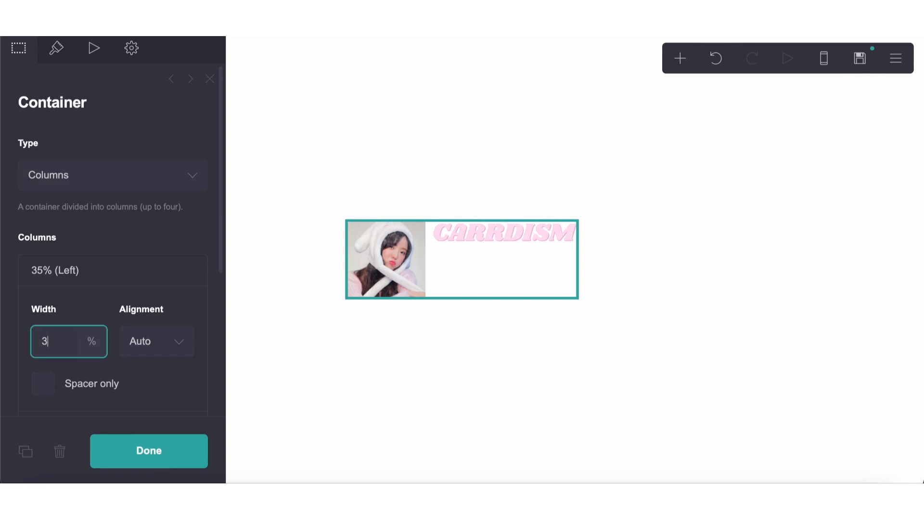
text(6)
key(BackSpace)
text(7)
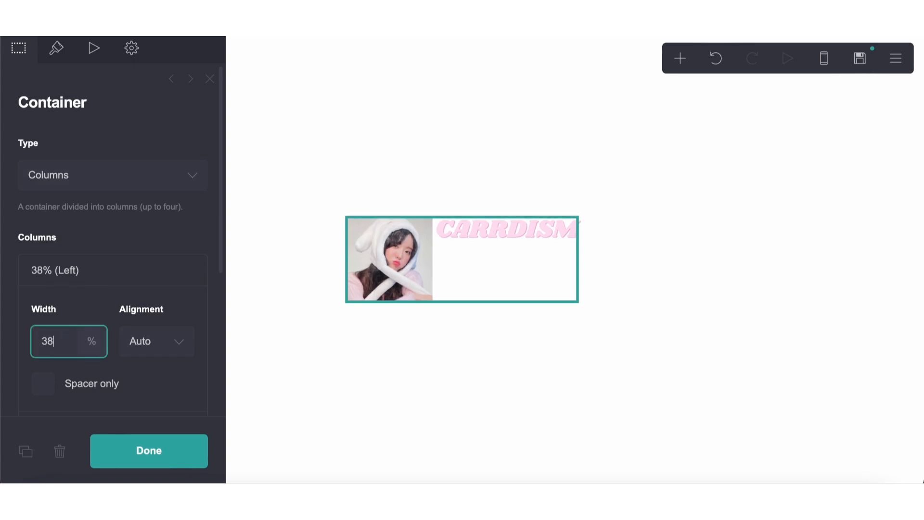
key(BackSpace)
text(9)
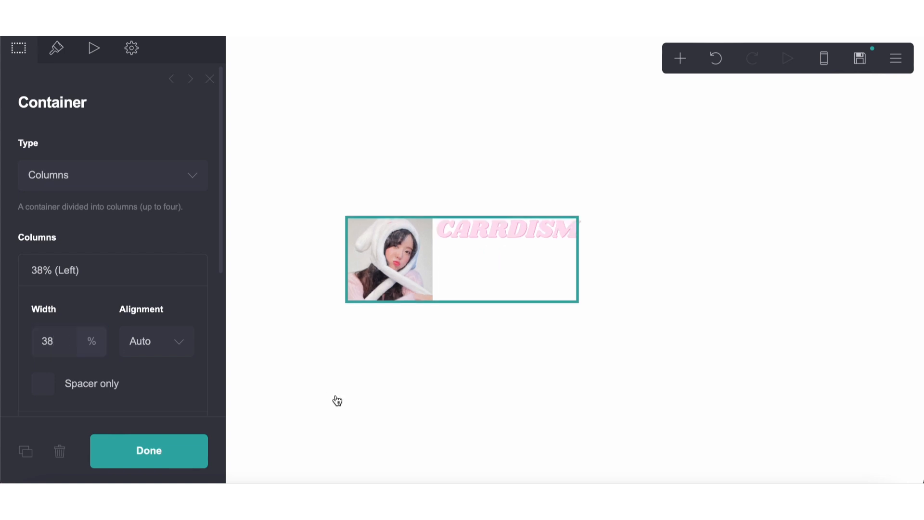
click(335, 398)
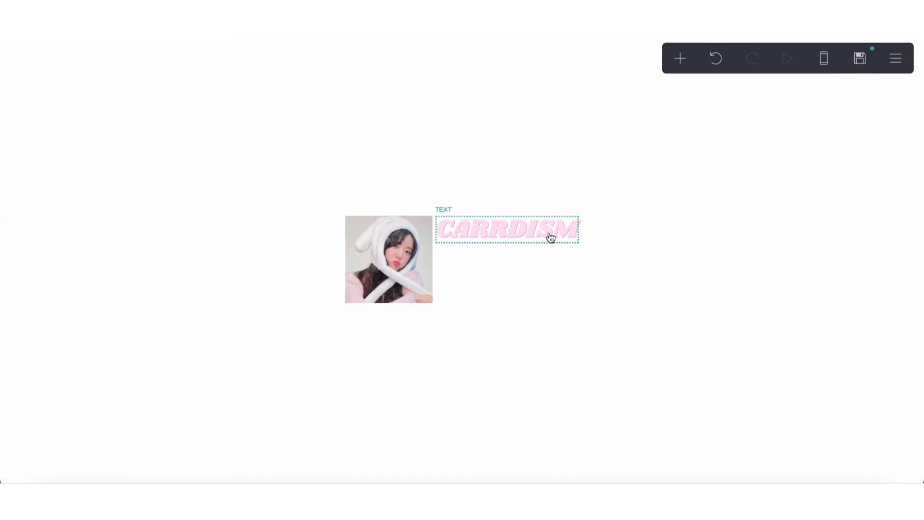
Add a new text element and place it under the CARRDISM title in the container's right column
click(549, 237)
click(586, 357)
click(680, 59)
click(535, 116)
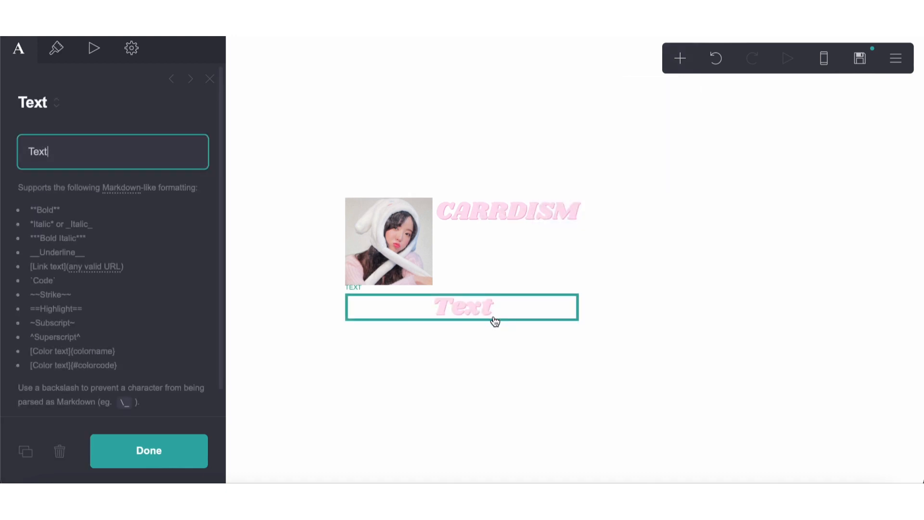
drag(496, 319, 495, 231)
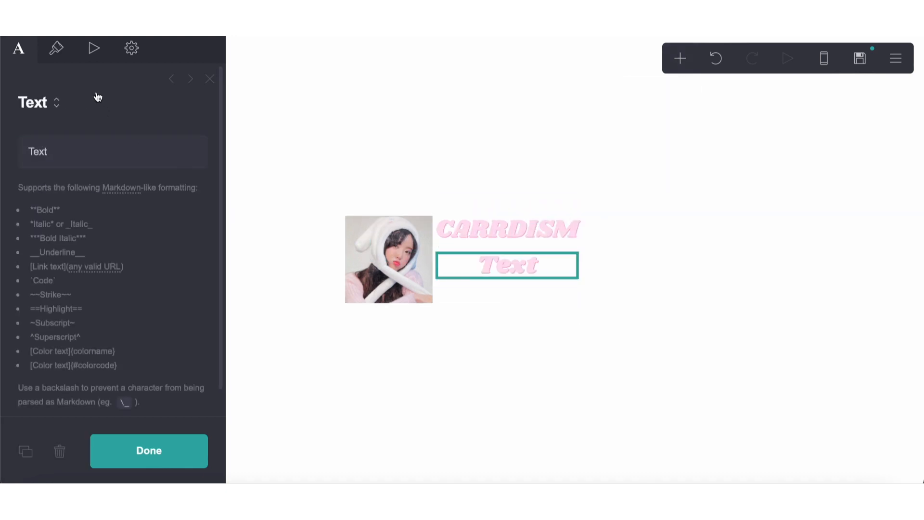
Set the spacing of the container's contents to 0
click(532, 213)
scroll(76, 222, down, 3)
scroll(57, 285, down, 8)
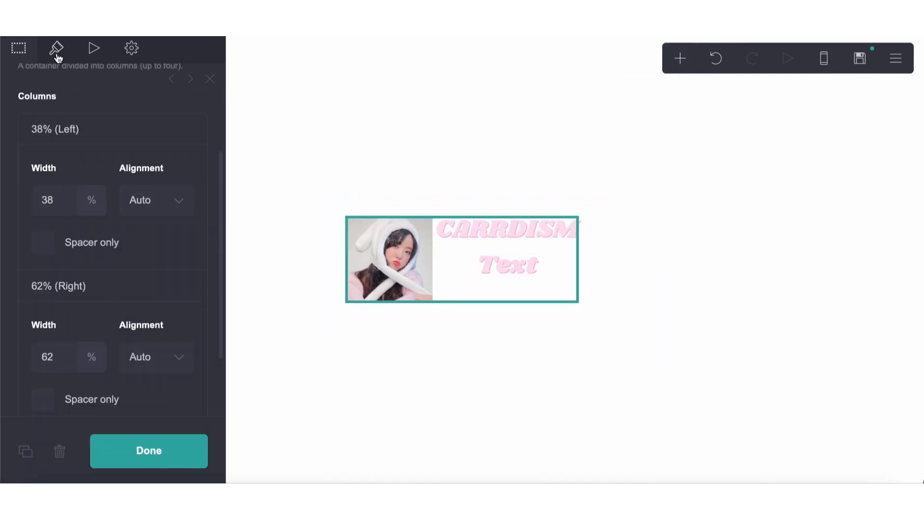
scroll(48, 282, up, 2)
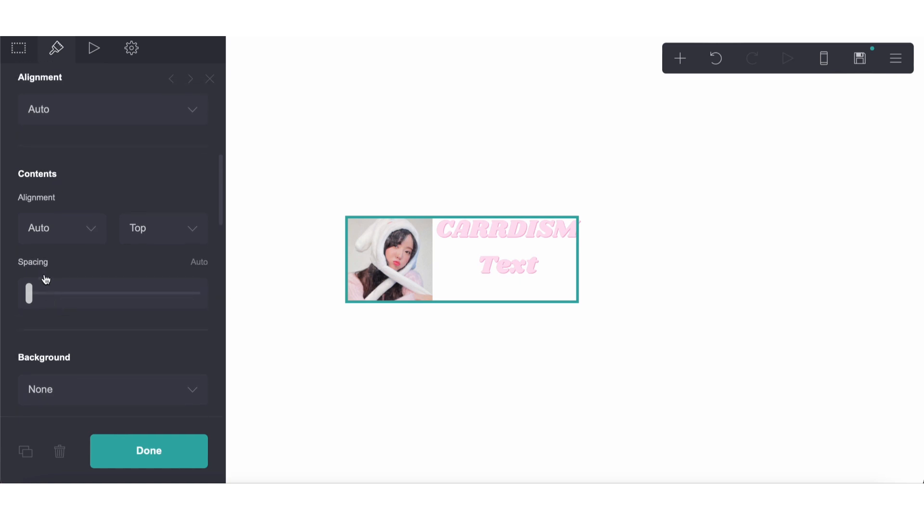
click(195, 283)
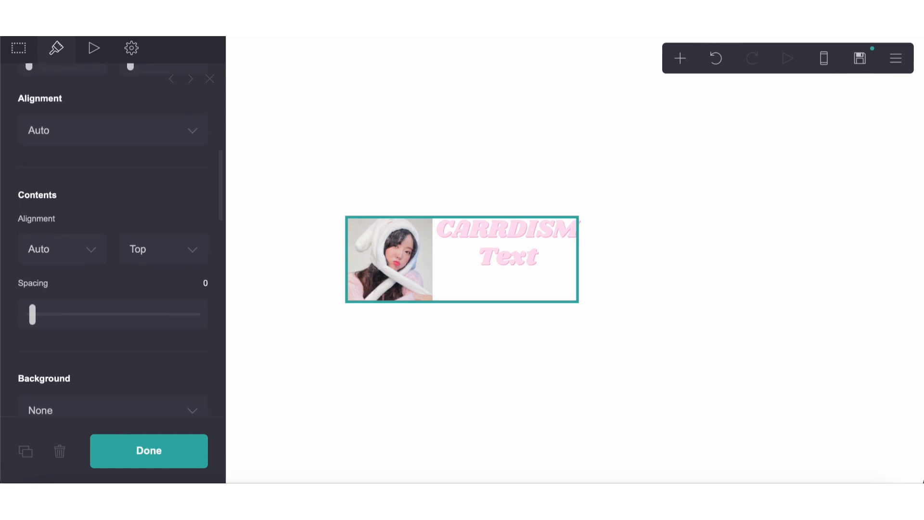
Color the new text under the title gray #808080 and remove its drop shadow color
click(499, 267)
click(57, 48)
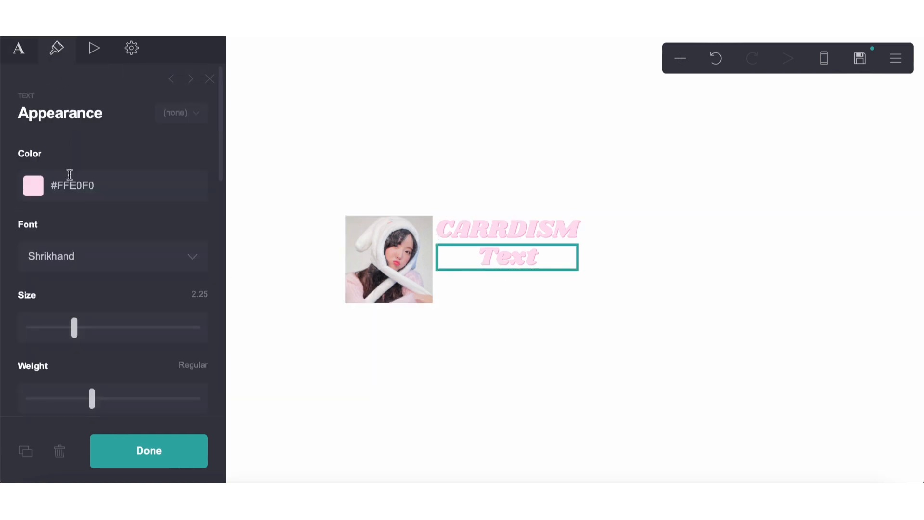
click(70, 178)
drag(62, 266, 14, 289)
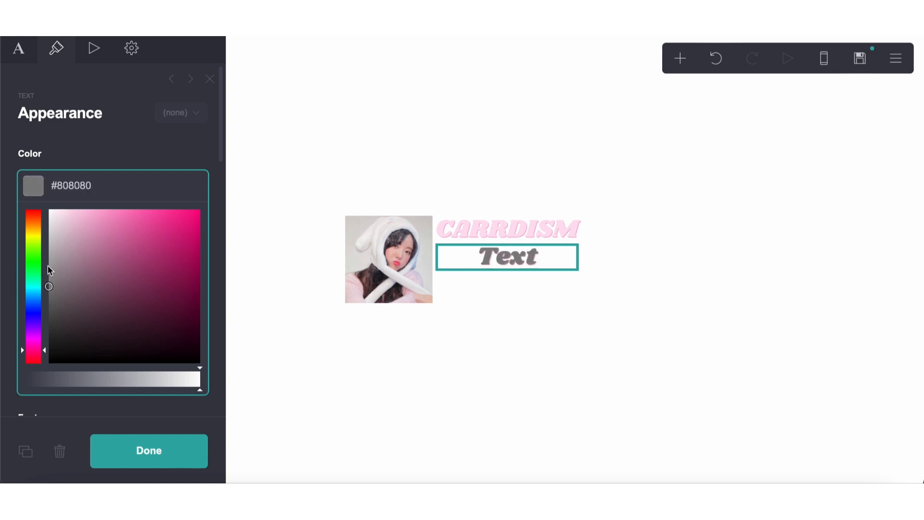
click(91, 151)
scroll(105, 221, down, 6)
click(124, 156)
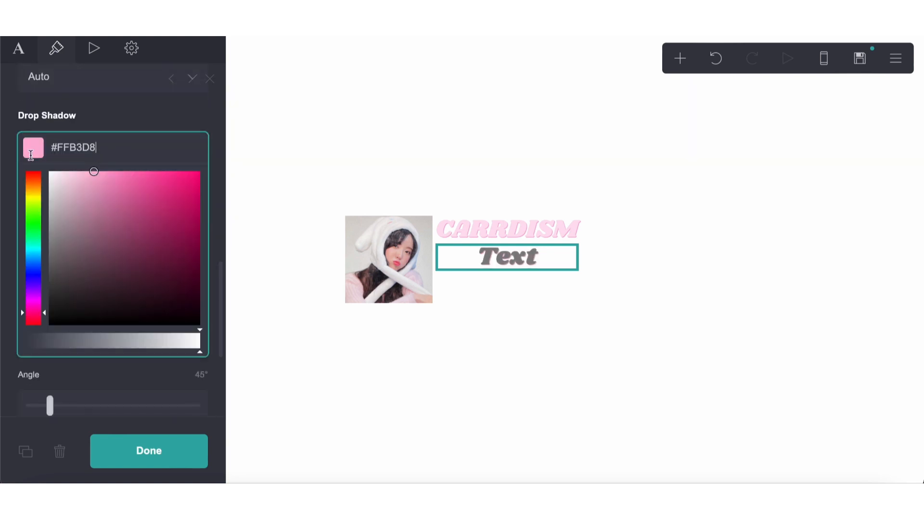
drag(101, 142, 49, 146)
key(BackSpace)
scroll(96, 204, up, 6)
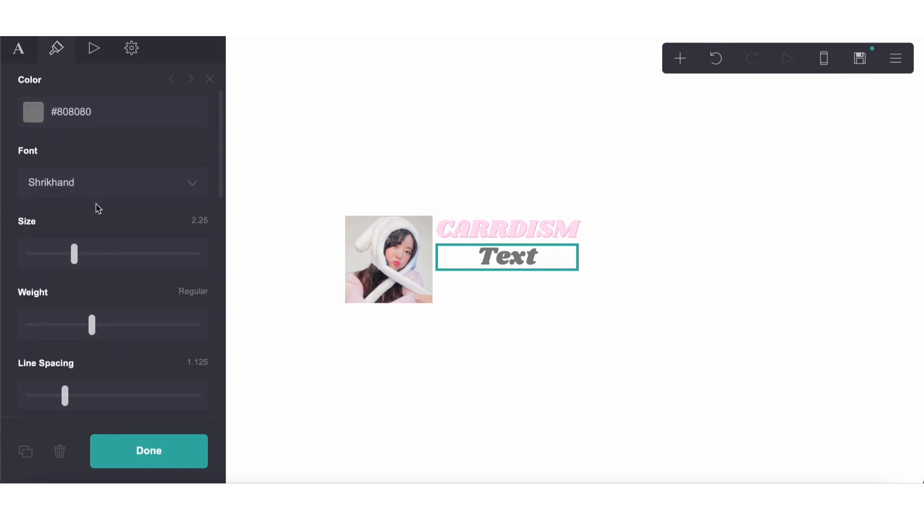
Change the new text's font to Default and reduce its size to 0.875
click(87, 182)
scroll(87, 182, up, 20)
click(87, 182)
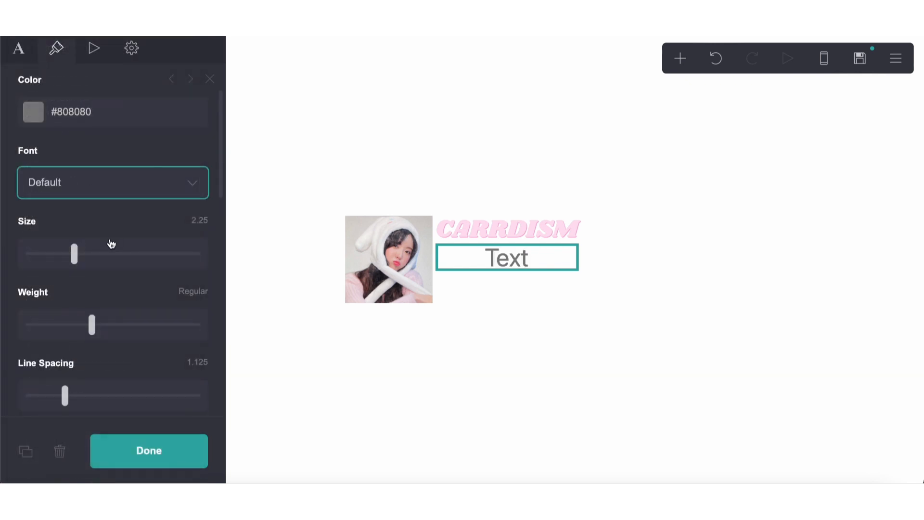
drag(78, 258, 41, 259)
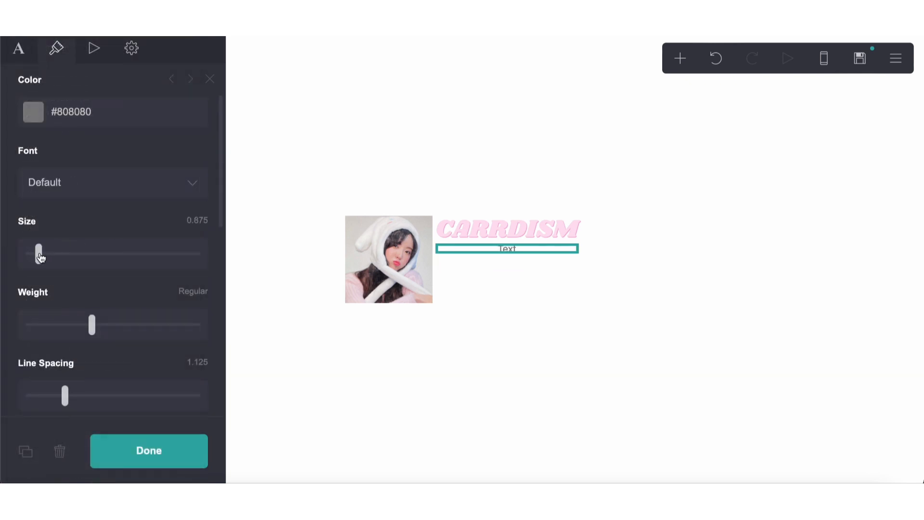
Increase the new text's line spacing to 1.25 and align it left
scroll(88, 276, down, 2)
click(77, 320)
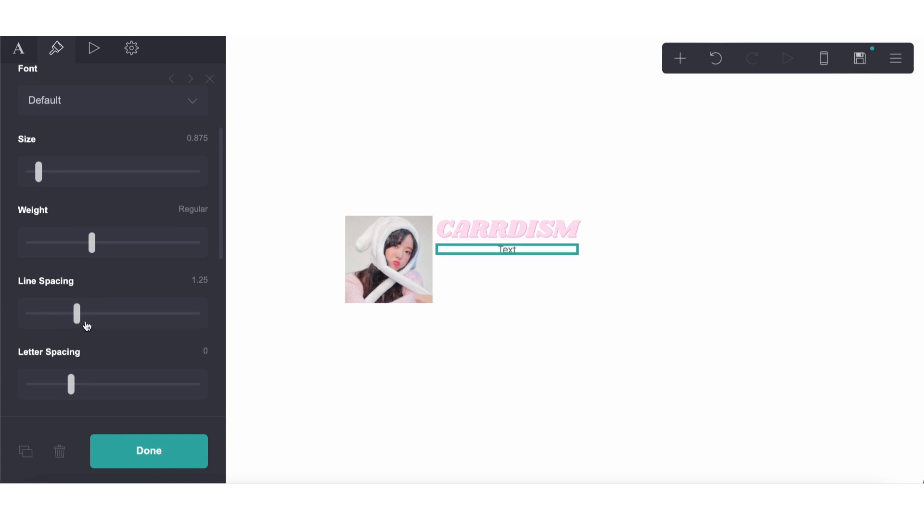
drag(85, 322, 82, 323)
scroll(81, 322, down, 6)
click(66, 297)
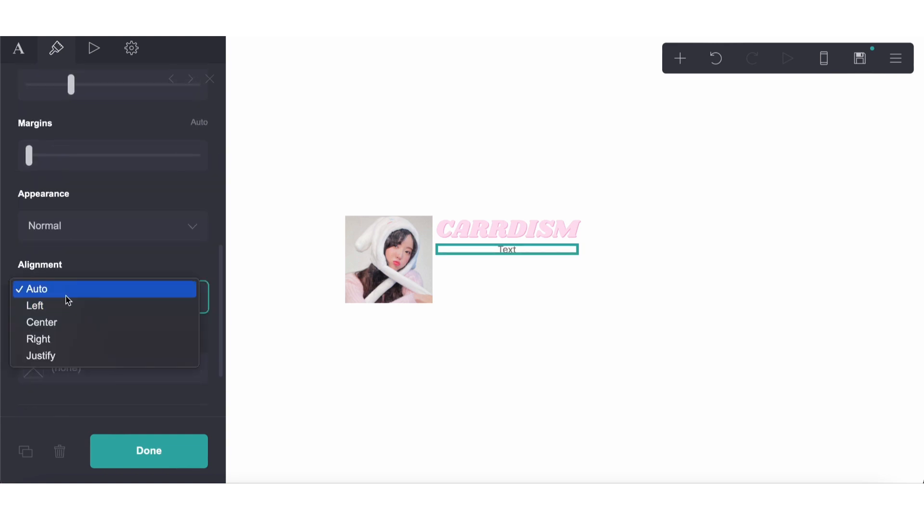
click(67, 305)
Lighten the text under the title to gray #B8B8B8 and reduce its size to 0.75
scroll(68, 306, up, 10)
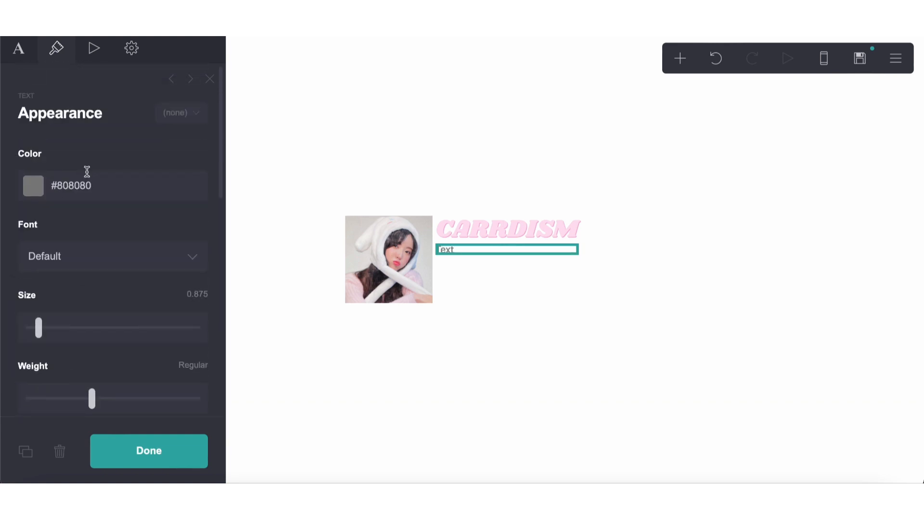
click(80, 191)
drag(53, 271, 37, 252)
click(57, 157)
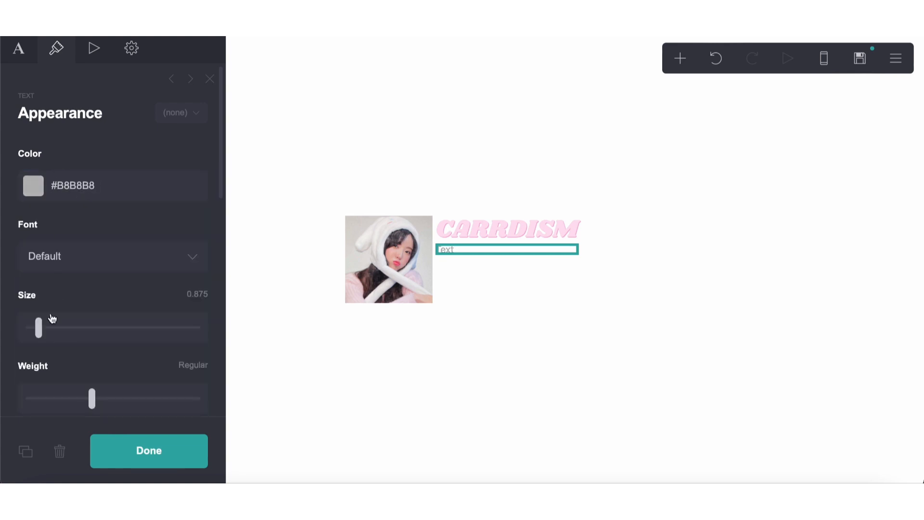
drag(38, 329, 36, 329)
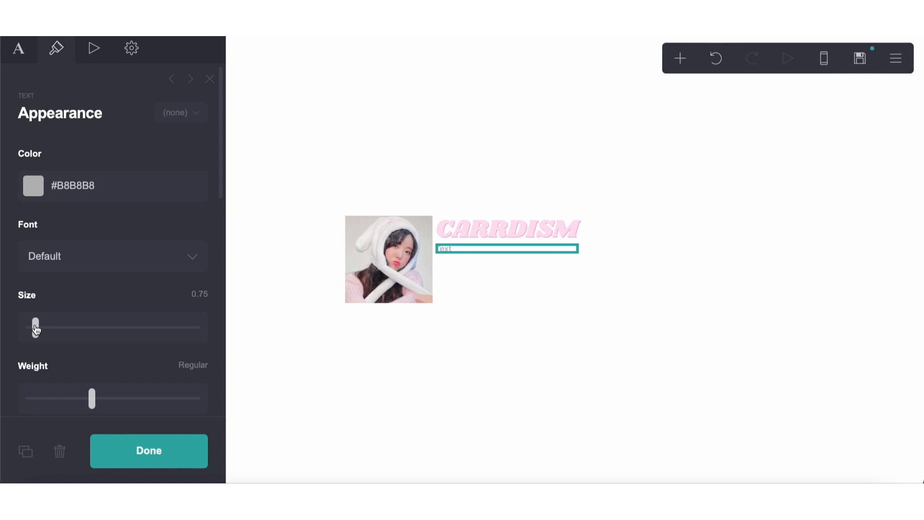
Replace the placeholder under the title with the bold Markdown text **they them**
click(20, 48)
drag(67, 152, 6, 144)
text(*)
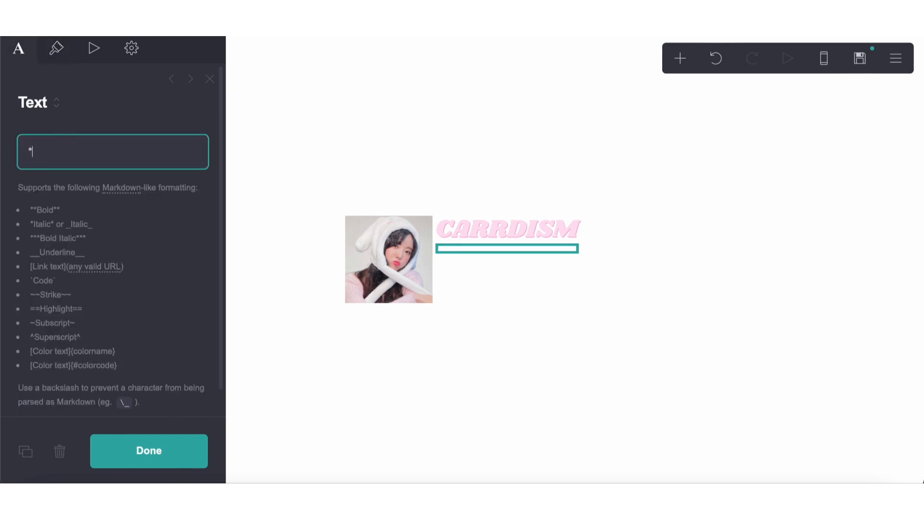
text(*they them**)
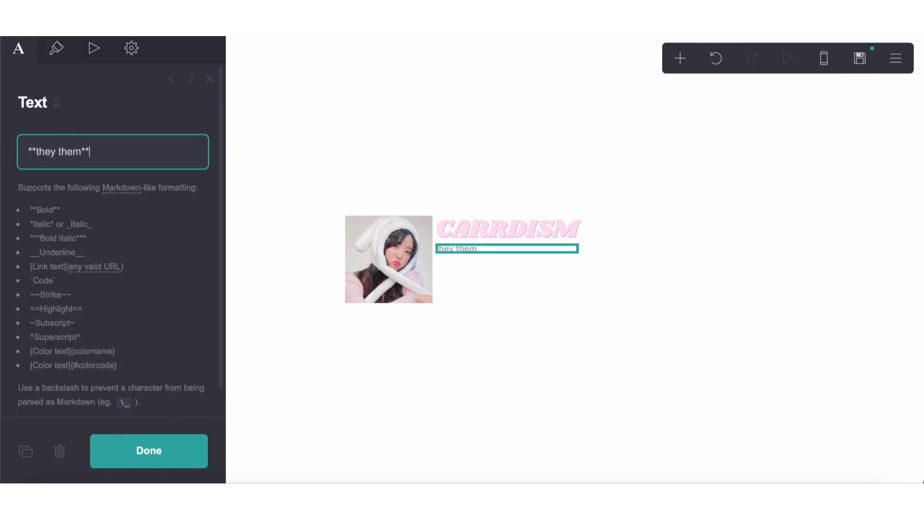
Set the "they them" text's color to gray #ADADAD and its size to 0.625
click(47, 57)
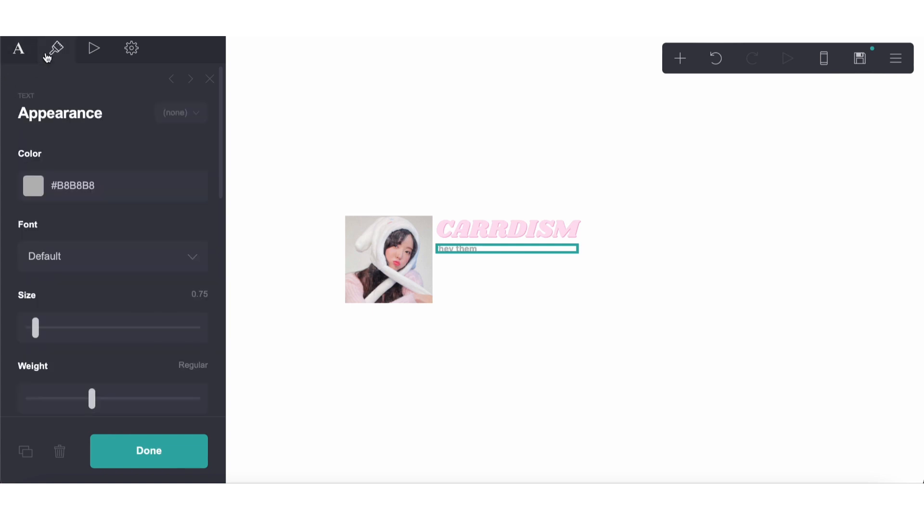
click(74, 254)
click(73, 202)
click(77, 185)
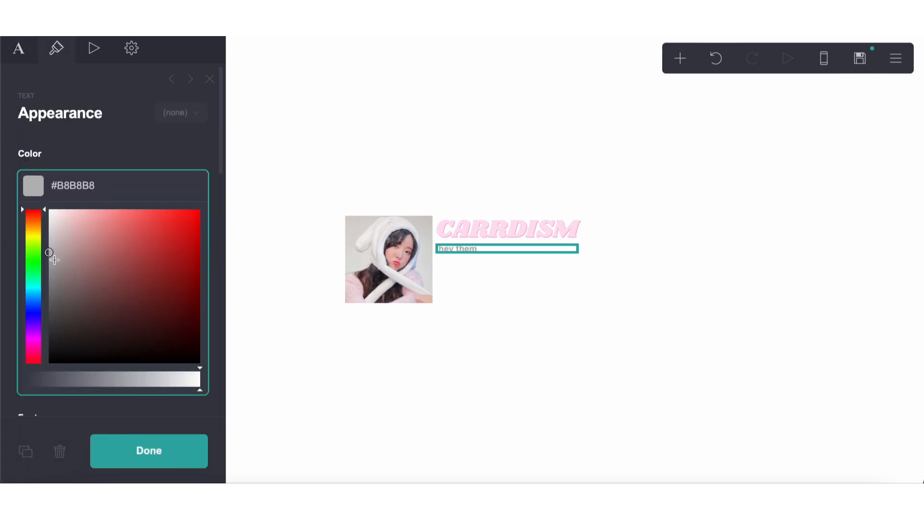
drag(54, 260, 53, 264)
click(87, 138)
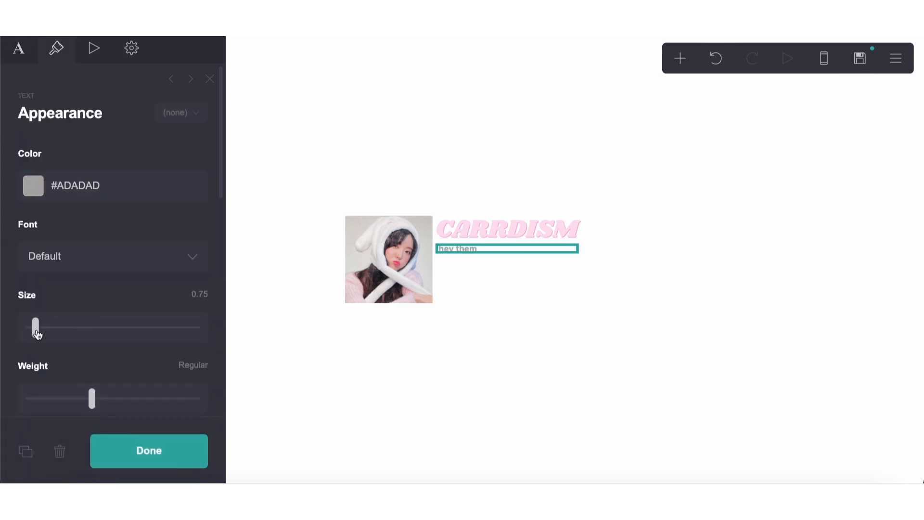
drag(37, 335, 32, 332)
click(310, 396)
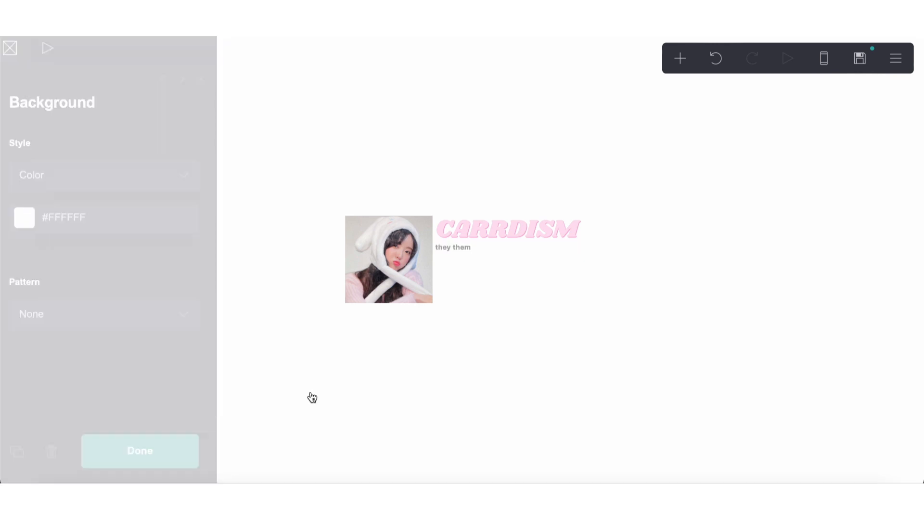
Extend the small text under the title to read "**they them prns** 16 desi"
click(448, 254)
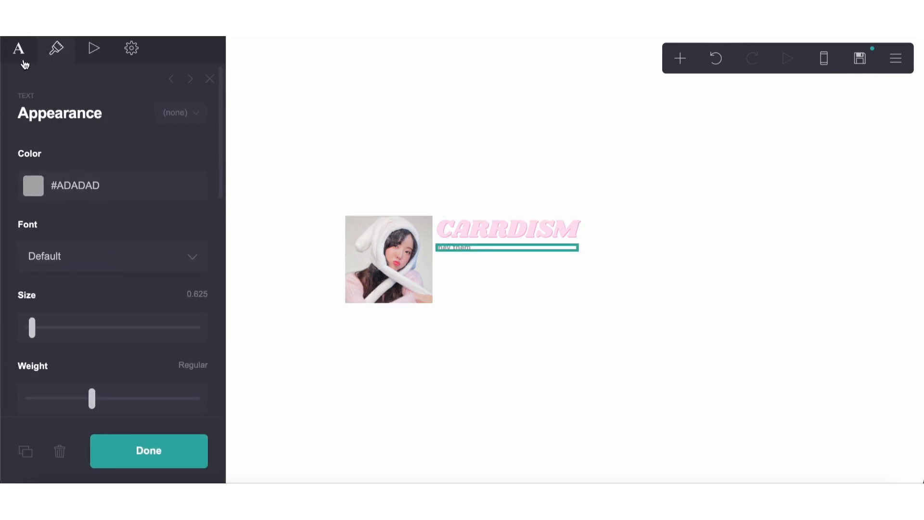
click(20, 49)
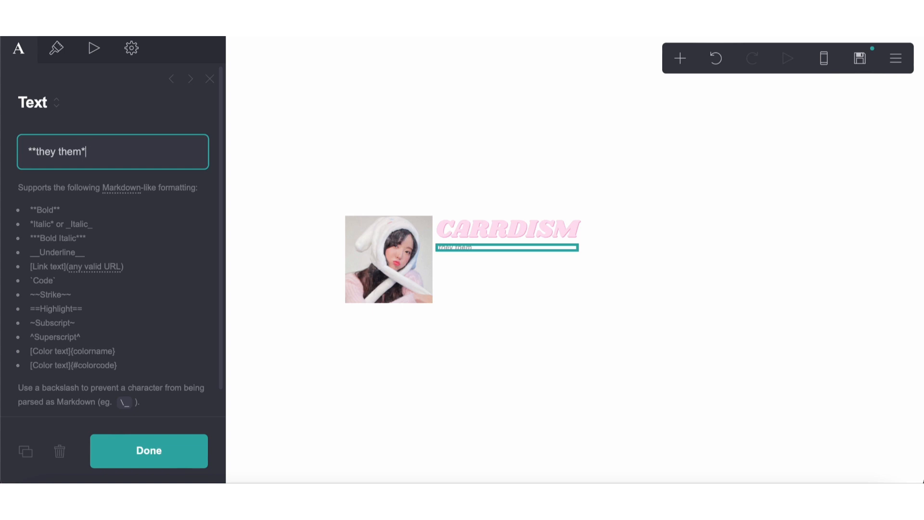
key(BackSpace)
text(prns*)
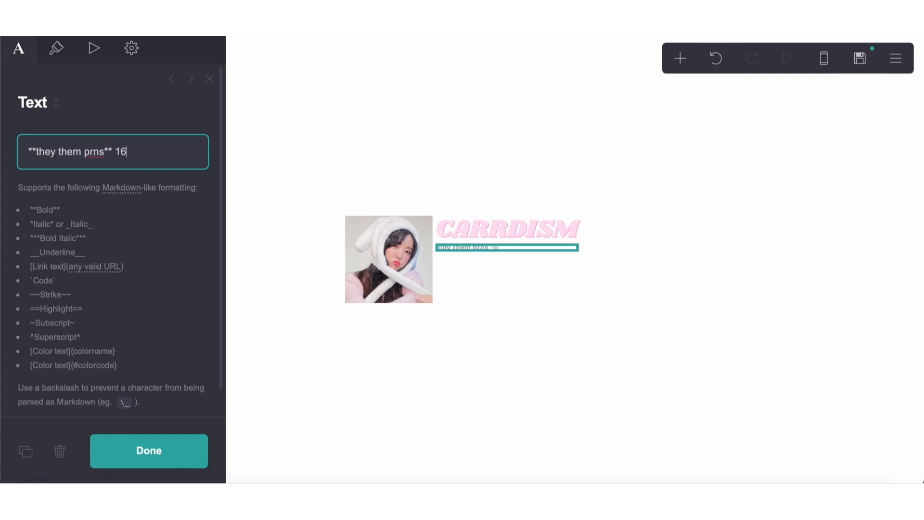
Darken the small text under the title to gray #9E9E9E
click(56, 48)
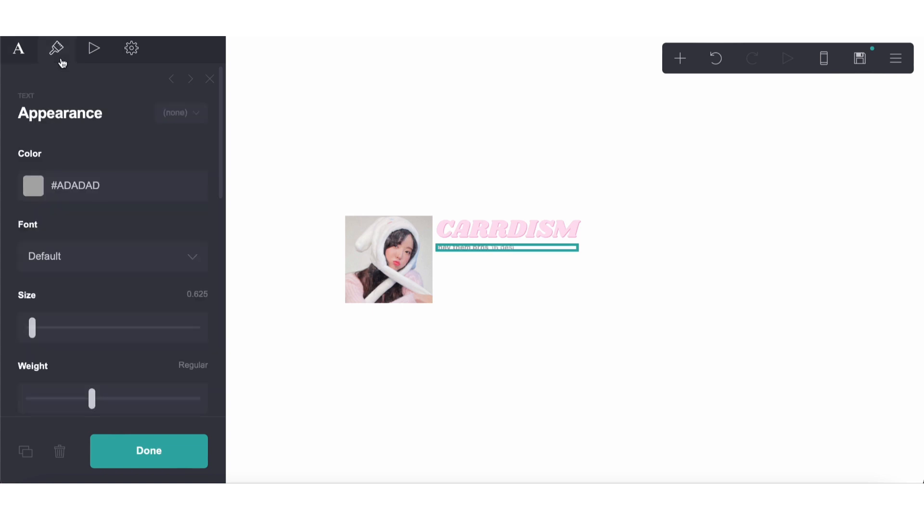
click(91, 185)
click(49, 274)
drag(45, 268, 43, 267)
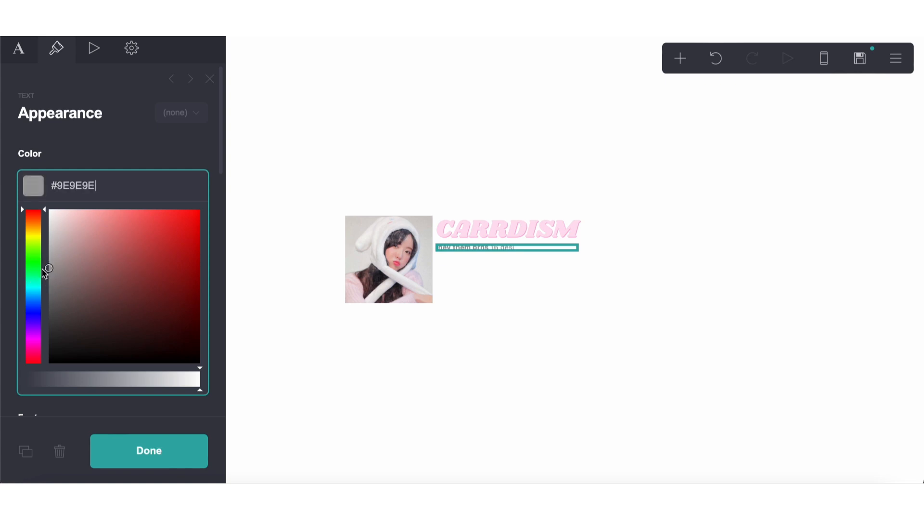
click(462, 424)
click(462, 425)
click(509, 253)
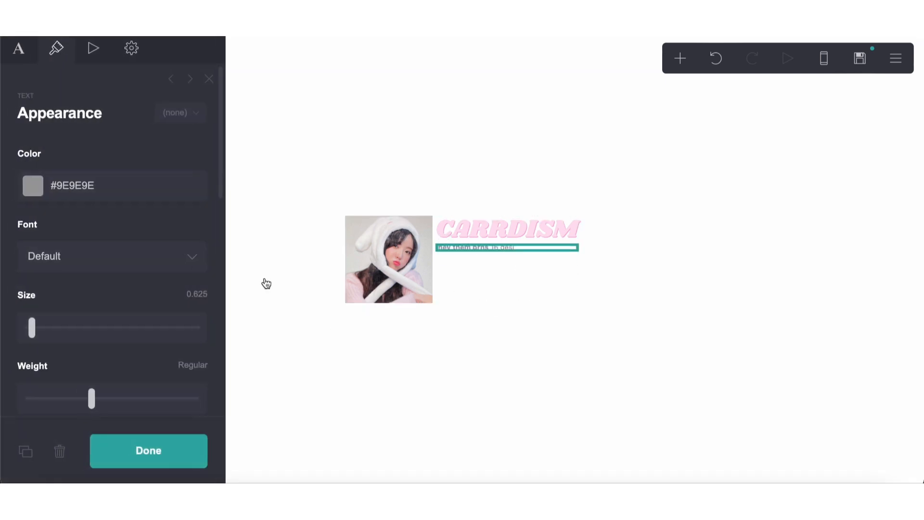
Extend the small text under the title with "(indian bengali) gender unlabeled __lesbian__ intp libra"
click(454, 231)
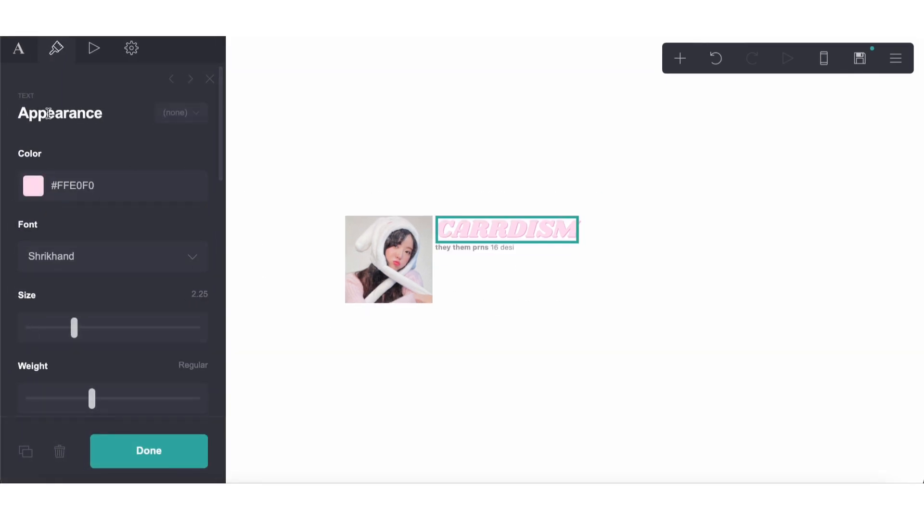
click(20, 50)
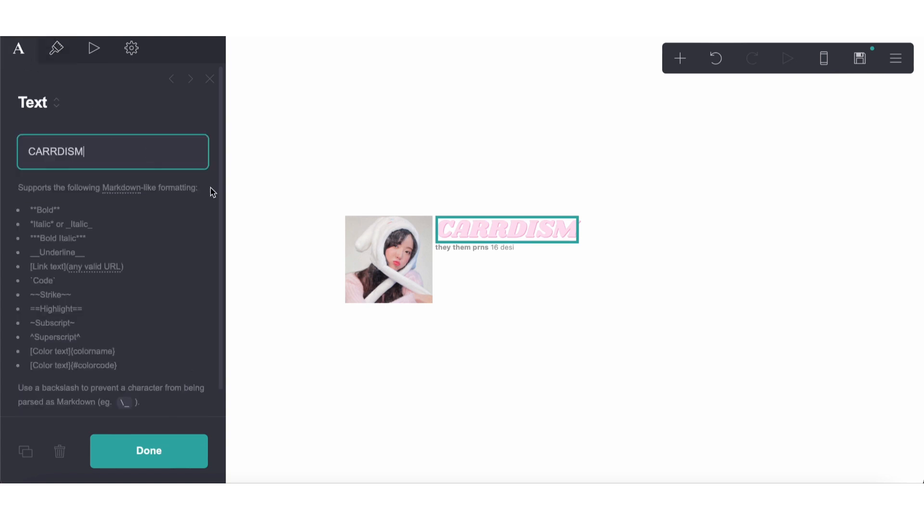
click(503, 247)
text(prns** 16 desi (india)
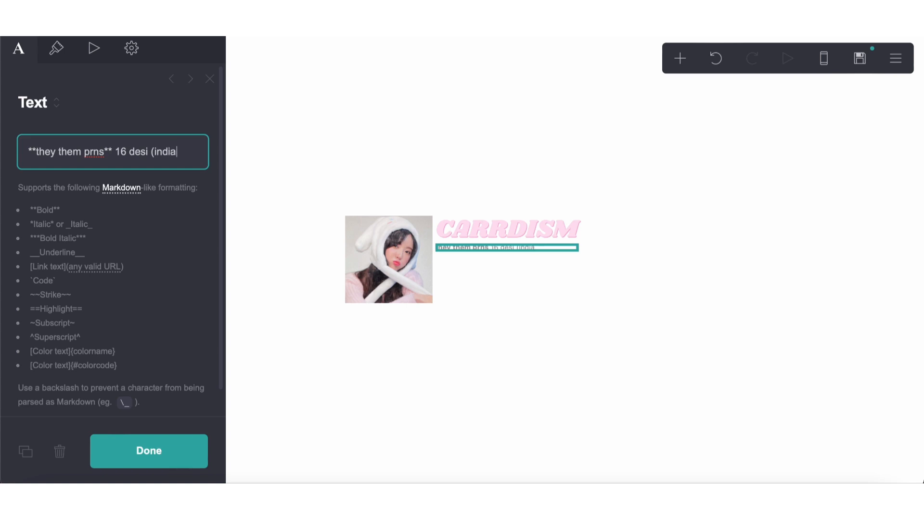
text(n bengali) )
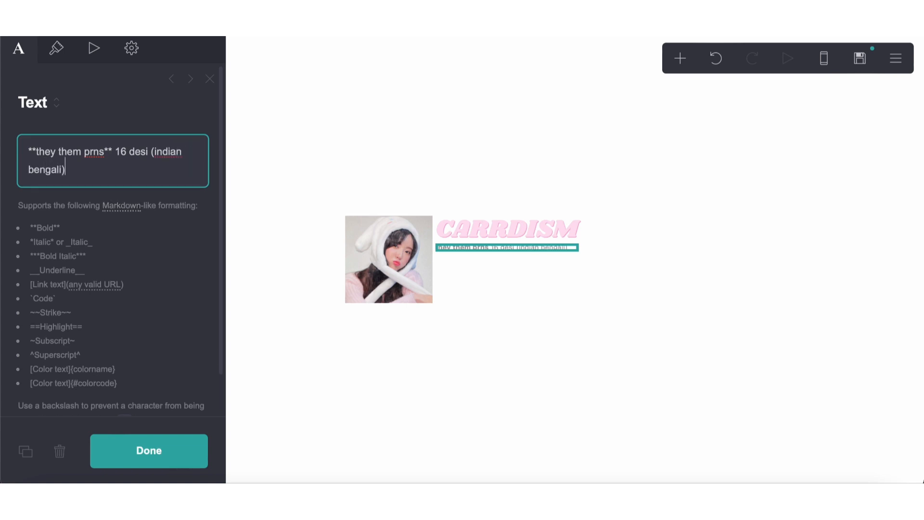
text(gender unla)
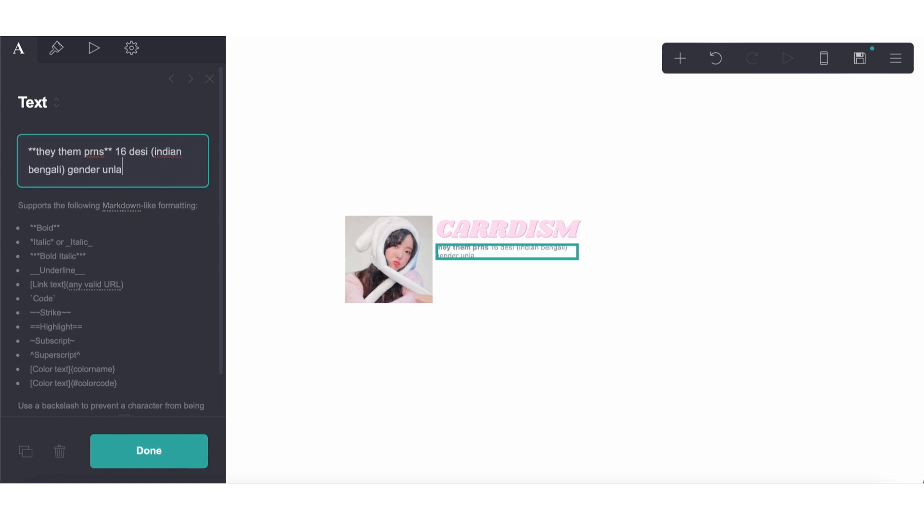
text(beled __lesbian+)
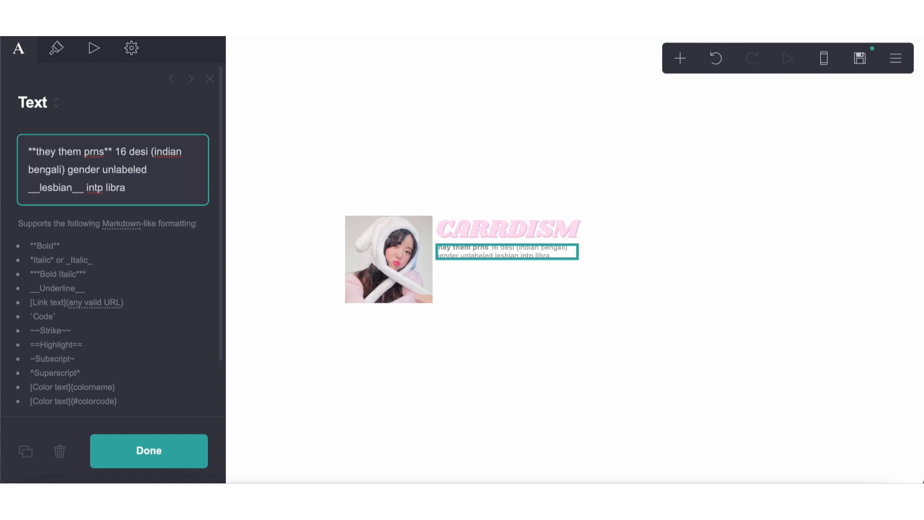
Finish the description's last line with a ":)" smiley after "libra"
key(Return)
key(Return)
key(BackSpace)
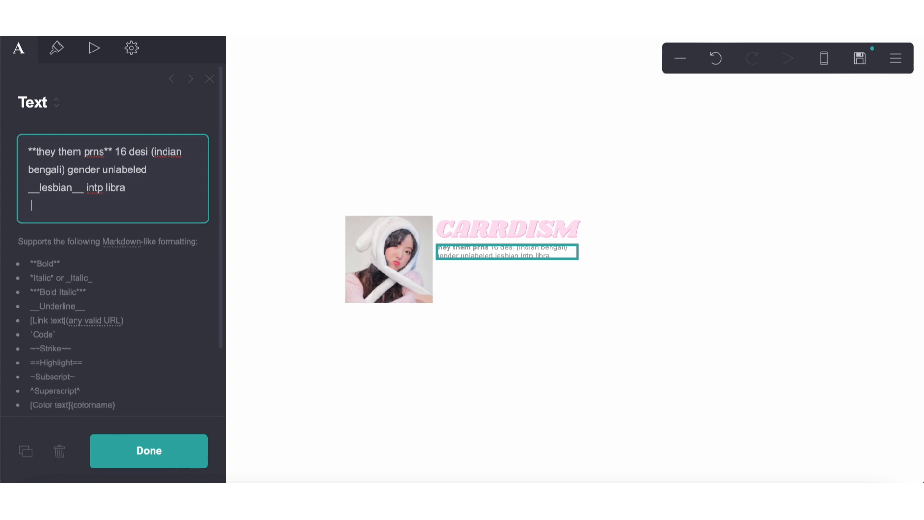
key(BackSpace)
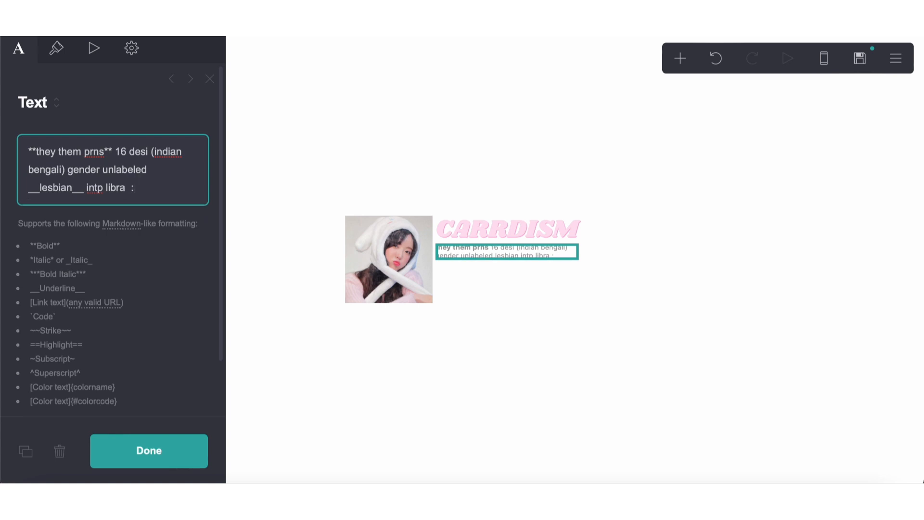
click(504, 345)
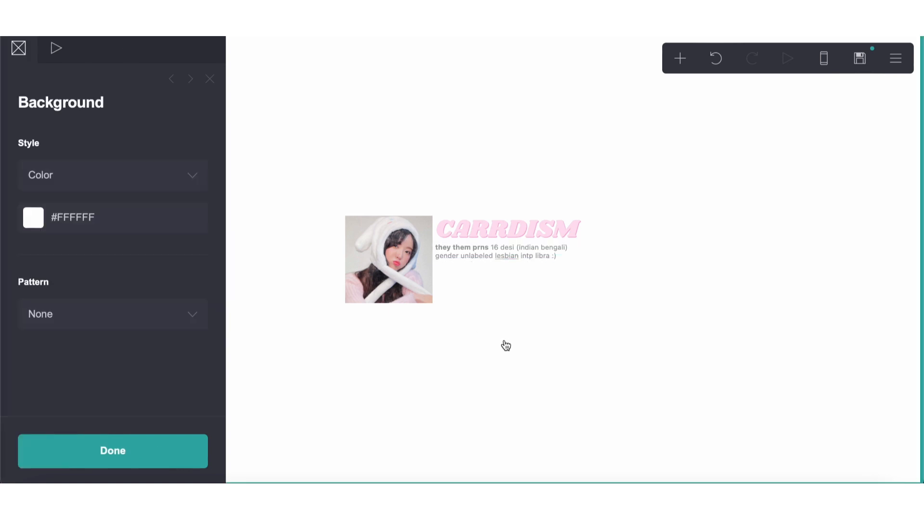
Add a gallery beneath the description in the container's second column and give it three image slots
click(681, 59)
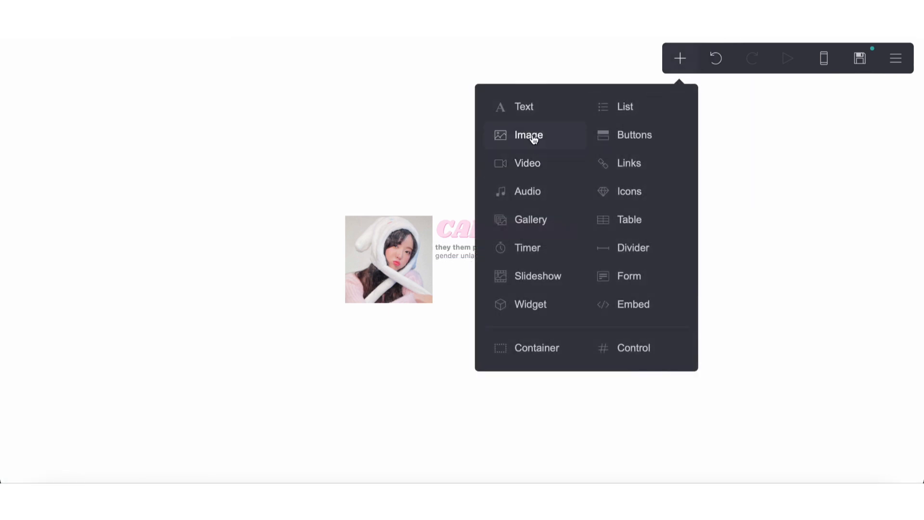
click(529, 220)
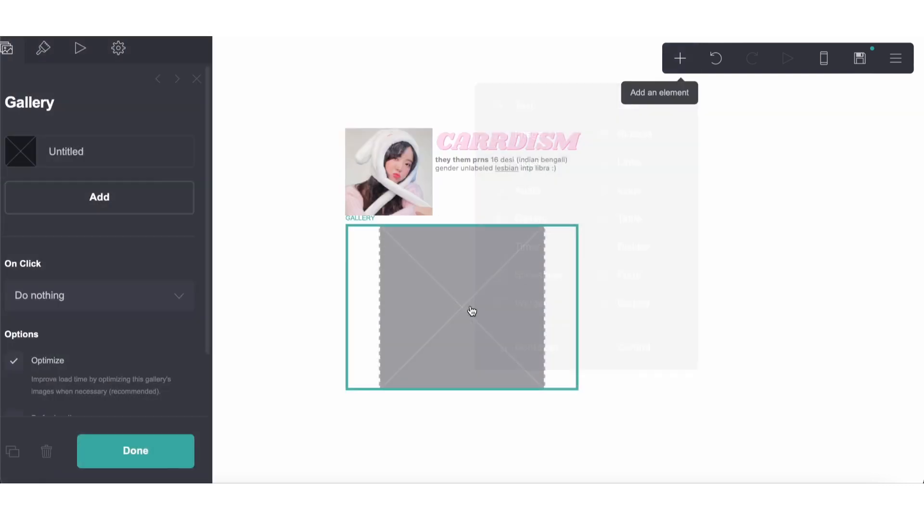
drag(473, 312, 484, 172)
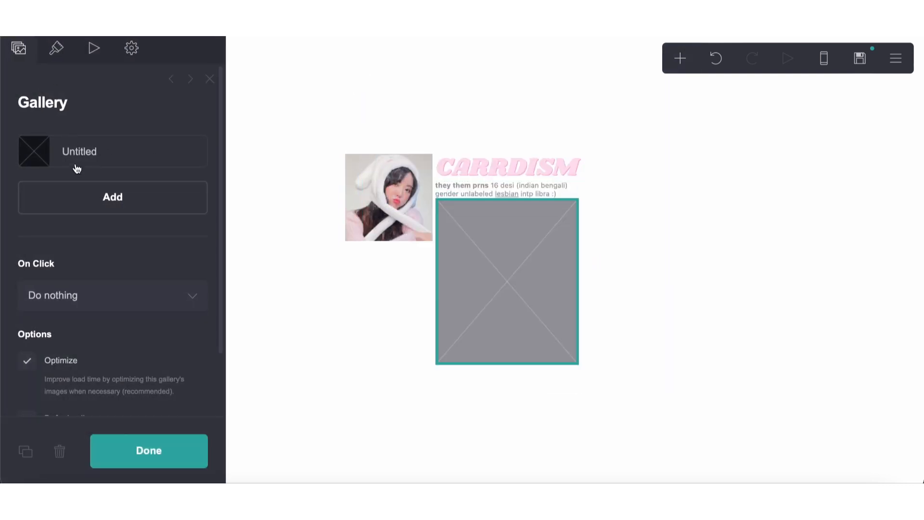
click(80, 193)
click(81, 191)
click(80, 220)
Reduce the gallery's image size to 4
click(57, 50)
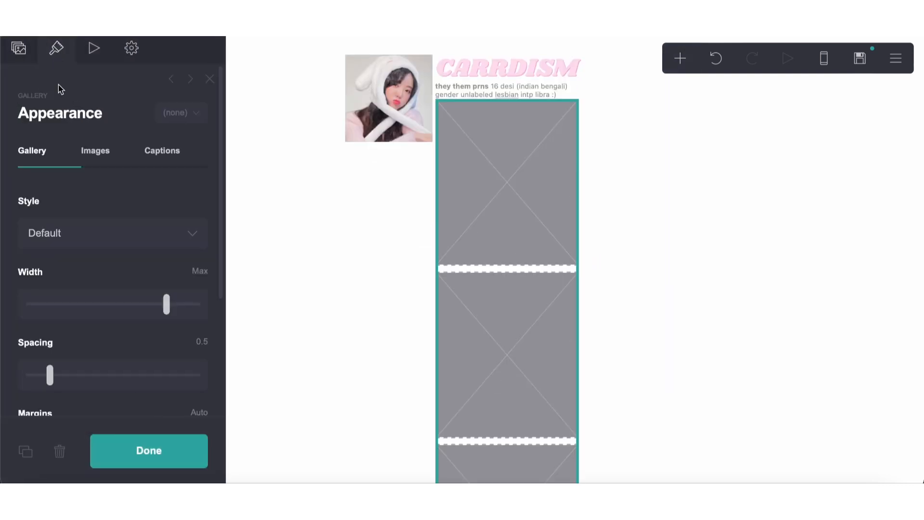
scroll(77, 198, down, 2)
scroll(72, 207, up, 1)
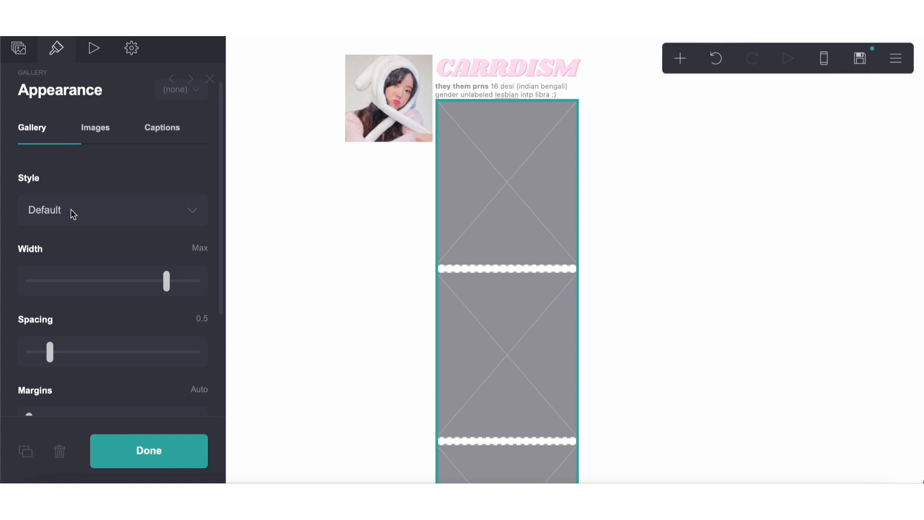
click(96, 135)
drag(101, 217, 42, 233)
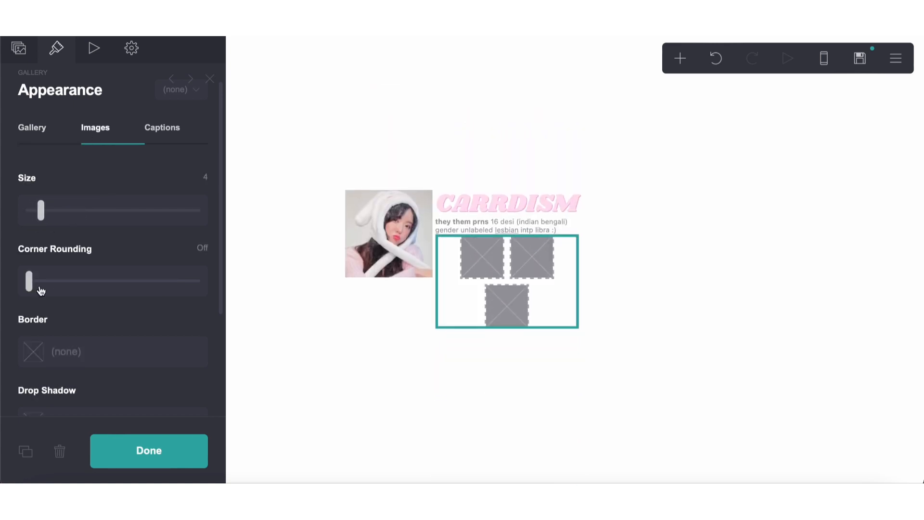
scroll(52, 260, down, 6)
scroll(51, 255, up, 7)
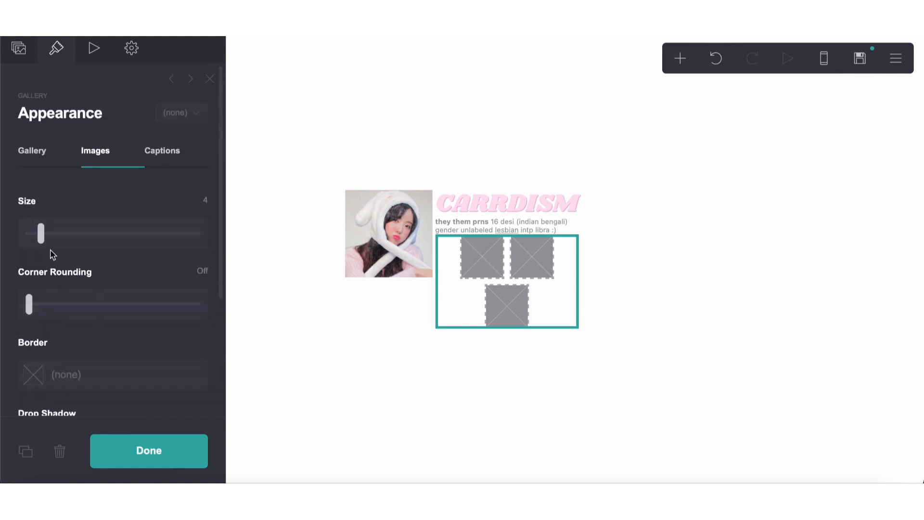
Reduce the gallery's spacing to 0.125 and set its image size to 4.125 so three images fit in one row
click(43, 150)
scroll(56, 279, down, 2)
drag(51, 237, 37, 246)
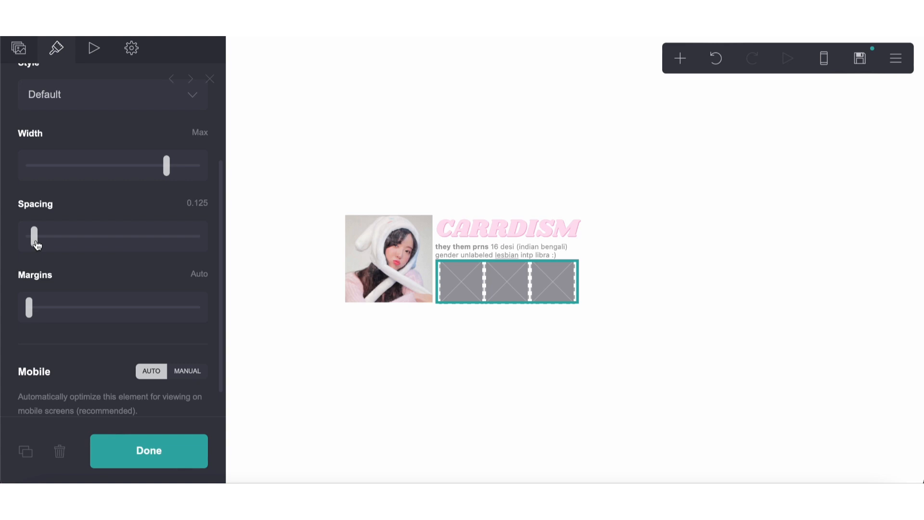
scroll(53, 193, up, 3)
click(94, 106)
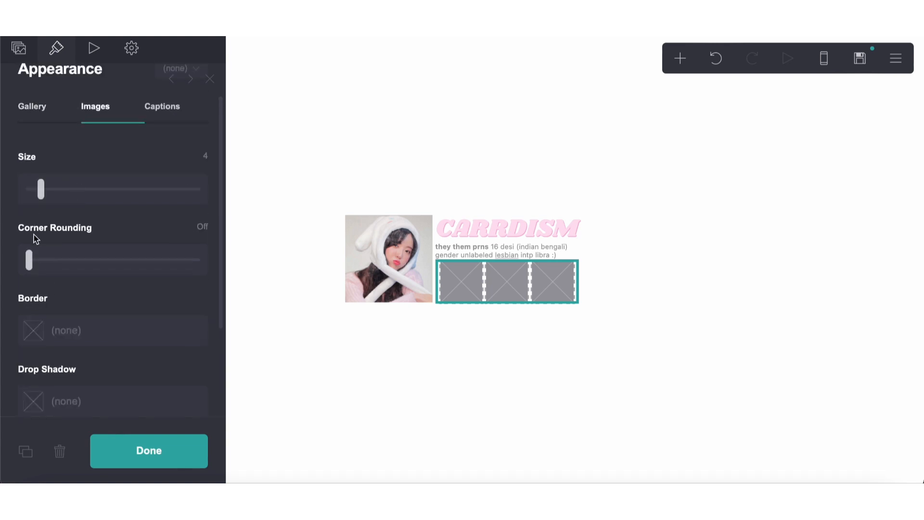
drag(41, 196, 42, 198)
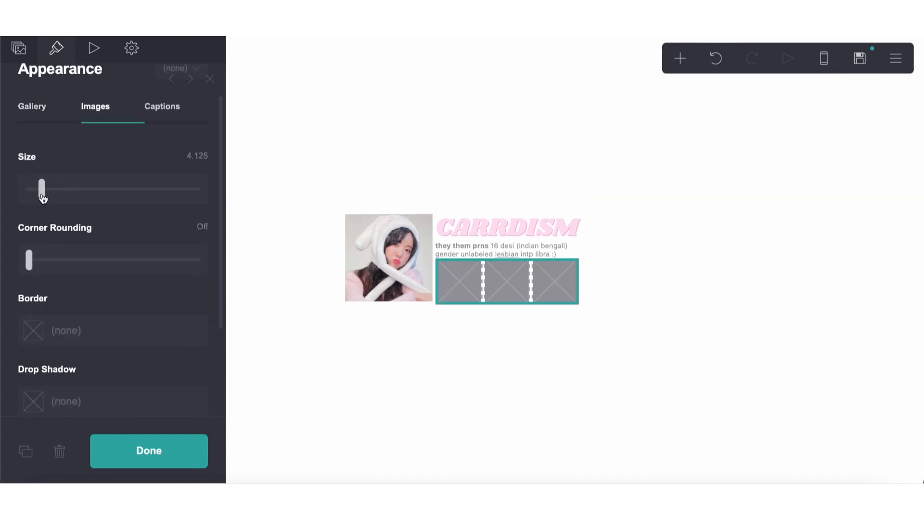
Choose 5.jpeg from Downloads as the image for the gallery's first slot
click(19, 48)
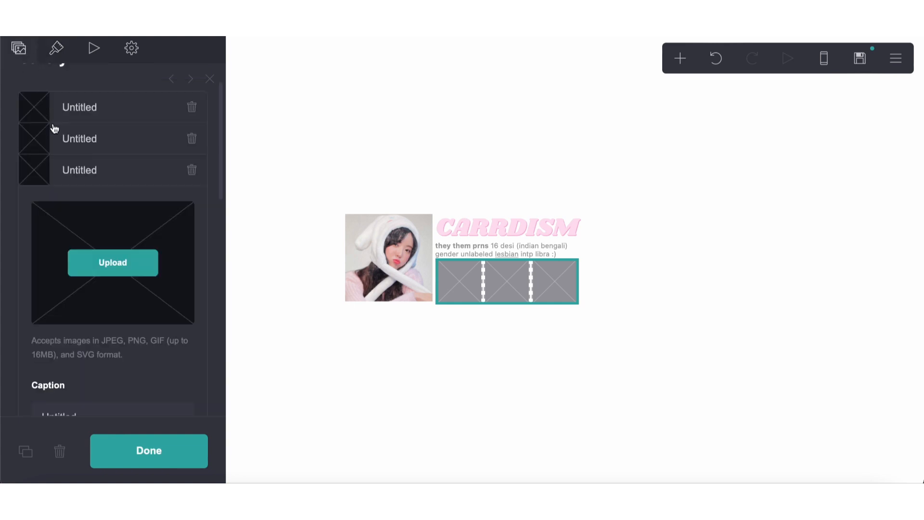
click(110, 127)
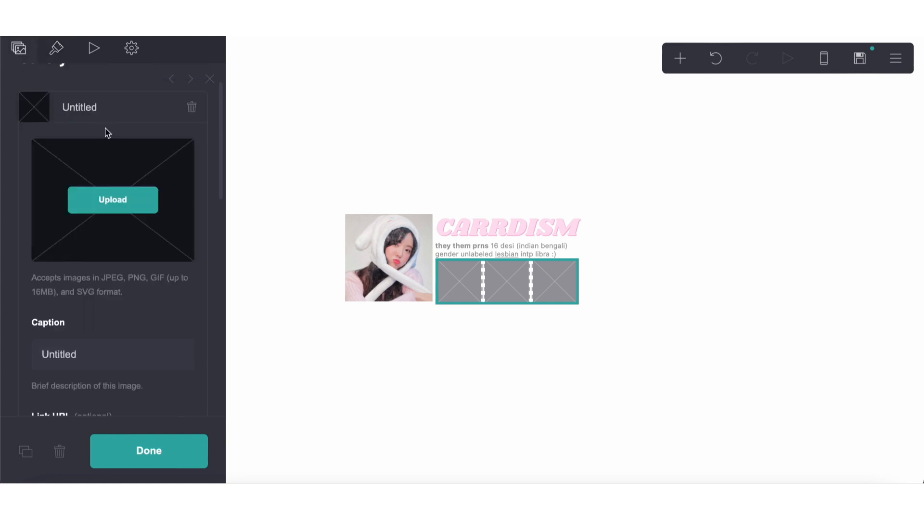
click(109, 199)
double_click(332, 146)
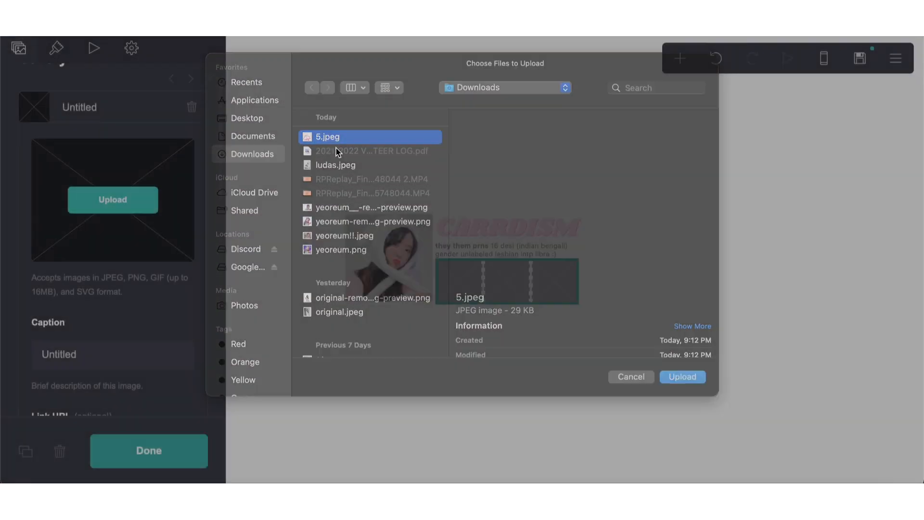
drag(433, 239, 361, 231)
drag(499, 379, 524, 383)
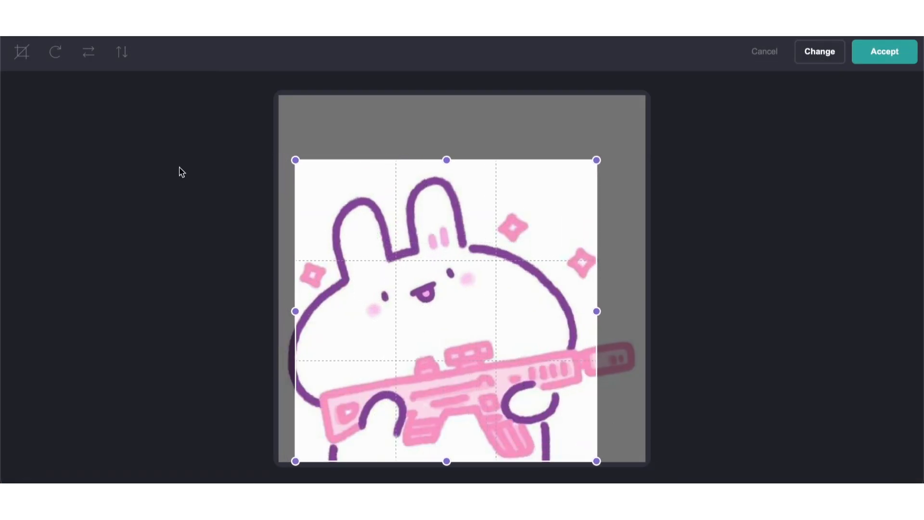
click(29, 66)
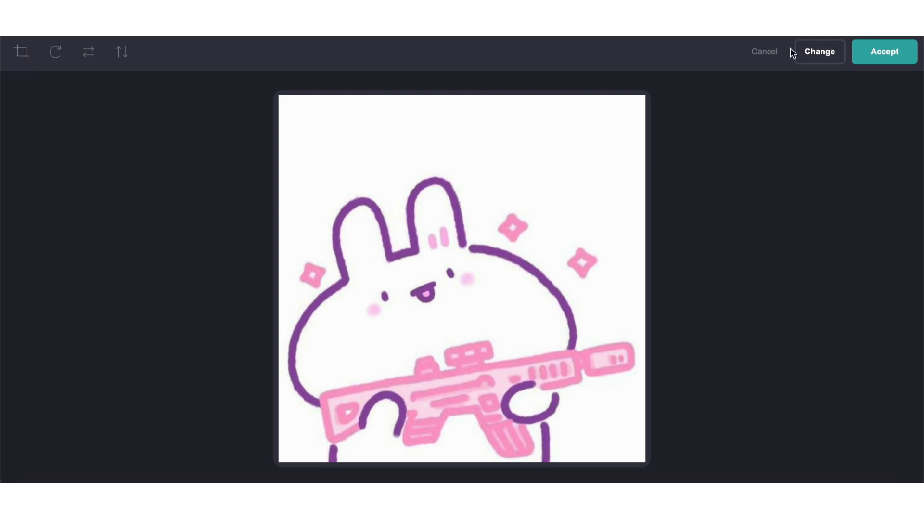
Accept the uncropped bunny image for the gallery's first slot
click(900, 55)
click(503, 313)
Upload 5.jpeg from Downloads into the gallery's second slot and accept it uncropped
click(503, 299)
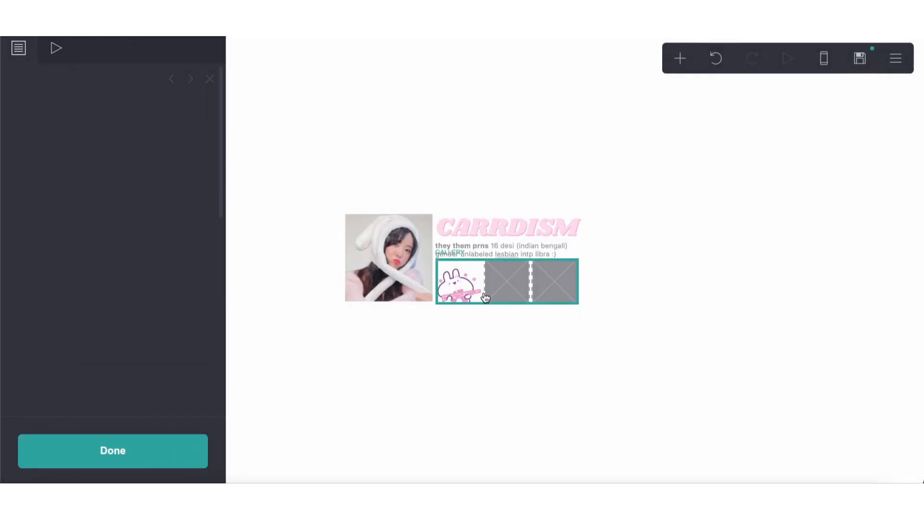
click(132, 165)
click(116, 215)
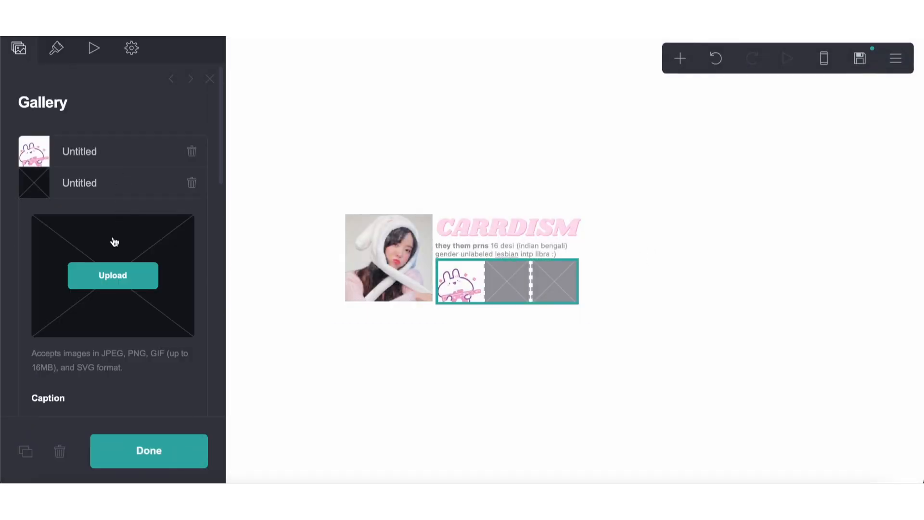
click(113, 275)
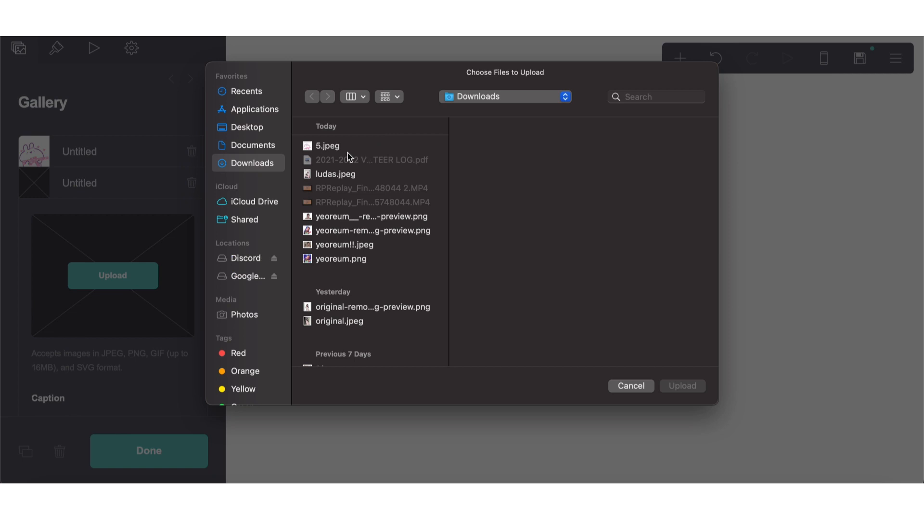
double_click(344, 148)
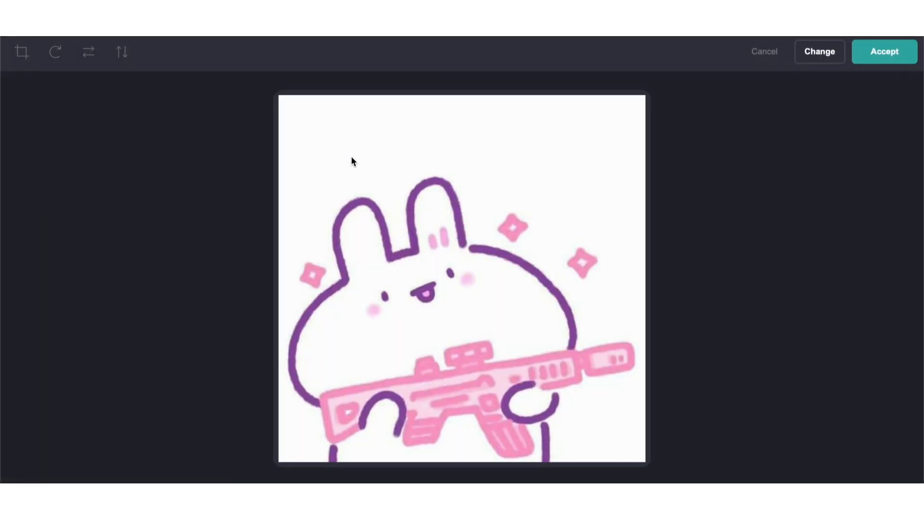
click(895, 48)
Upload the same bunny image into the gallery's third slot and accept it uncropped
click(90, 218)
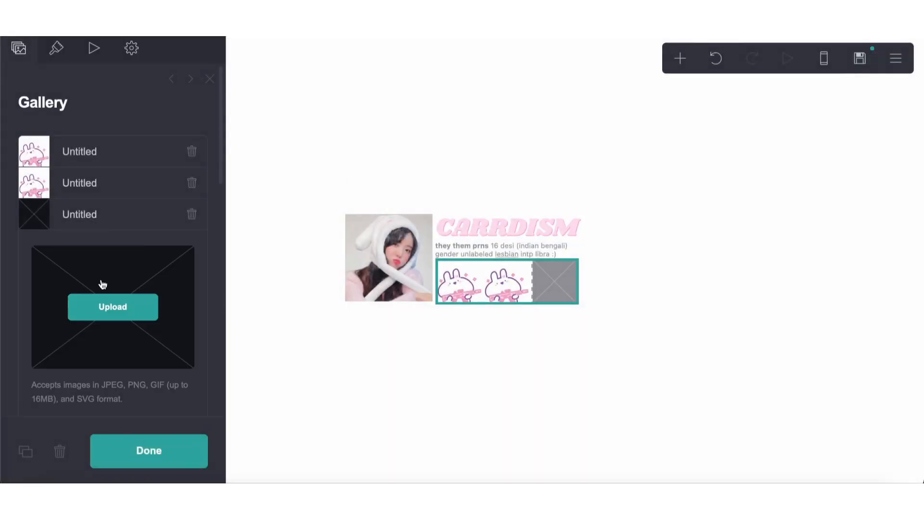
click(103, 296)
click(329, 145)
click(683, 386)
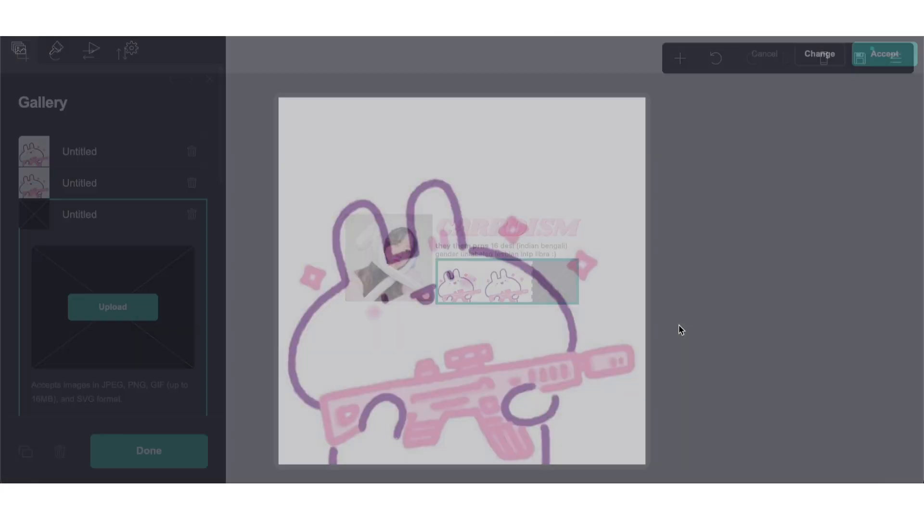
click(883, 49)
click(554, 402)
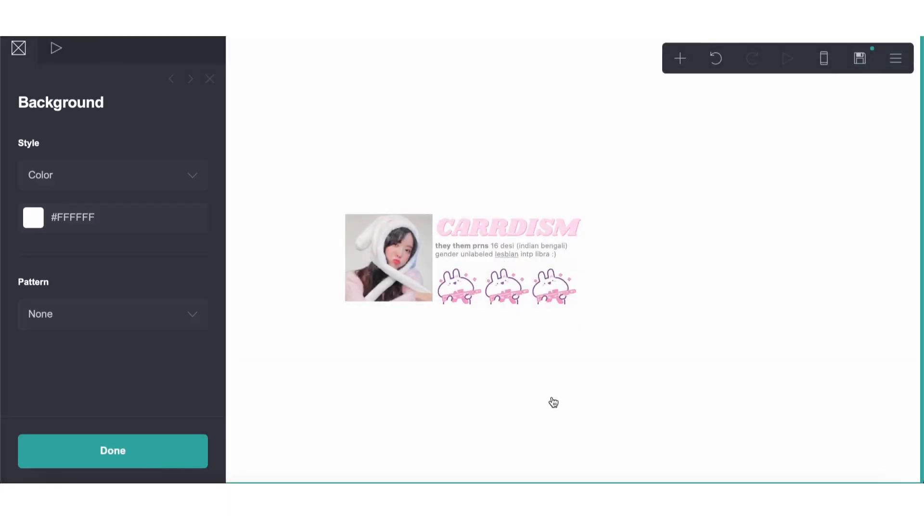
click(553, 402)
Reduce the line spacing of the CARRDISM title to tighten the gap above the description
click(431, 294)
click(445, 227)
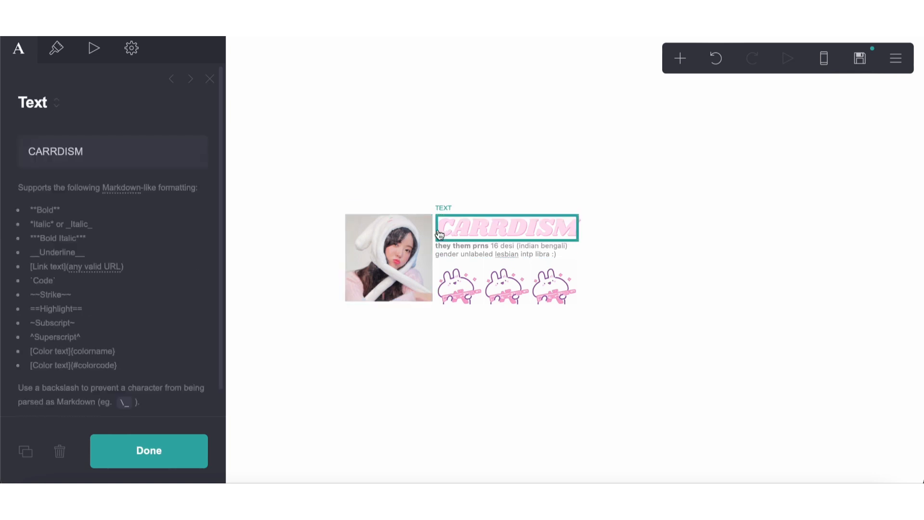
click(56, 48)
scroll(111, 313, down, 3)
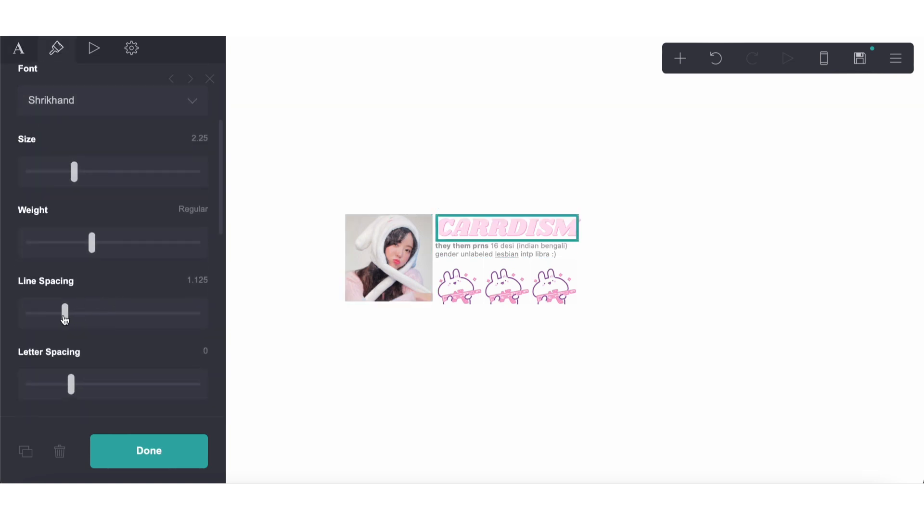
drag(65, 320, 47, 323)
click(460, 428)
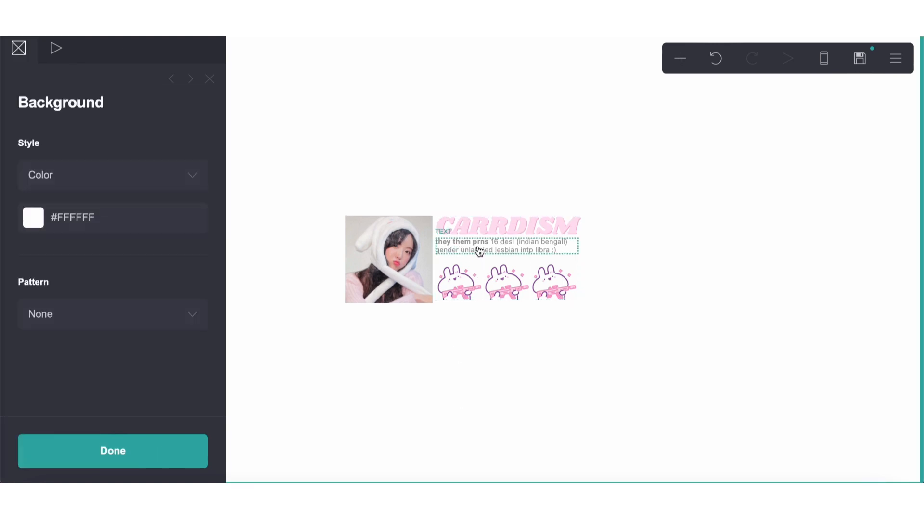
Set the margins of the description text under the title to 0.125
click(479, 250)
scroll(144, 304, down, 4)
scroll(70, 380, down, 4)
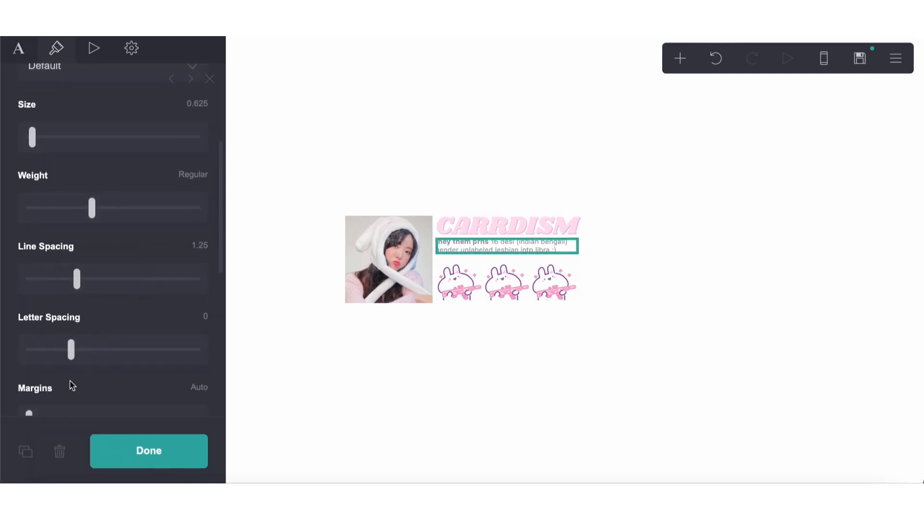
click(33, 331)
drag(34, 335, 39, 337)
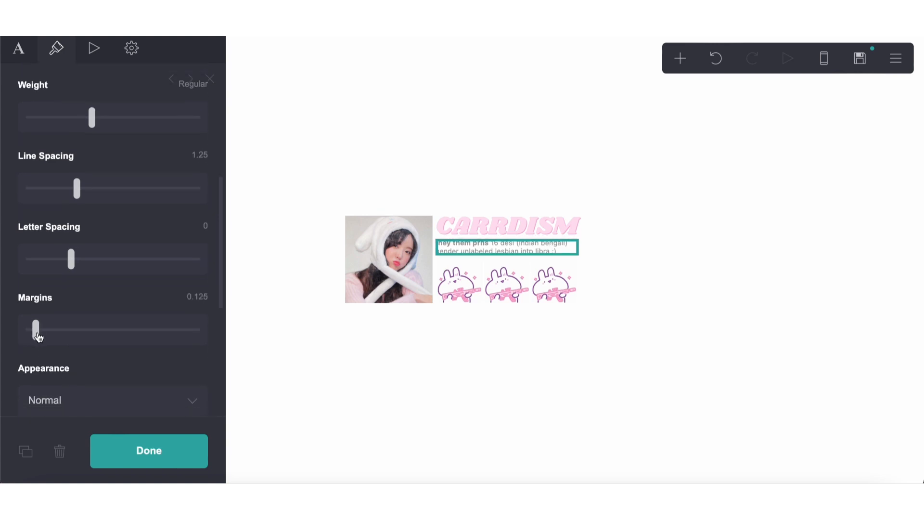
click(450, 420)
Set the link URL of the first gallery image to #one
click(477, 285)
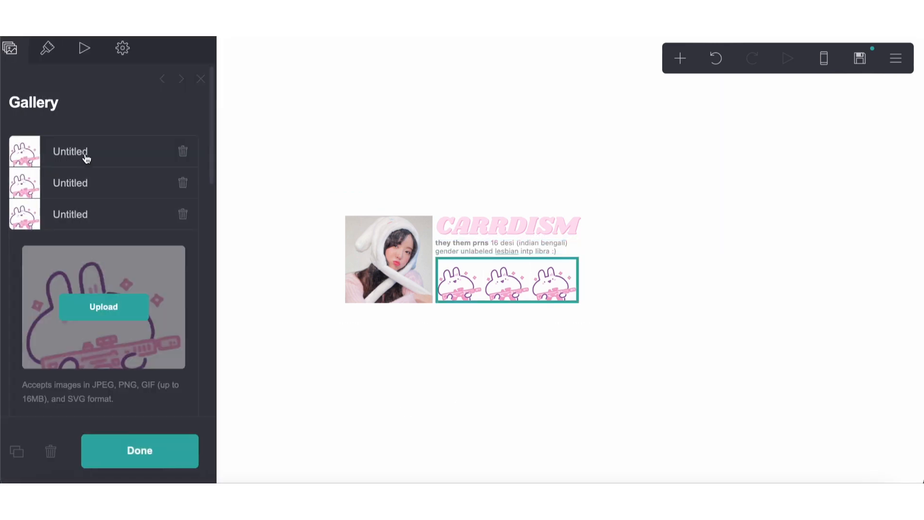
click(54, 155)
scroll(117, 354, down, 5)
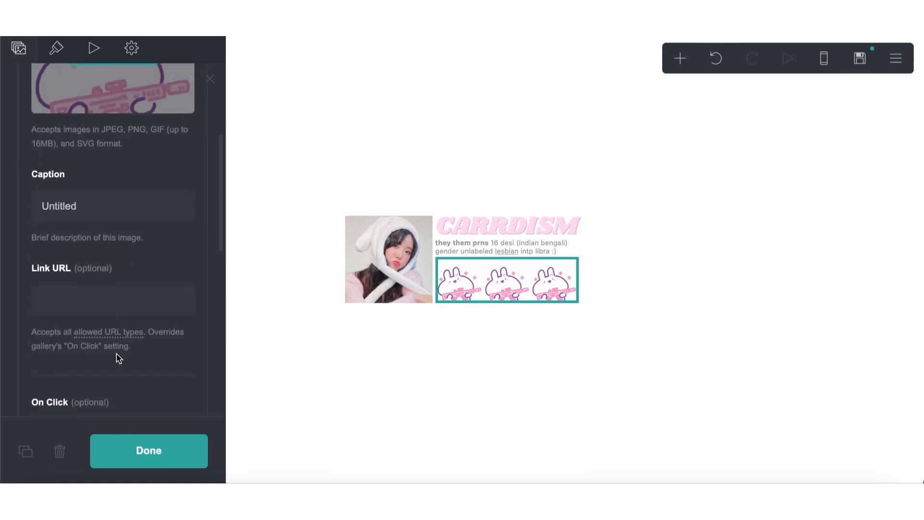
click(82, 249)
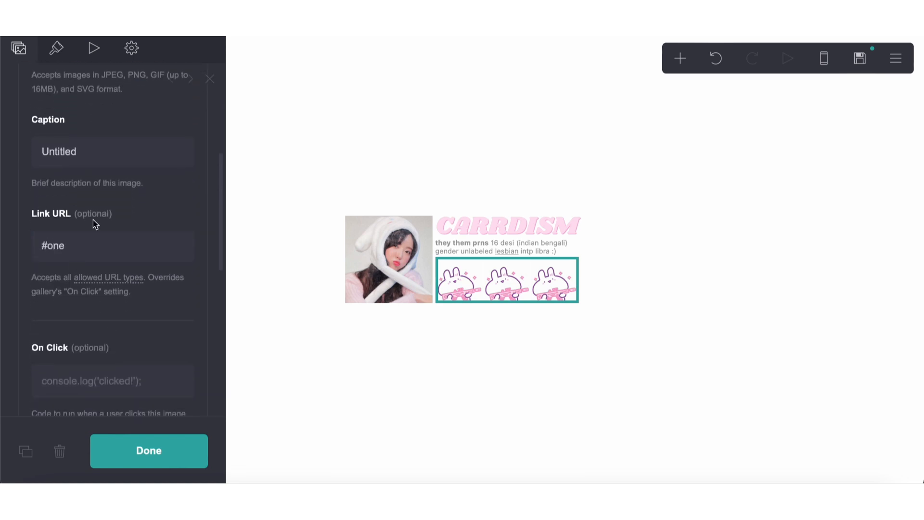
scroll(93, 221, up, 5)
click(85, 135)
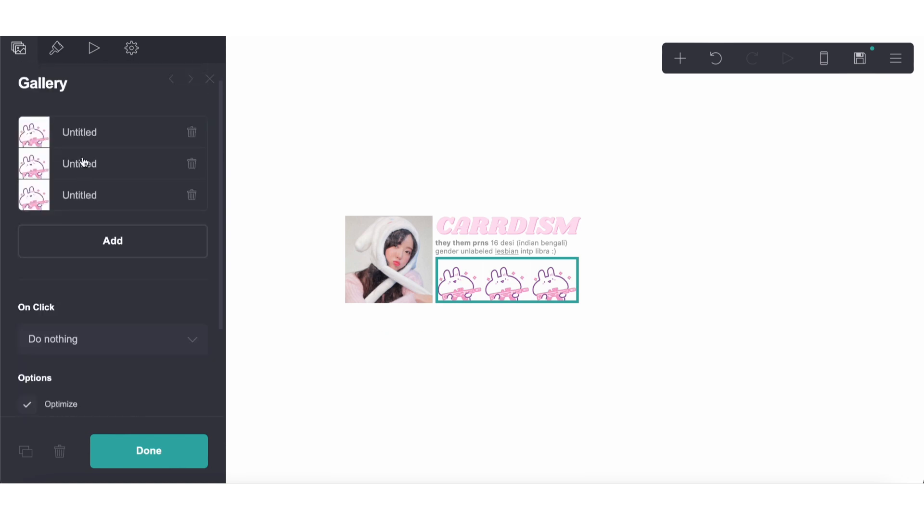
Give the second gallery image a section link starting with # as its link URL
click(82, 161)
scroll(82, 238, down, 3)
scroll(85, 384, down, 2)
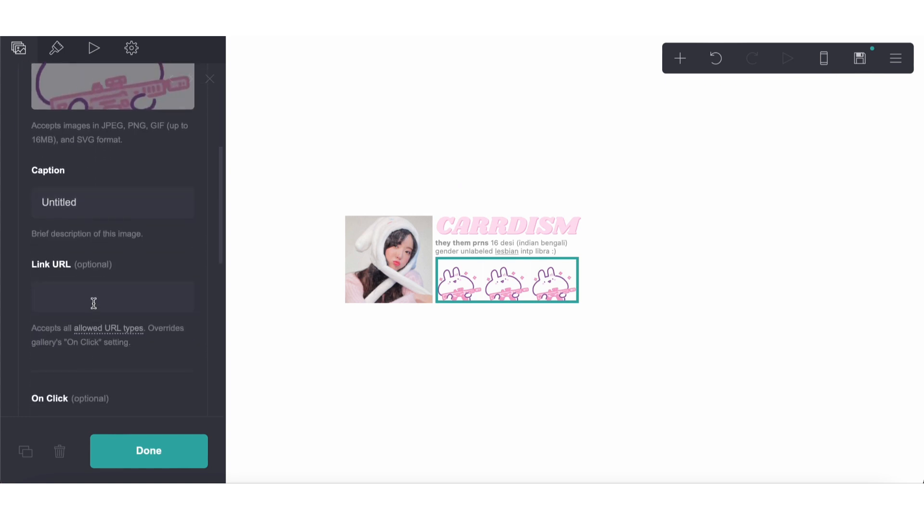
click(95, 301)
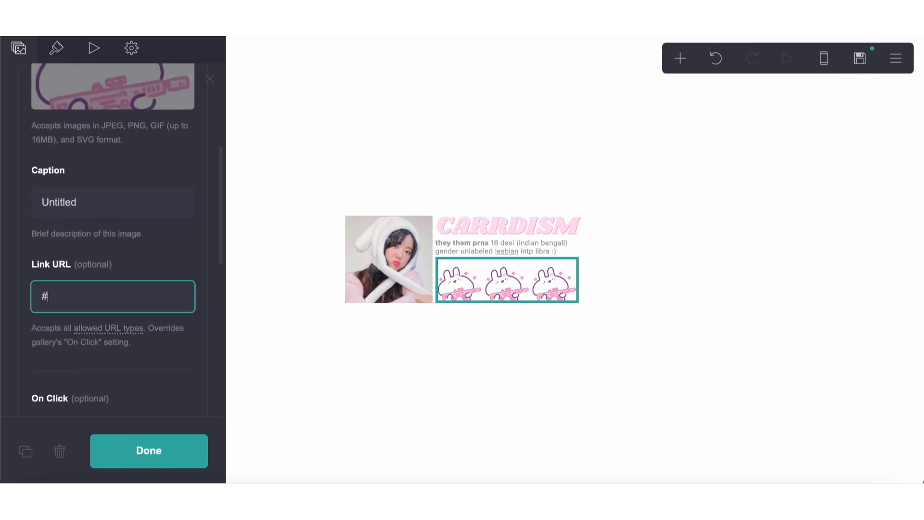
click(405, 348)
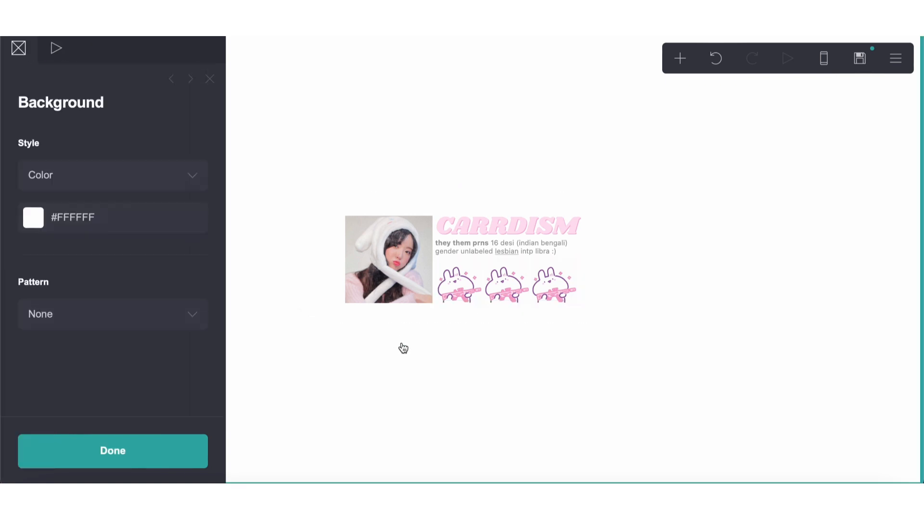
click(405, 348)
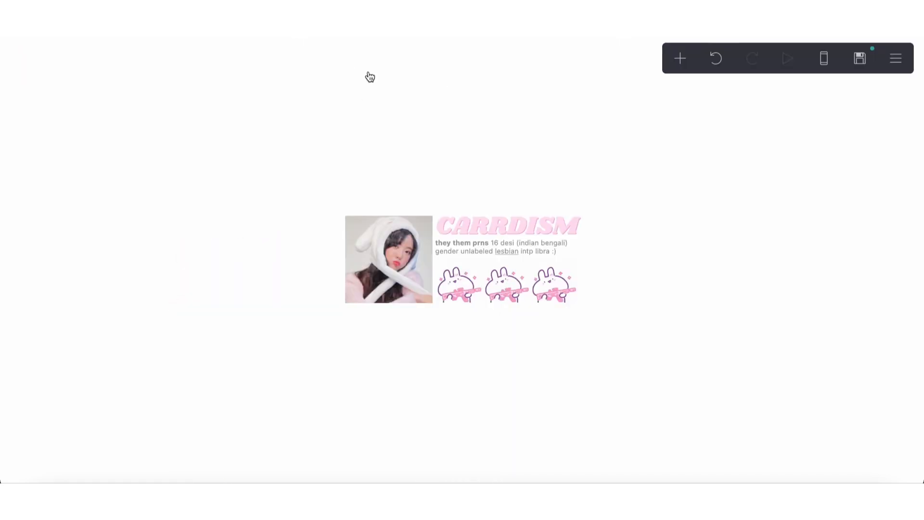
Compare the page with the reference profile layout on Pinterest and return to the Carrd editor
scroll(442, 117, up, 2)
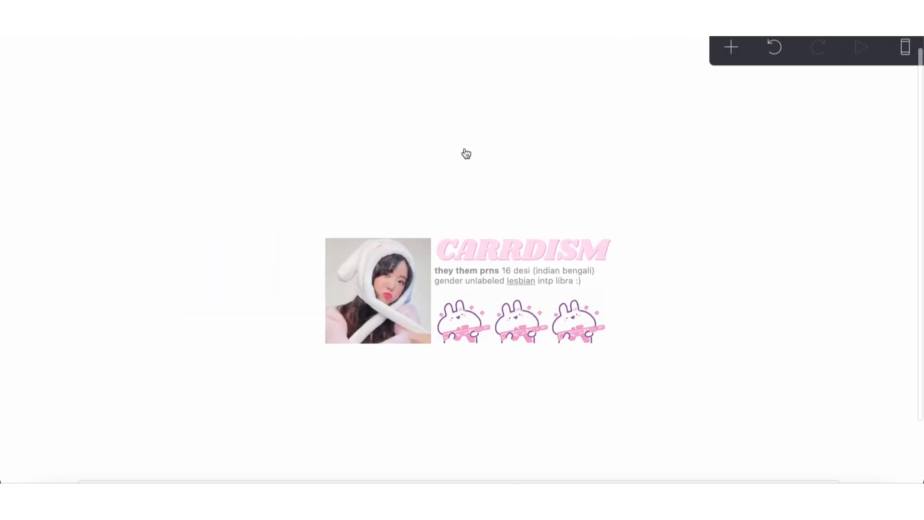
scroll(465, 153, down, 5)
click(238, 134)
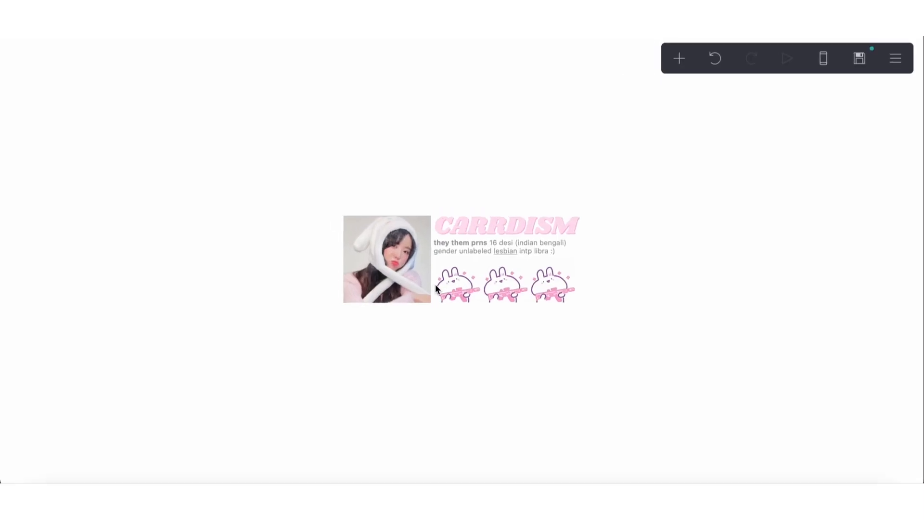
Set the link URL of the third gallery image to #three
click(471, 295)
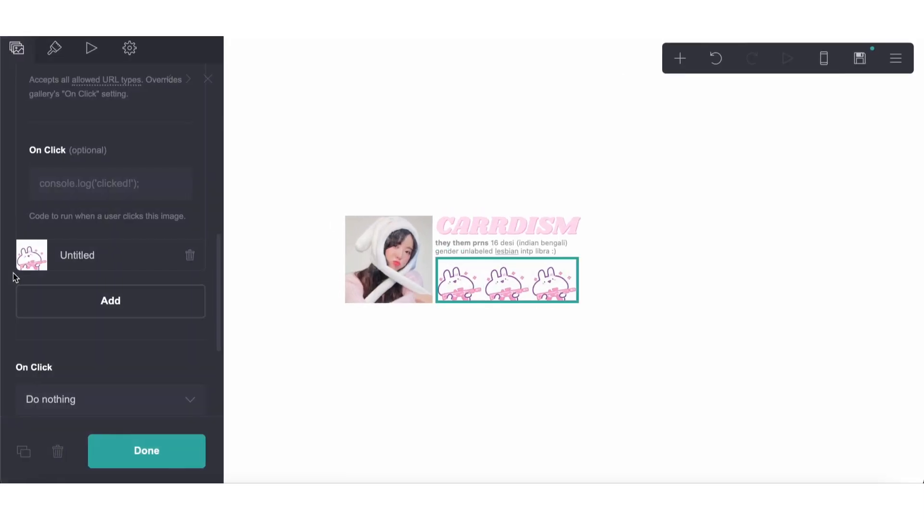
click(67, 260)
scroll(89, 229, up, 5)
scroll(89, 229, up, 2)
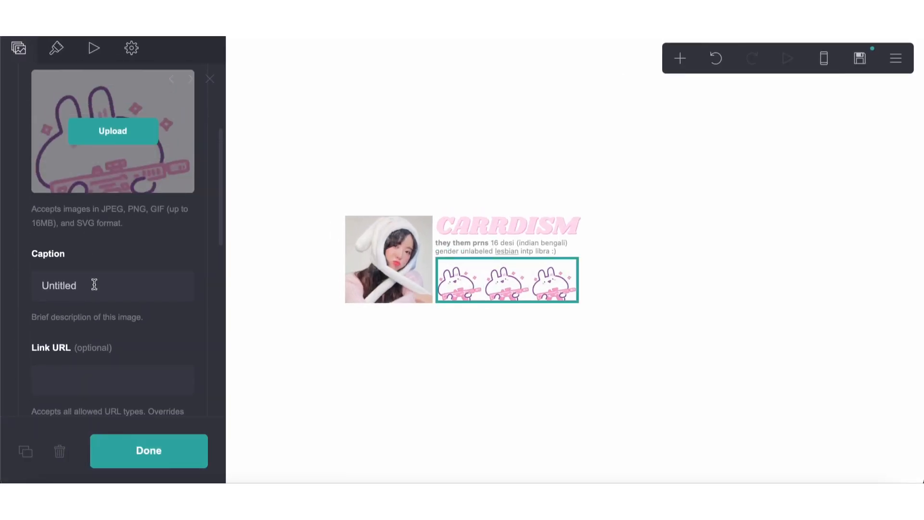
click(89, 375)
text(#)
text(three)
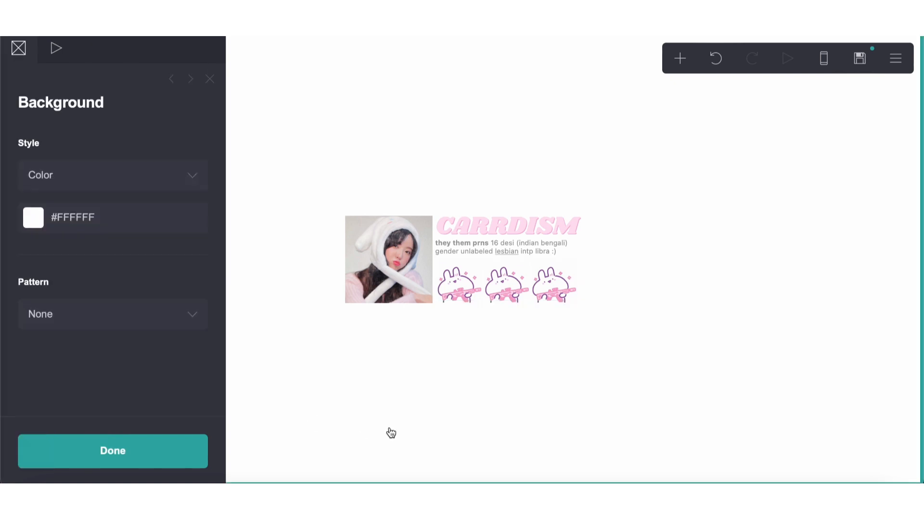
click(390, 432)
click(455, 284)
click(475, 353)
click(475, 366)
click(680, 64)
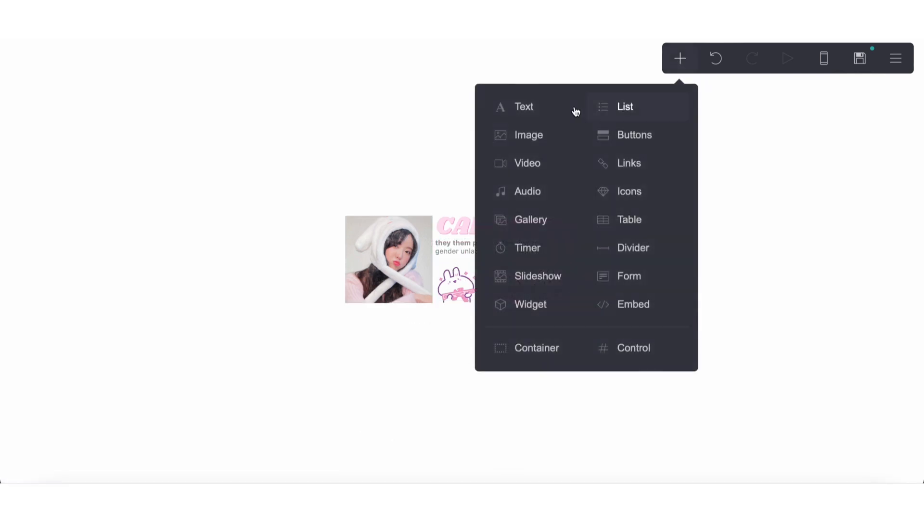
click(540, 112)
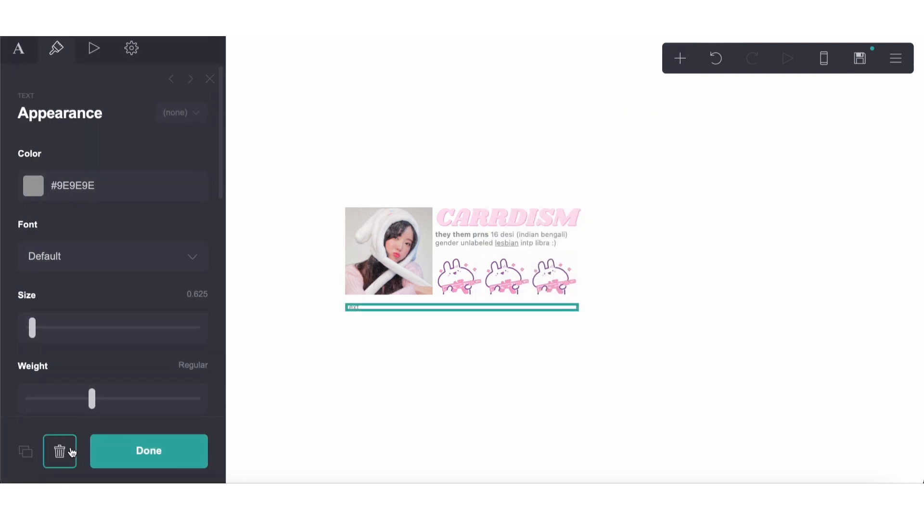
click(60, 451)
Try "byf" as the caption of the third gallery image
click(448, 289)
scroll(62, 285, up, 8)
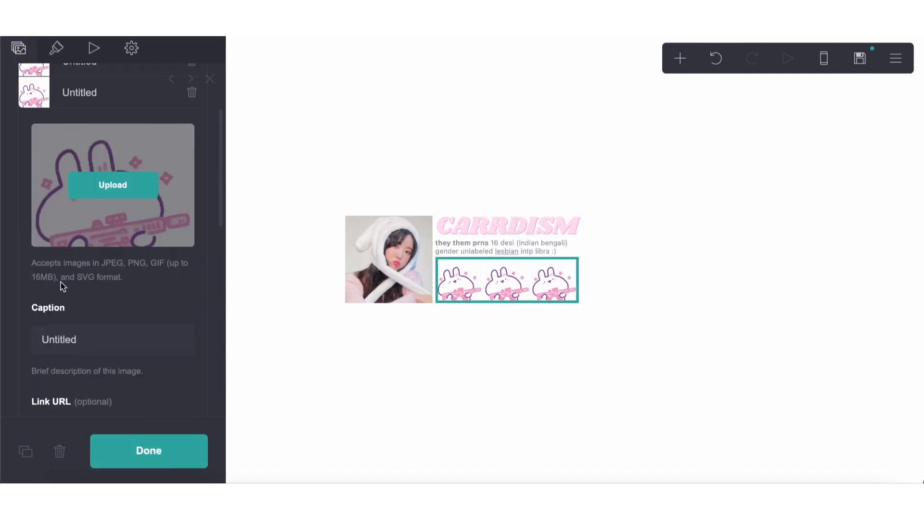
double_click(82, 330)
text(by)
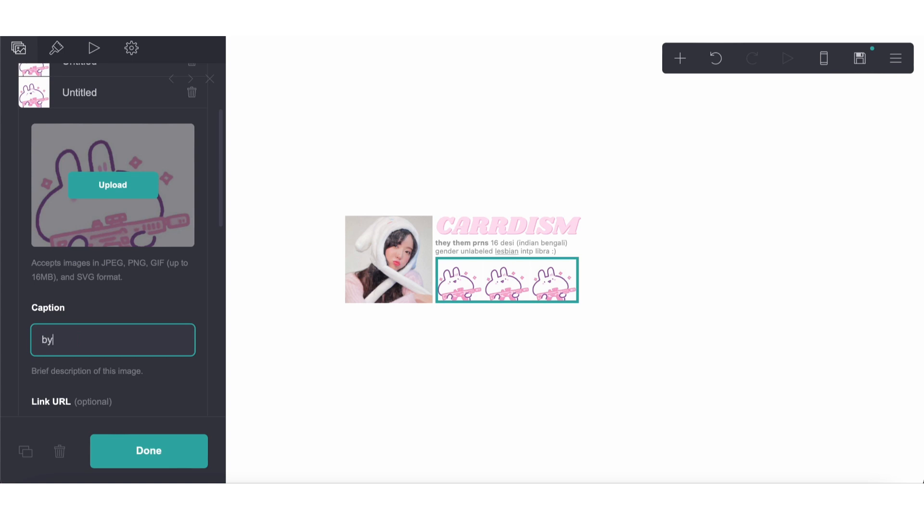
text(f)
key(Tab)
click(463, 354)
Replace the third gallery image's caption with a single period
click(472, 295)
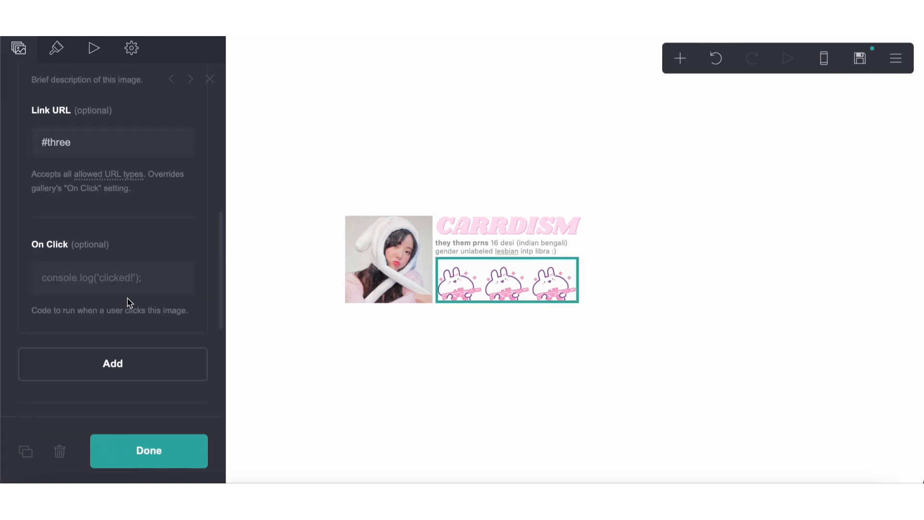
scroll(127, 300, up, 5)
drag(124, 298, 3, 293)
key(BackSpace)
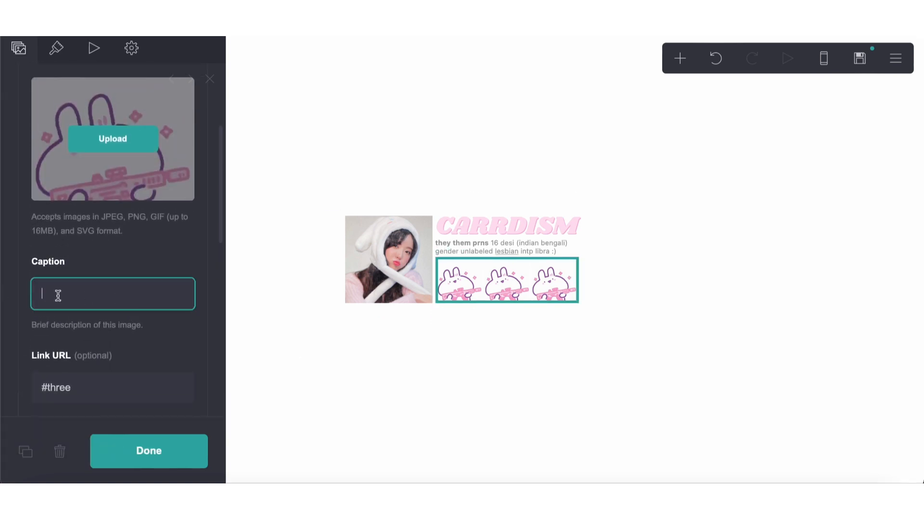
text(byf)
click(448, 284)
click(73, 296)
key(Return)
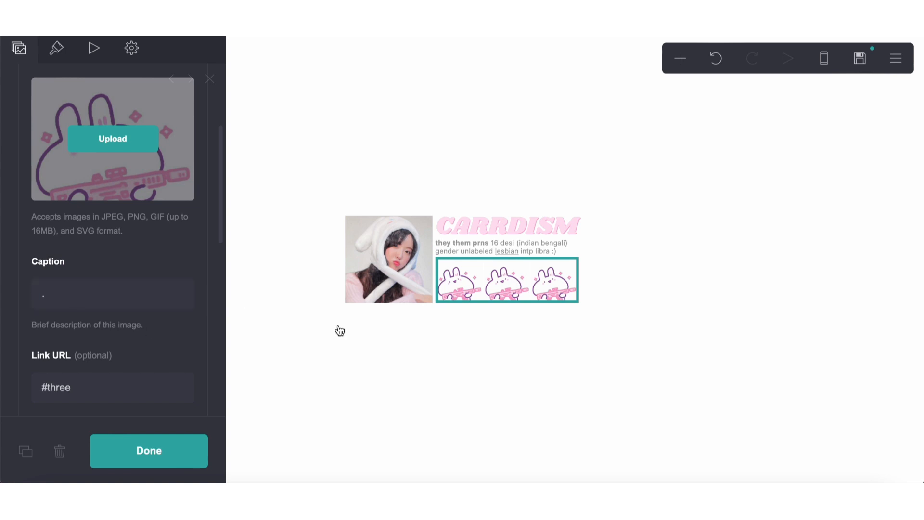
click(369, 415)
click(763, 118)
click(681, 59)
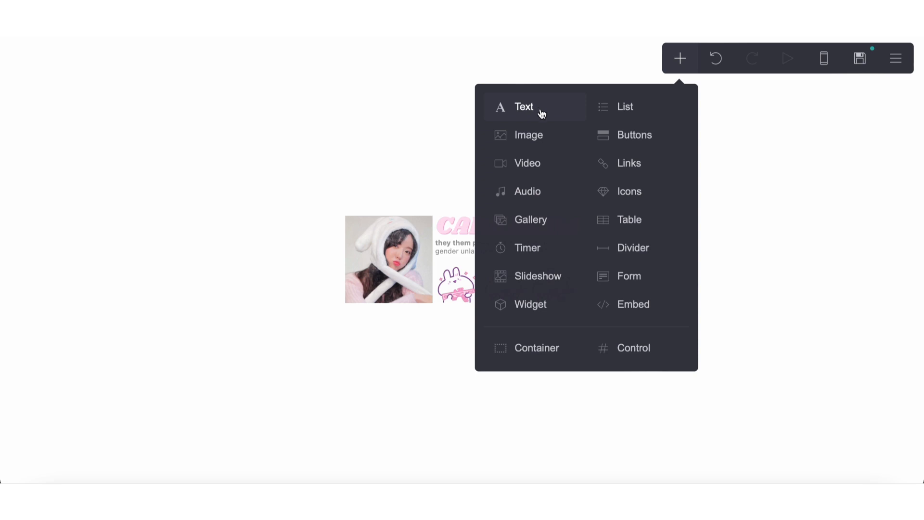
click(539, 115)
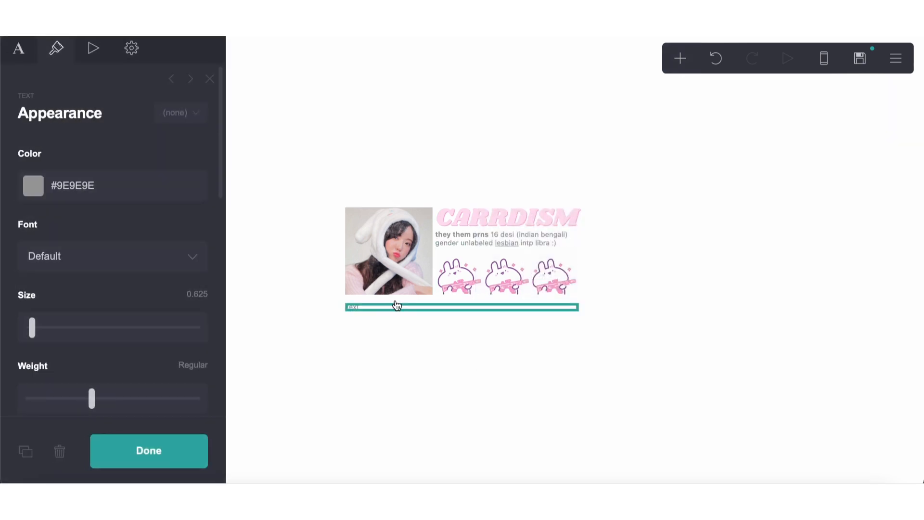
click(59, 451)
Add a text element in the title's style and move it below the gallery in the second column
click(501, 241)
click(439, 393)
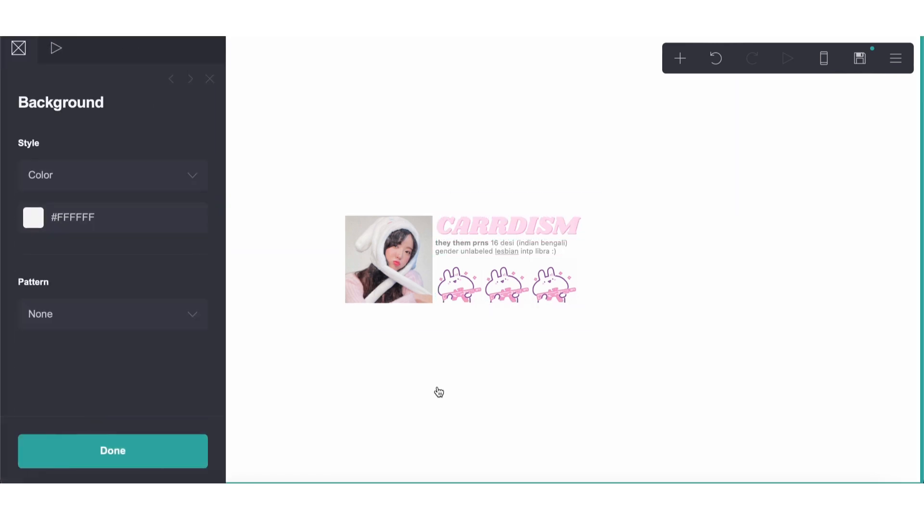
click(680, 58)
click(523, 105)
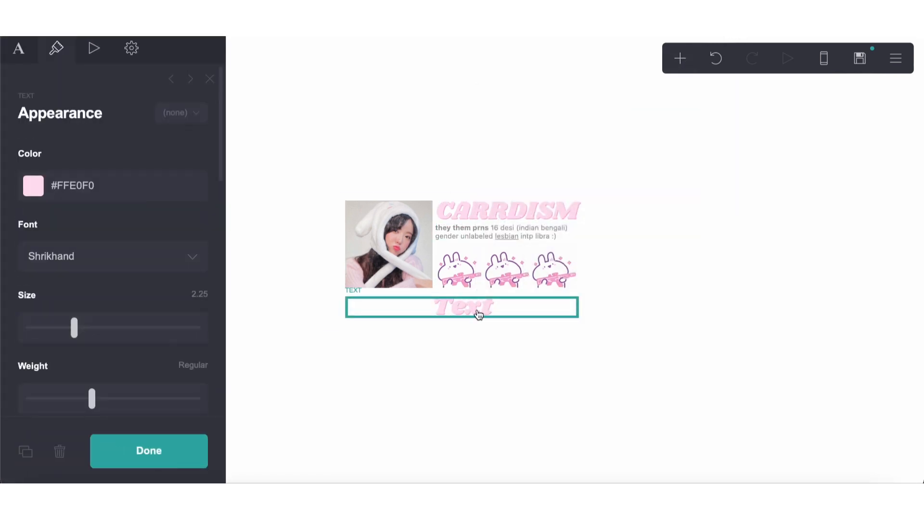
drag(479, 314, 482, 268)
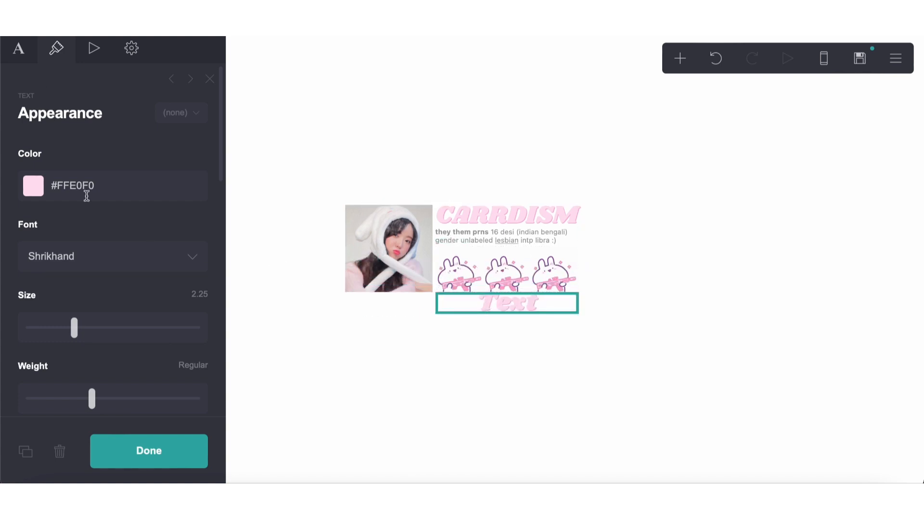
Left-align the new text below the gallery and open its content for editing
scroll(87, 195, down, 8)
scroll(86, 226, down, 2)
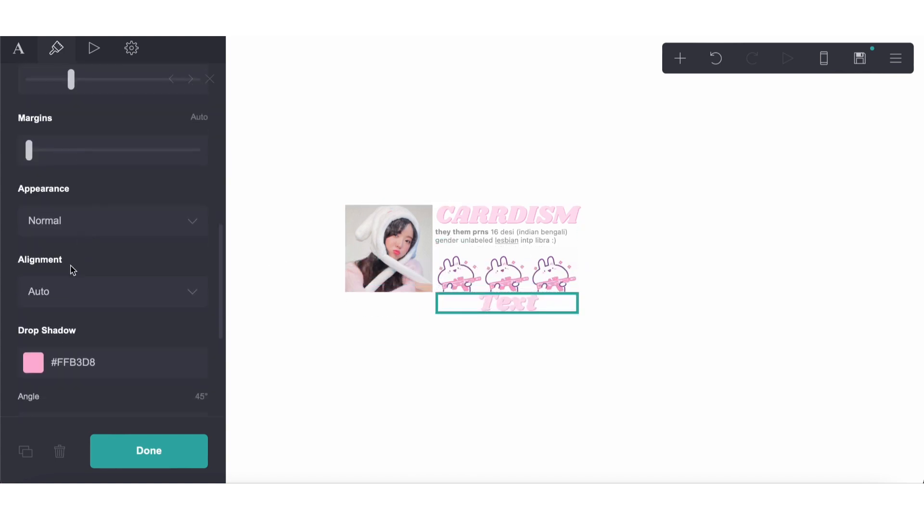
click(70, 301)
click(62, 299)
click(19, 49)
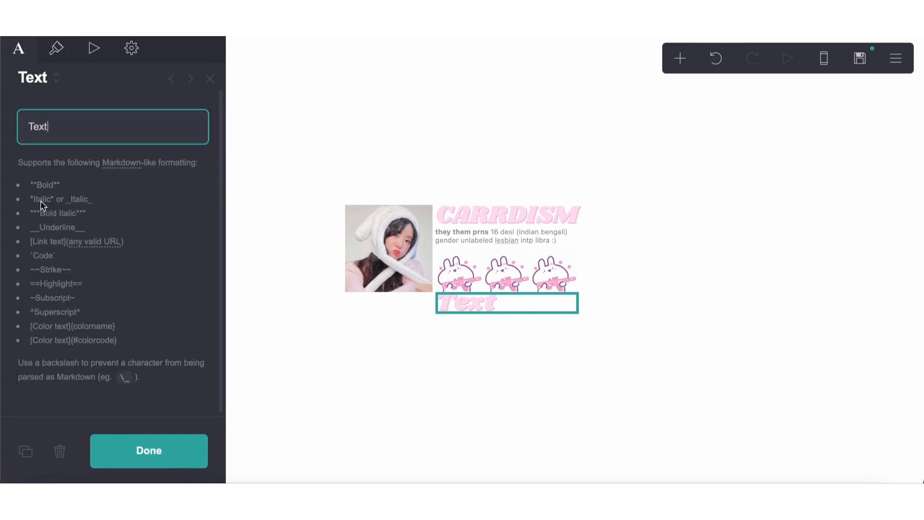
Replace the placeholder text below the gallery with a "me" link pointing to #me
scroll(42, 205, up, 1)
key(ctrl+a)
key(BackSpace)
text([b)
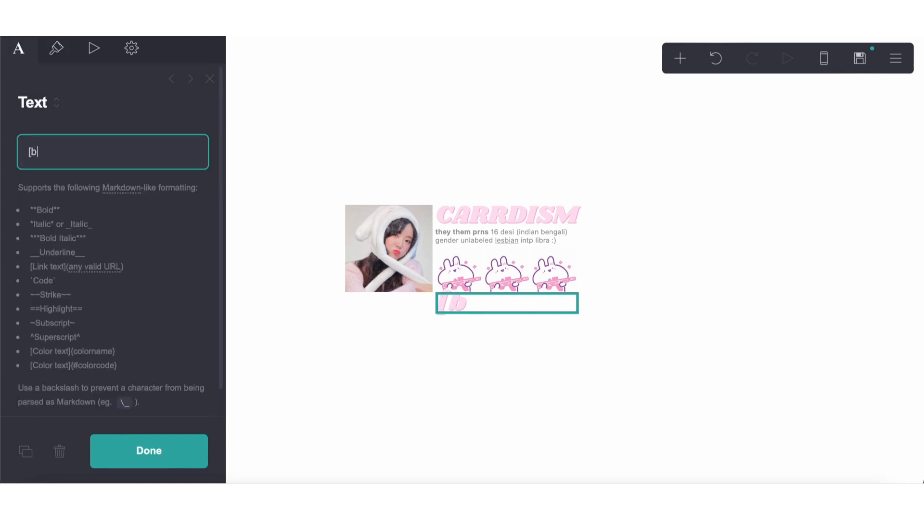
key(BackSpace)
text(me]()
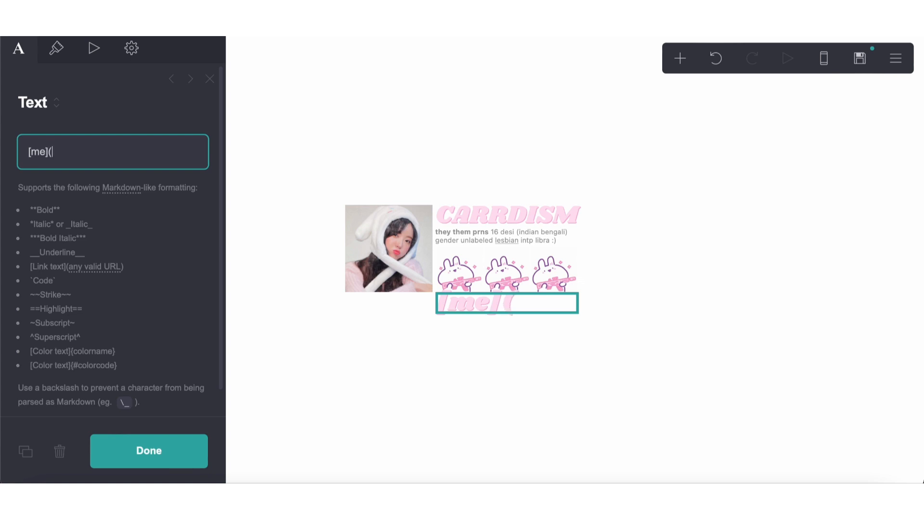
text(#me) [about)
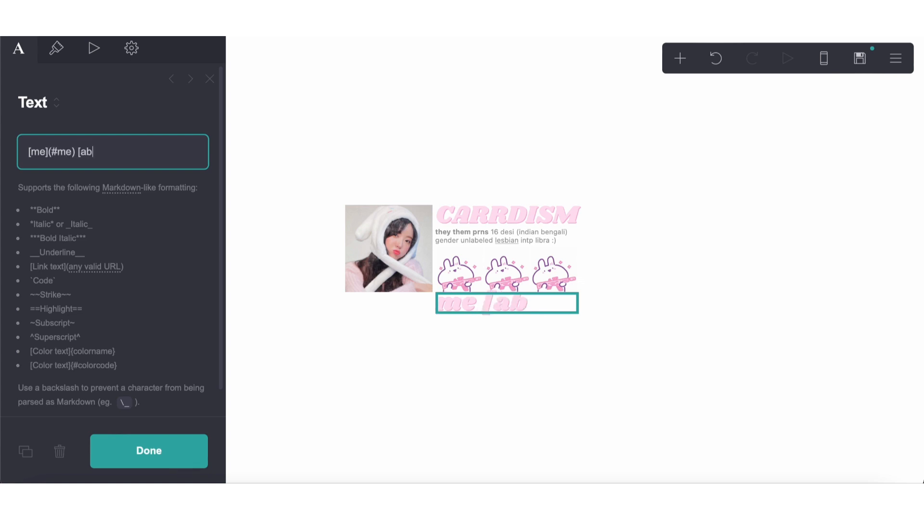
Add a "rules" link pointing to #rules after the "me" link
key(BackSpace)
key(BackSpace)
key(BackSpace)
key(BackSpace)
key(BackSpace)
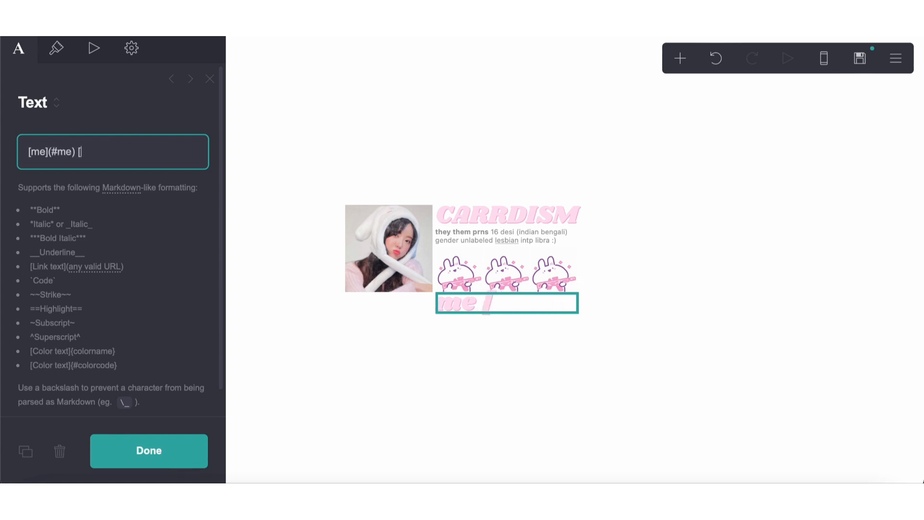
text(rules]()
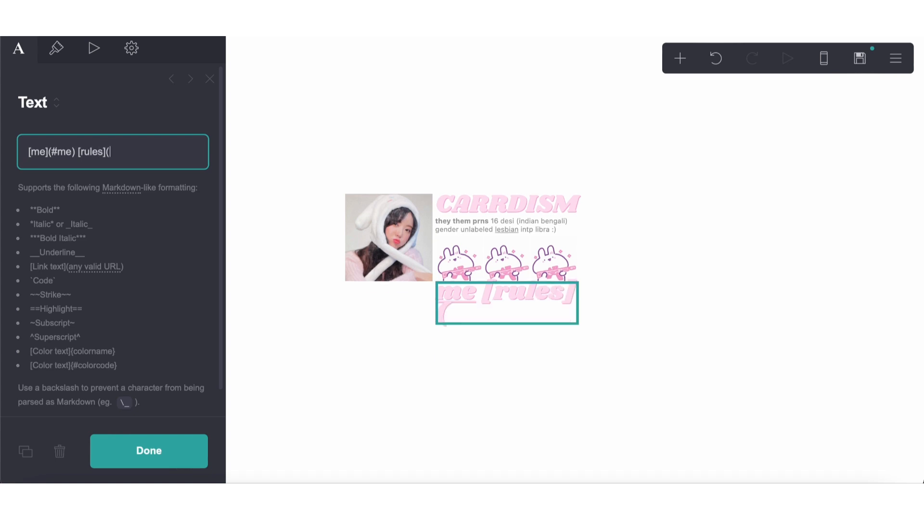
text(#rules))
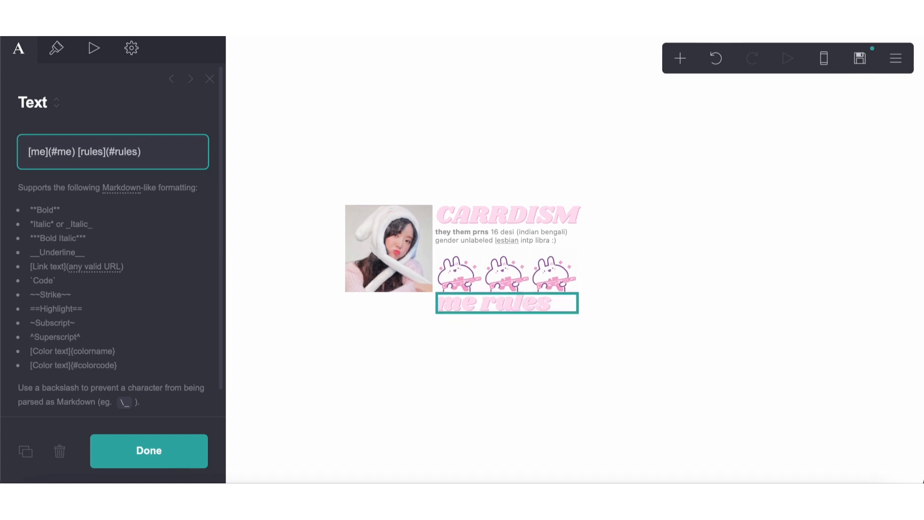
text( [tunes]()
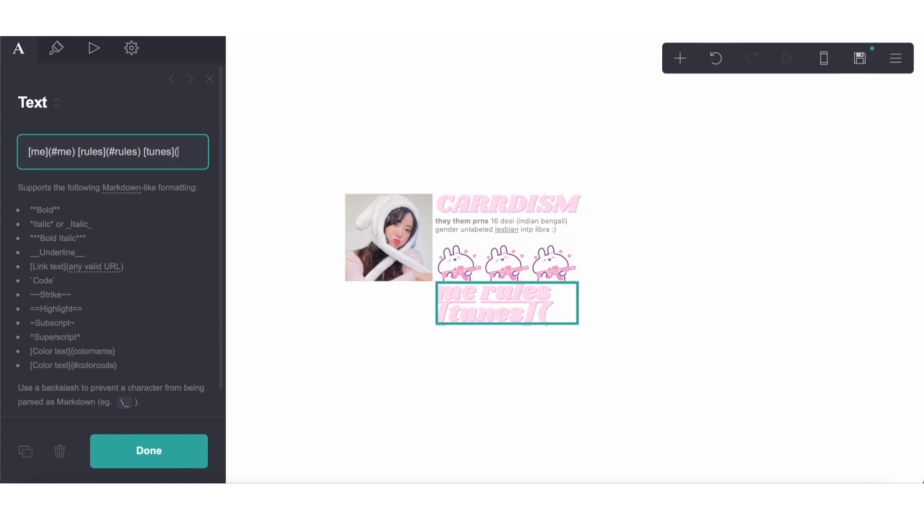
text(#ru)
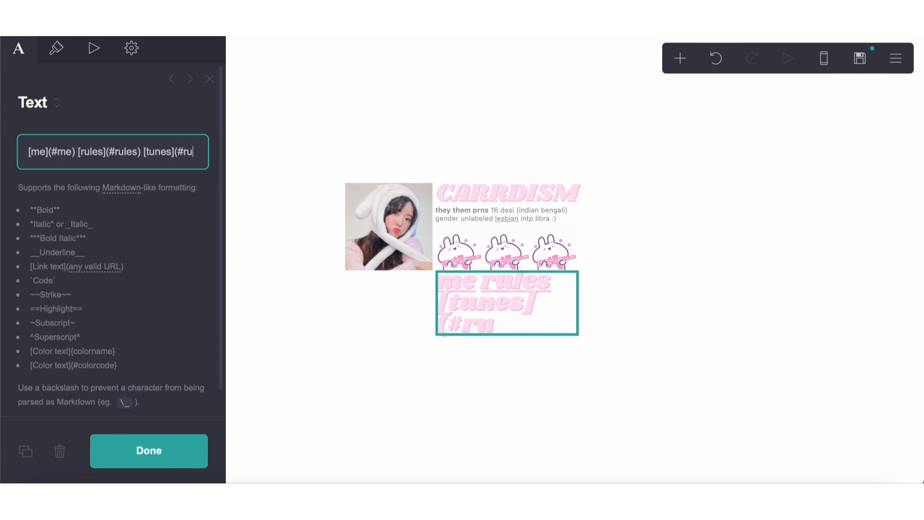
Add a "tunes" link pointing to #likes after the "rules" link
key(BackSpace)
key(BackSpace)
text(likes))
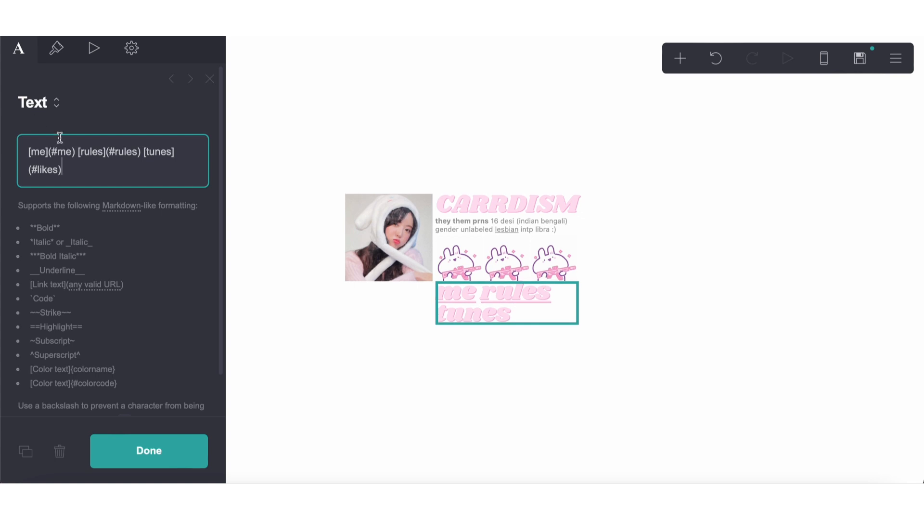
Change the targets of the me, rules and tunes links to #one, #two and #three
double_click(62, 151)
text(one)
double_click(119, 152)
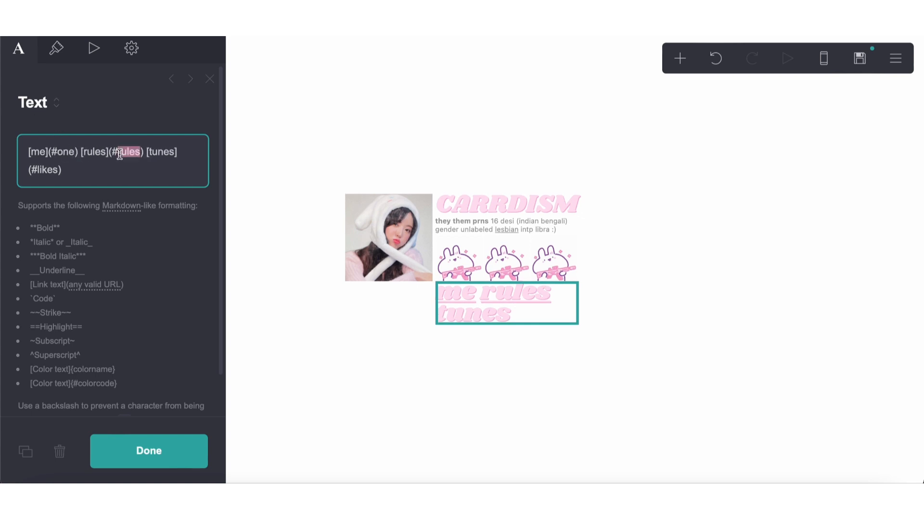
text(two)
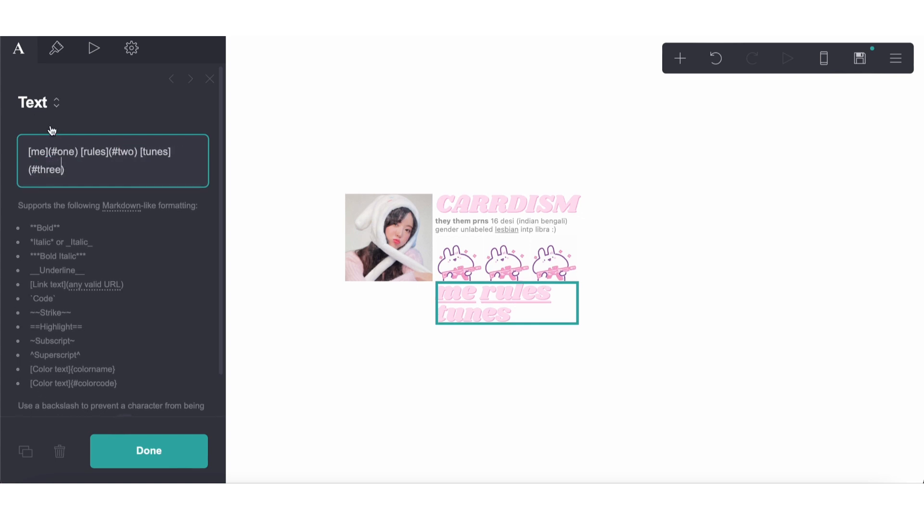
Reduce the link text's size to 1.125 and set its link style to Plain
click(55, 58)
scroll(53, 340, down, 1)
drag(75, 342, 45, 342)
scroll(64, 301, down, 10)
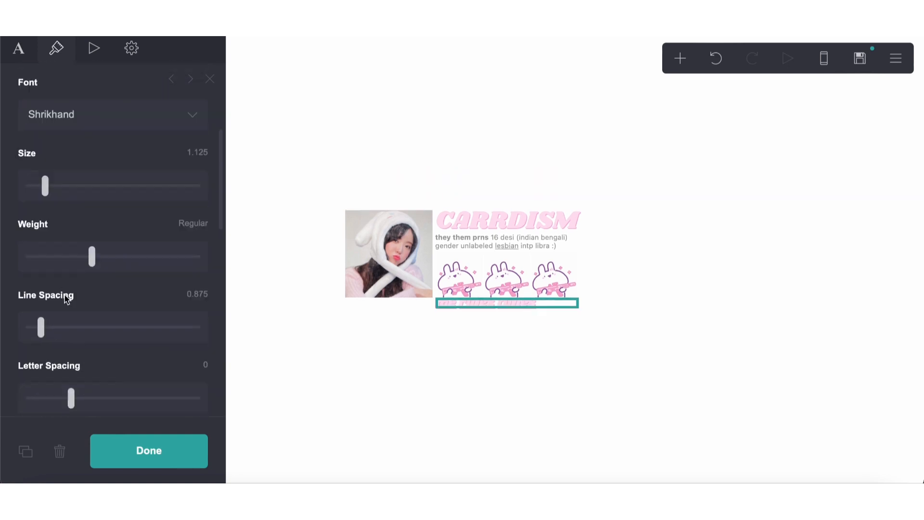
click(66, 308)
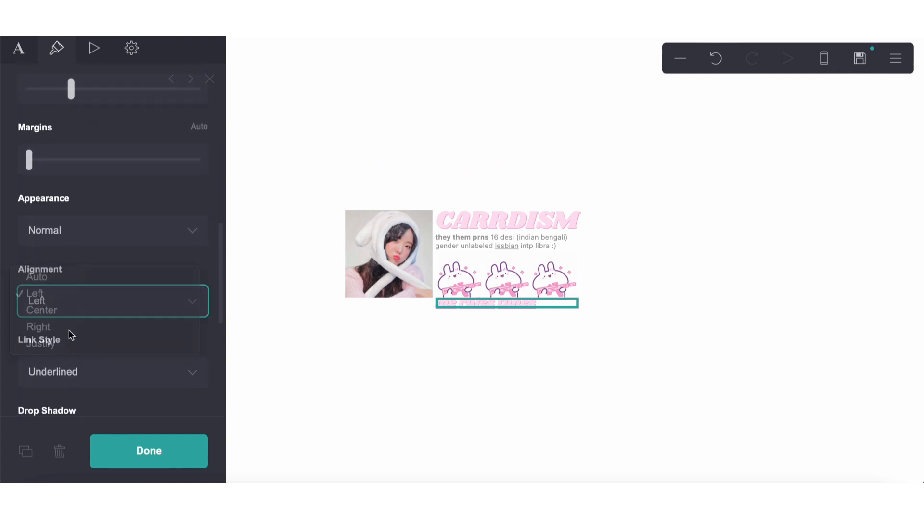
click(70, 372)
click(73, 378)
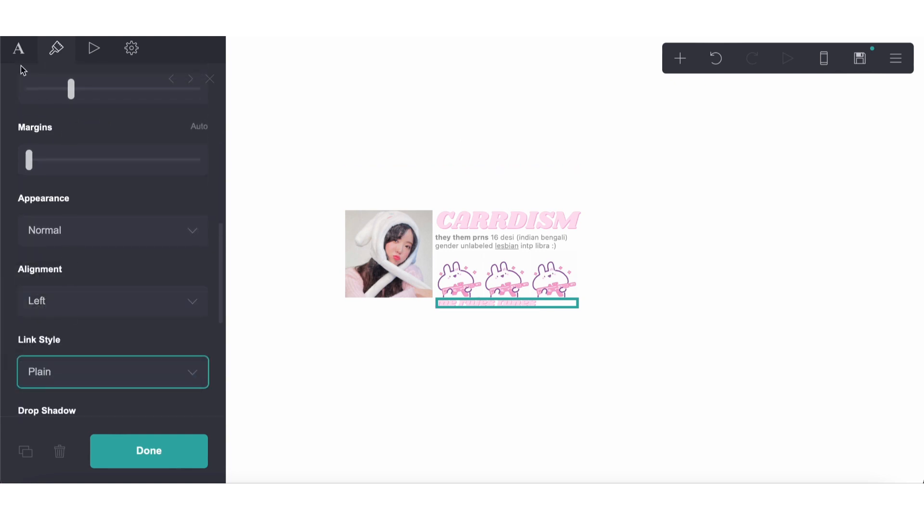
Insert the white spacer "[...]{white}" before the "me" link
click(19, 48)
click(25, 150)
text([...]{wh)
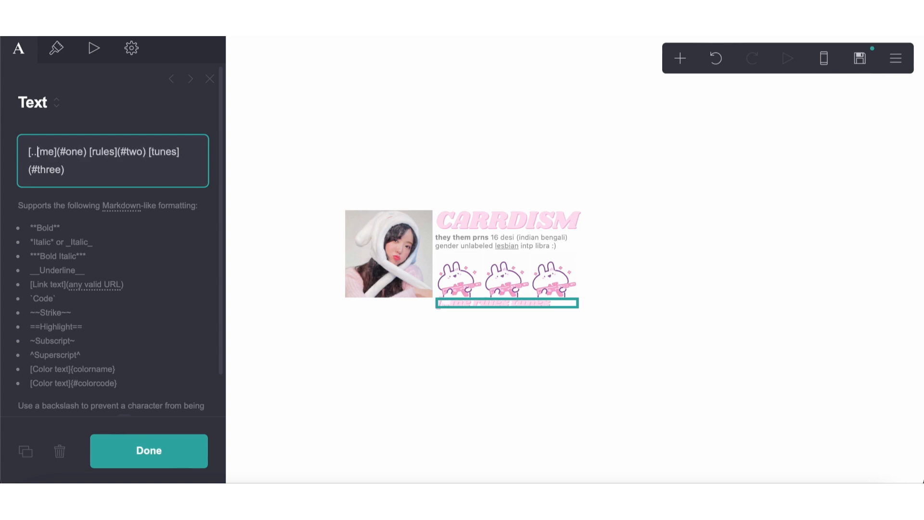
text(ite})
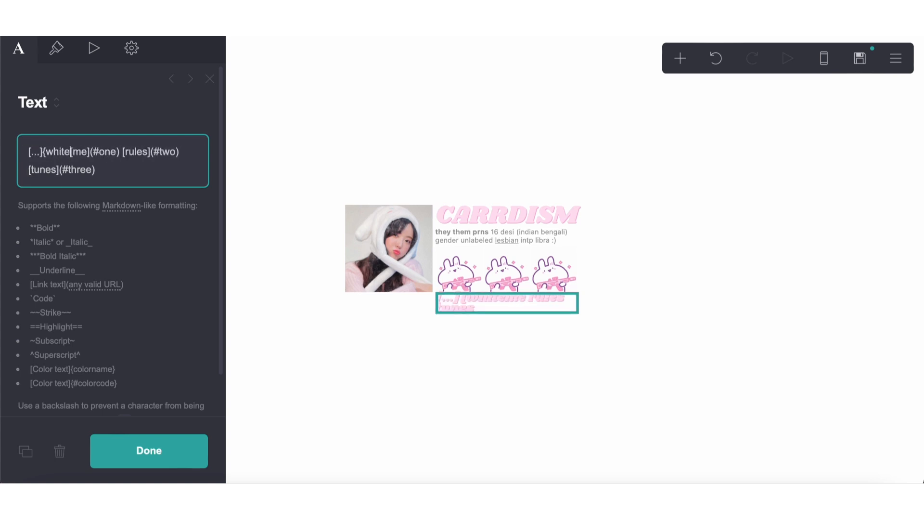
Remove the drop shadow color from the link text
click(55, 50)
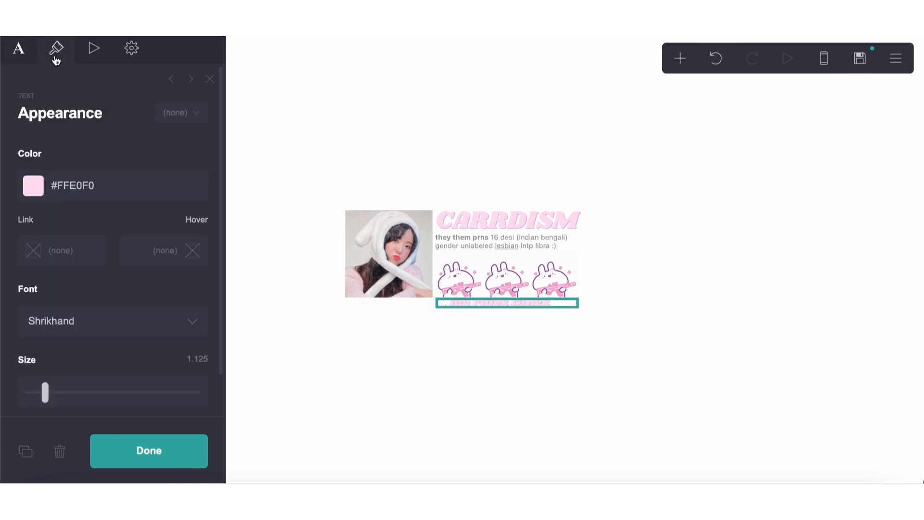
scroll(77, 210, down, 6)
scroll(79, 241, down, 8)
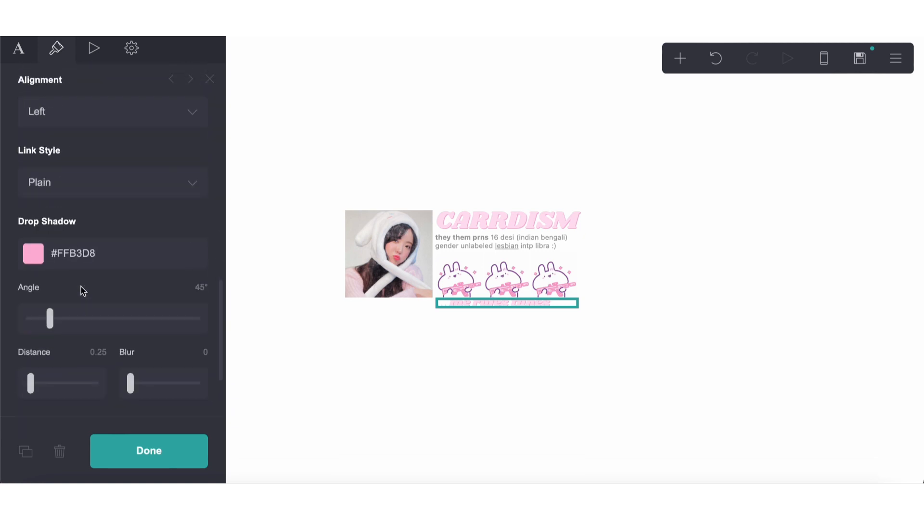
click(97, 254)
key(ctrl+c)
key(BackSpace)
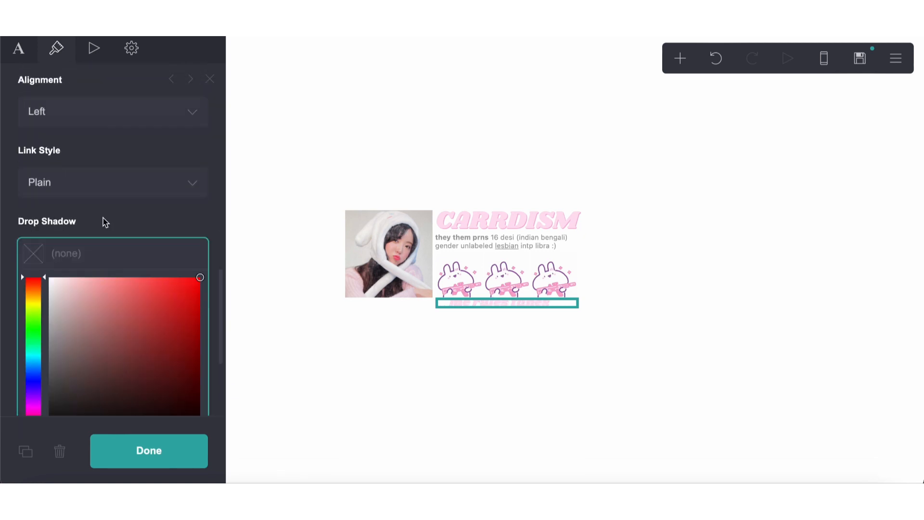
Set the link text's color to #FFB3D8 and reselect the text
scroll(106, 202, up, 15)
click(74, 186)
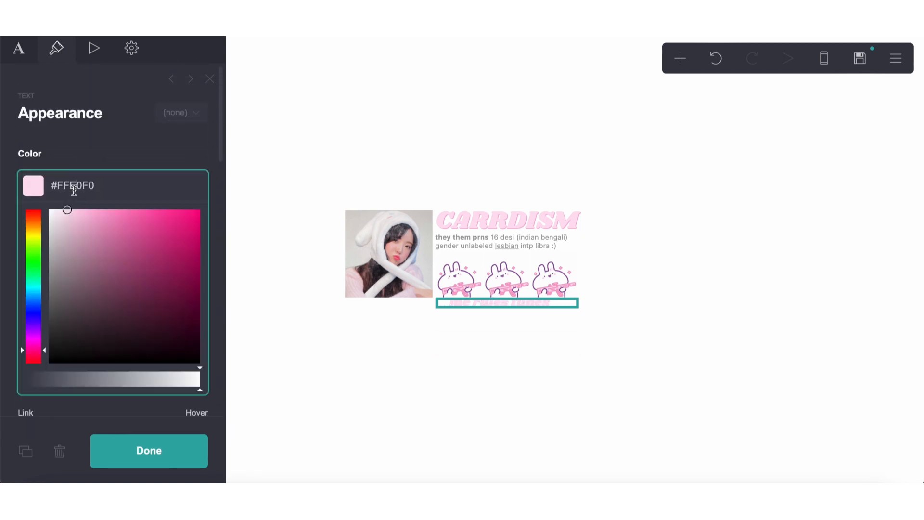
double_click(74, 190)
key(ctrl+v)
drag(37, 178, 132, 196)
key(ctrl+v)
click(366, 386)
click(494, 312)
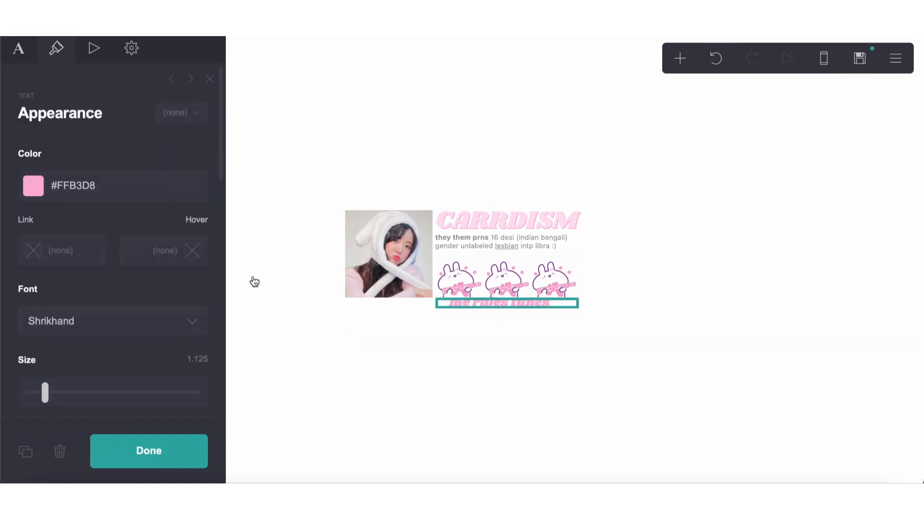
Shorten the leading spacer to two dots and insert "[....]{white}" between the me and rules links
click(19, 48)
click(38, 152)
key(BackSpace)
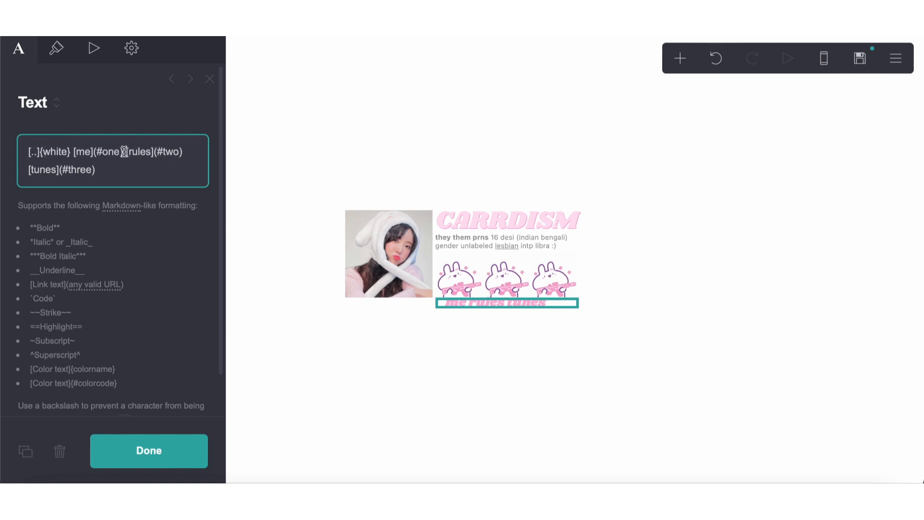
text([....]{)
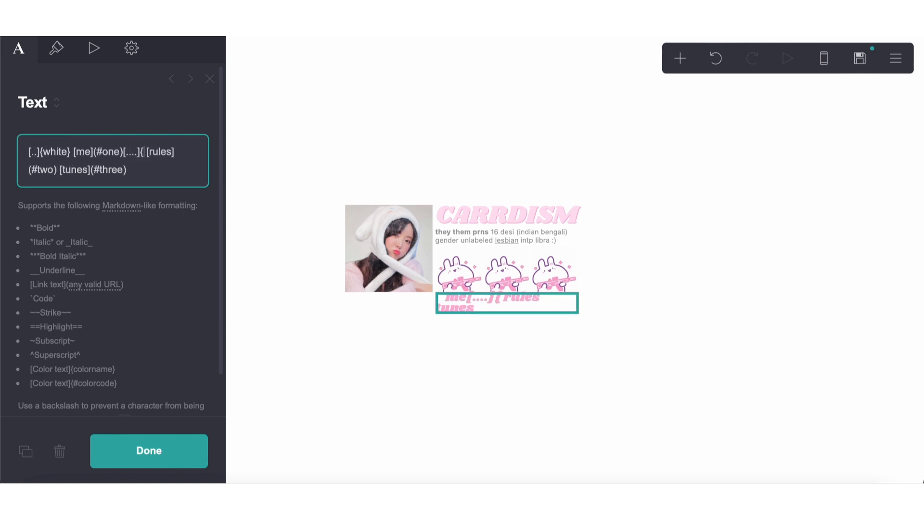
text(white})
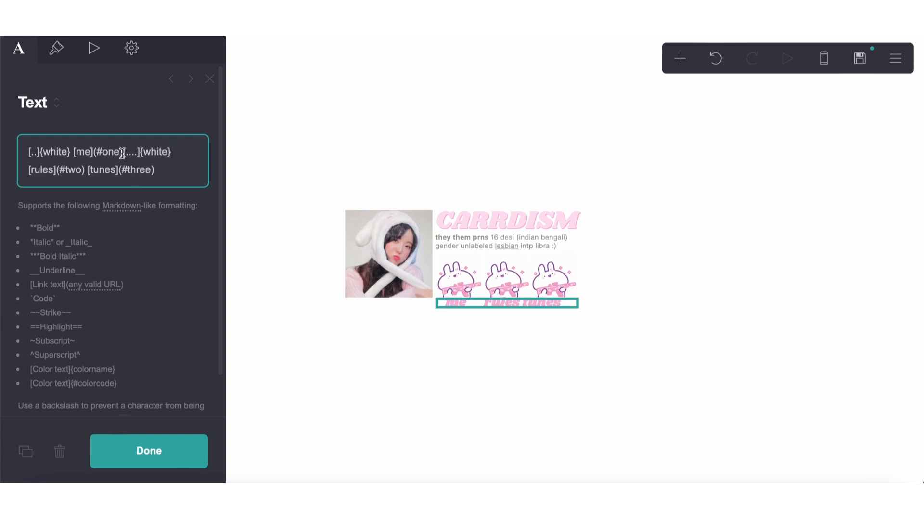
Copy the four-dot white spacer in between the rules and tunes links, with its opening bracket in place
drag(125, 153, 176, 150)
key(ctrl+c)
click(88, 178)
key(ctrl+v)
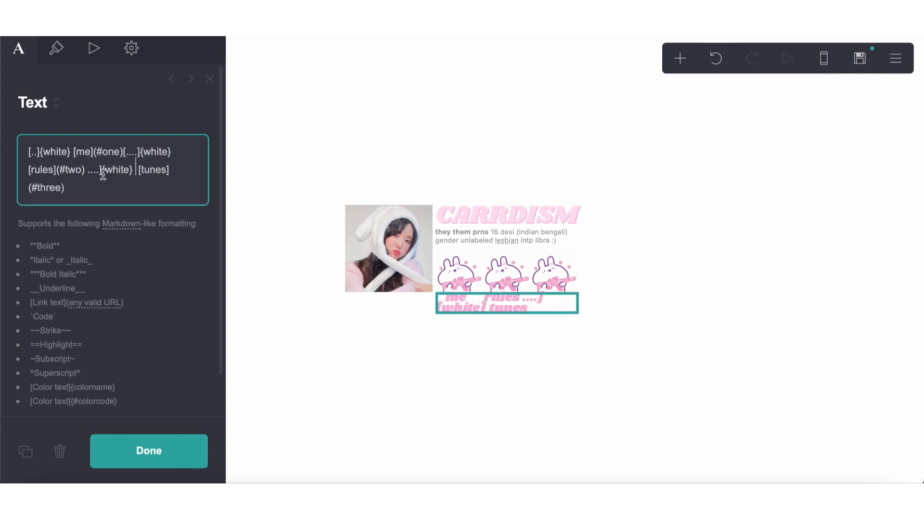
click(88, 172)
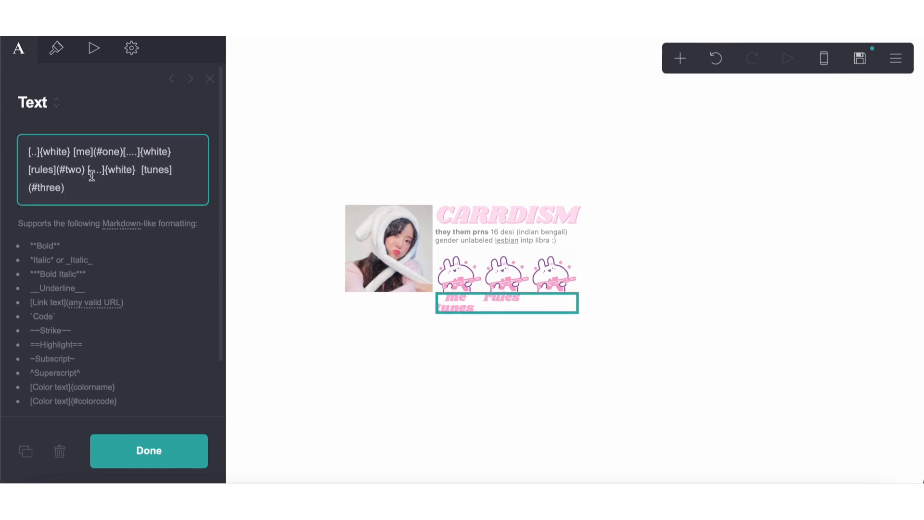
Extend the spacer before "rules" to five dots and shorten the one before "tunes" to two
click(137, 155)
key(BackSpace)
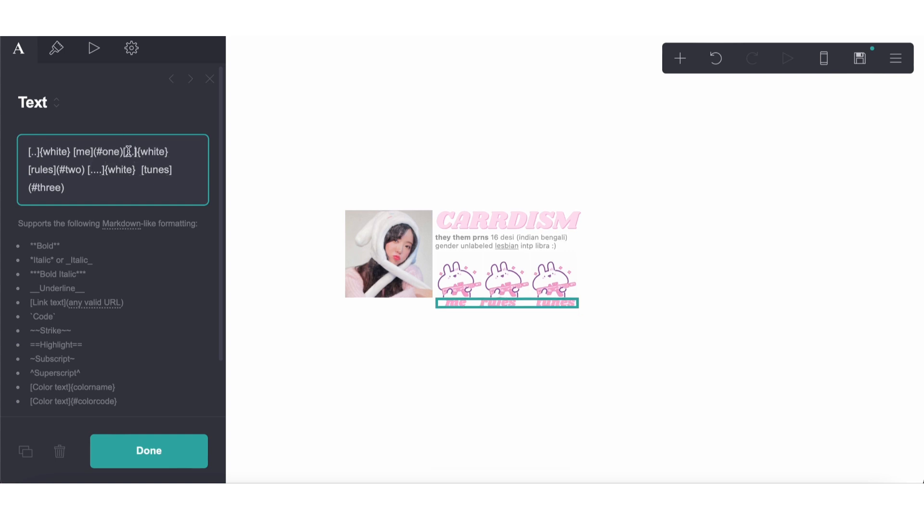
text(...)
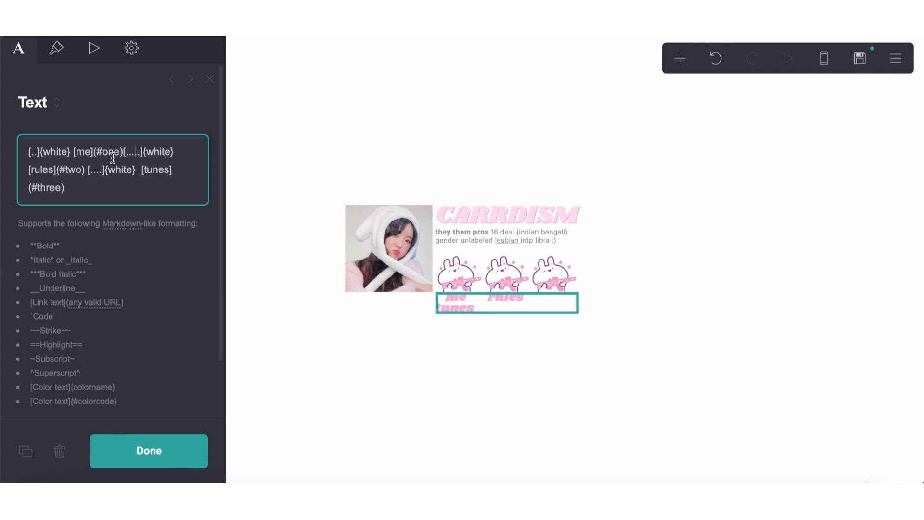
click(102, 172)
key(BackSpace)
key(BackSpace)
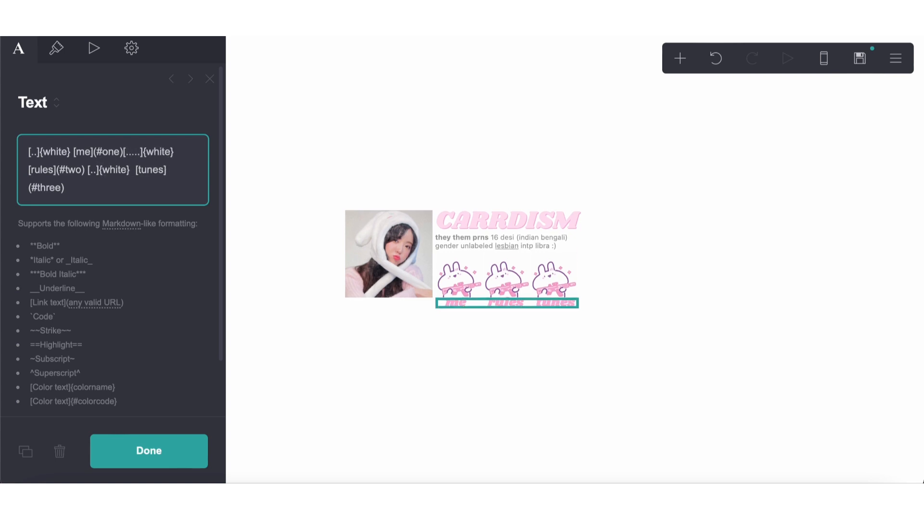
Set the spacer before "rules" to four dots and the one before "me" to three
click(133, 155)
key(BackSpace)
click(35, 154)
text(.)
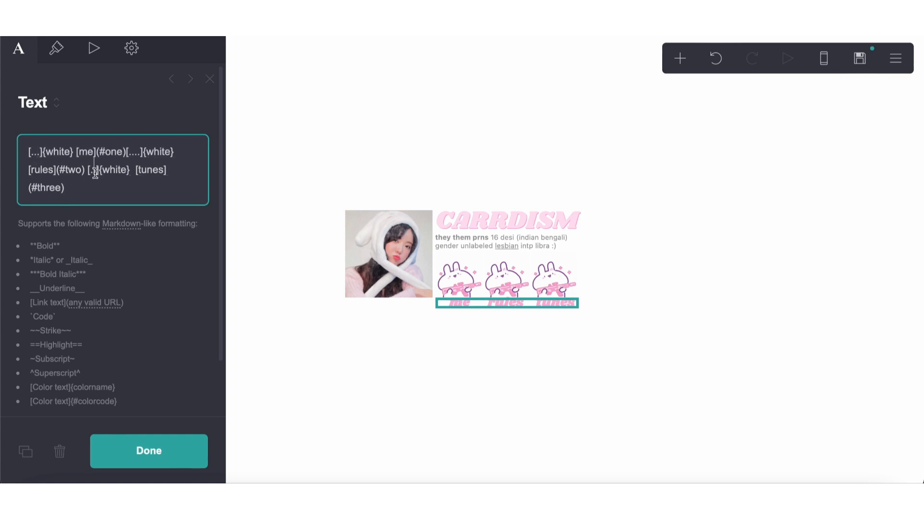
key(BackSpace)
text(.)
Replace the last dot of the spacer before "rules" with a comma and deselect the text to check alignment
click(140, 154)
key(BackSpace)
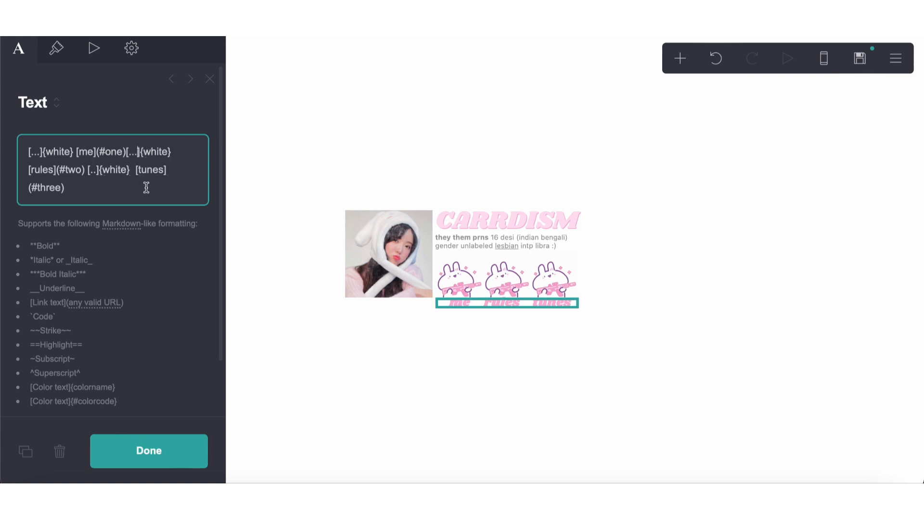
text(.)
click(345, 363)
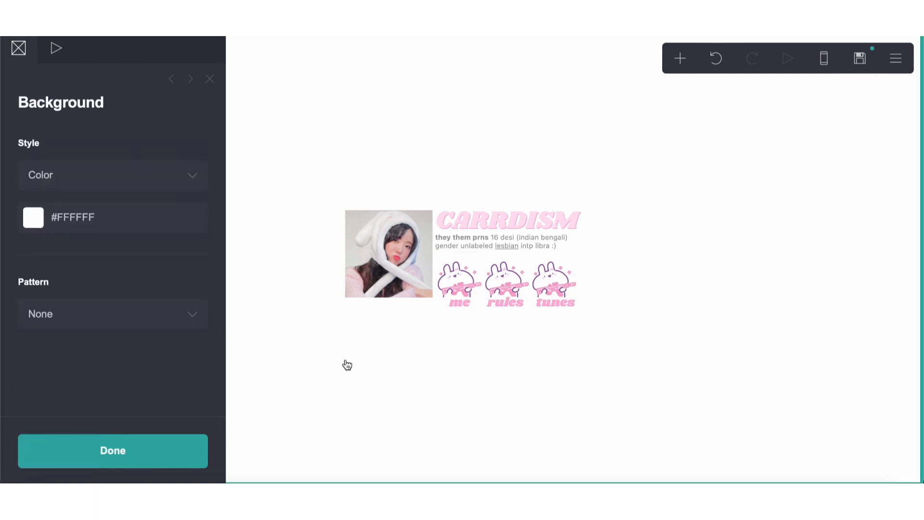
click(409, 387)
Shorten the spacer before "me" to two dots, check the labels' alignment and reopen the text for editing
click(496, 303)
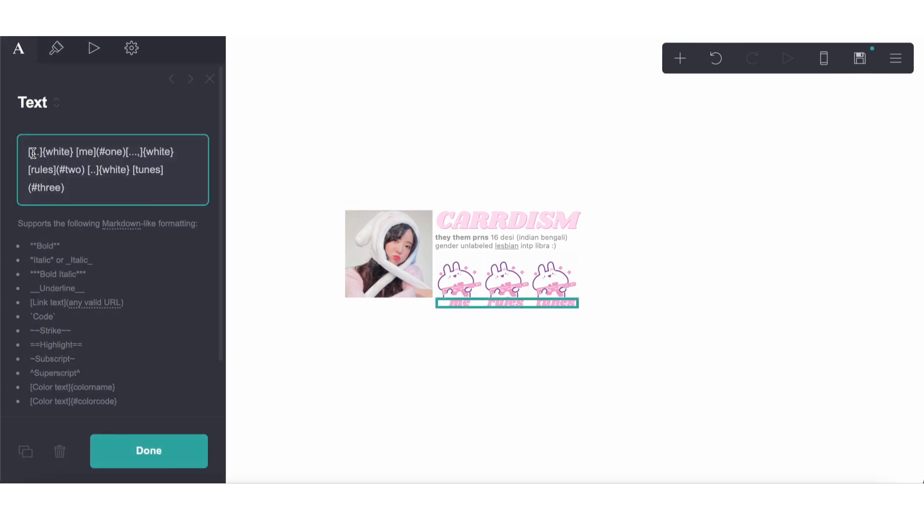
click(320, 326)
click(403, 389)
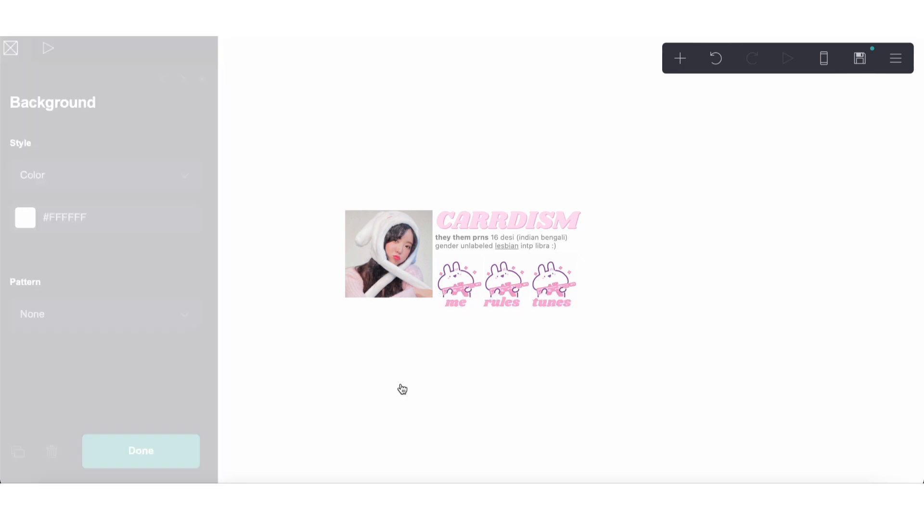
click(508, 299)
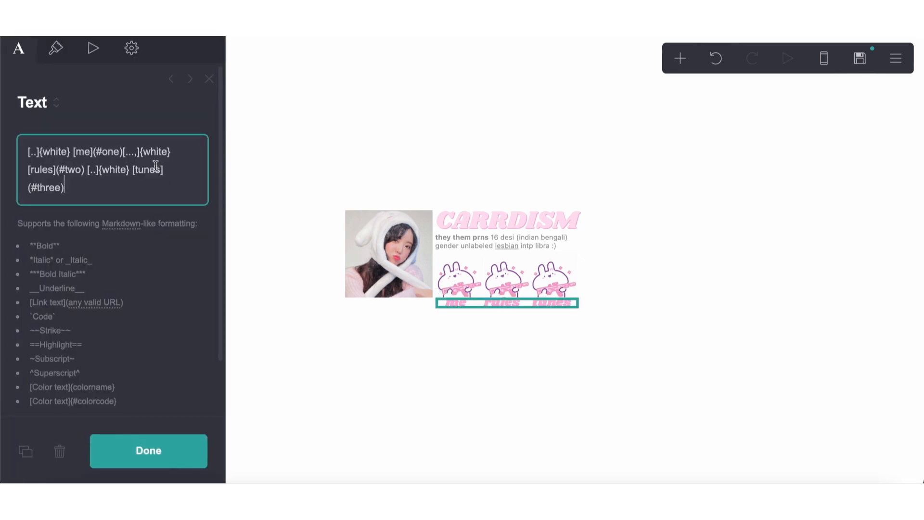
Remove the space before the "me" link, lengthen the white dot spacer in front of it and deselect the text
click(73, 152)
key(BackSpace)
click(33, 154)
text(.)
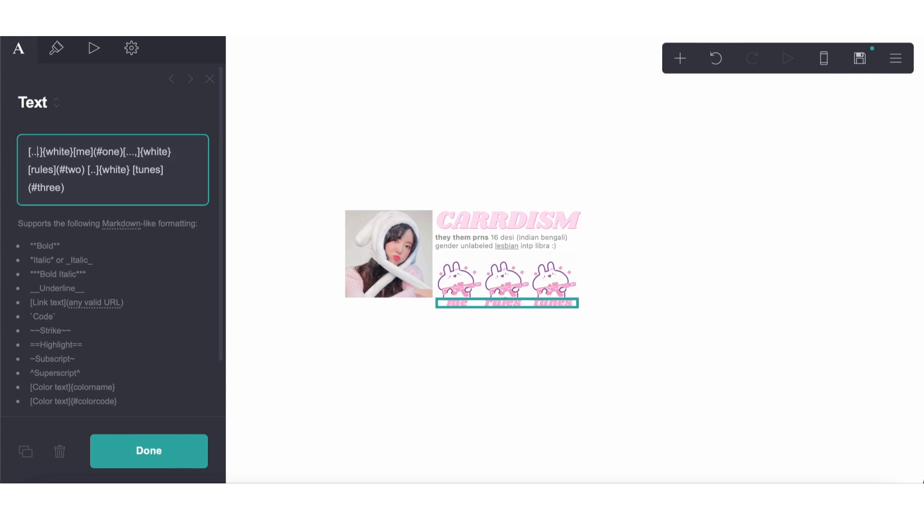
text(.)
click(283, 374)
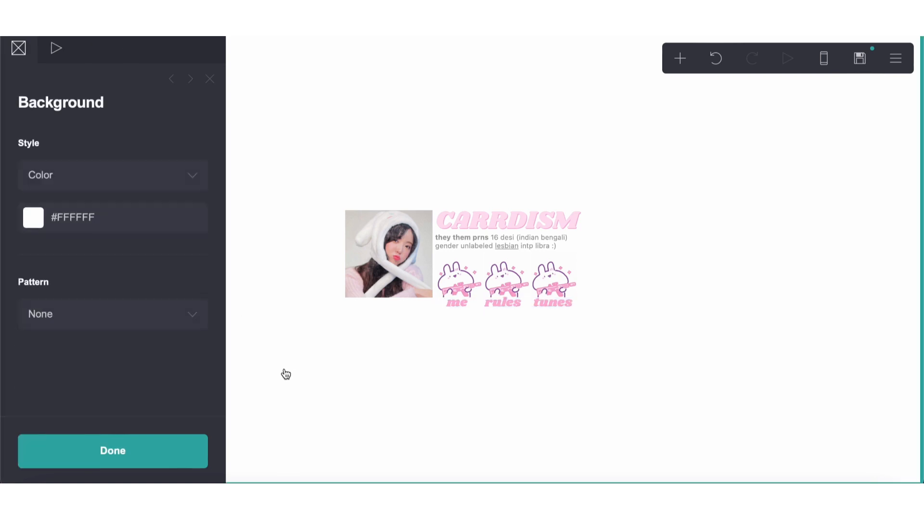
Set the link style of the me, rules and tunes text to Underlined and deselect it
click(487, 304)
click(57, 48)
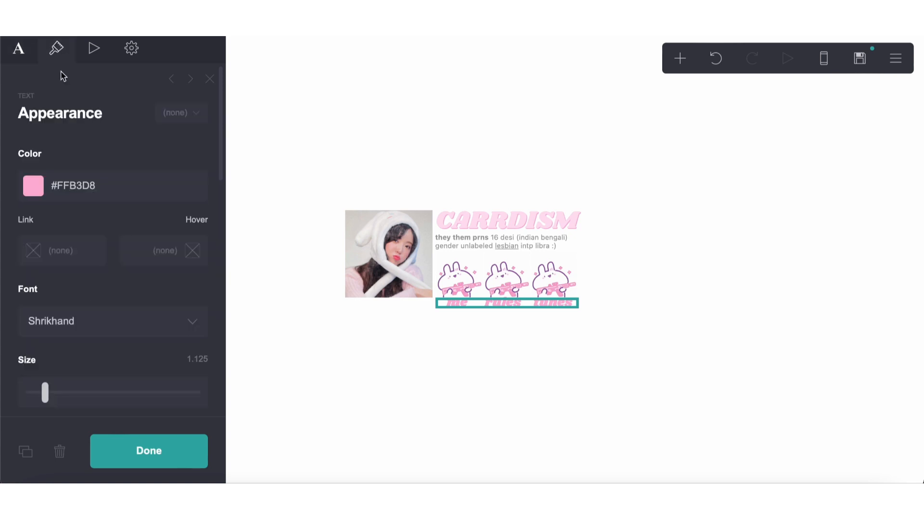
scroll(117, 296, down, 10)
click(85, 204)
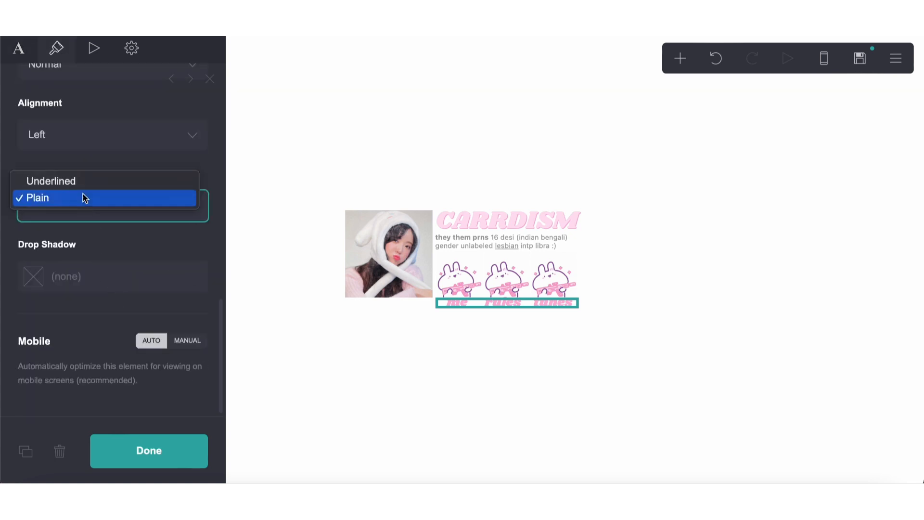
click(82, 181)
click(362, 414)
click(392, 424)
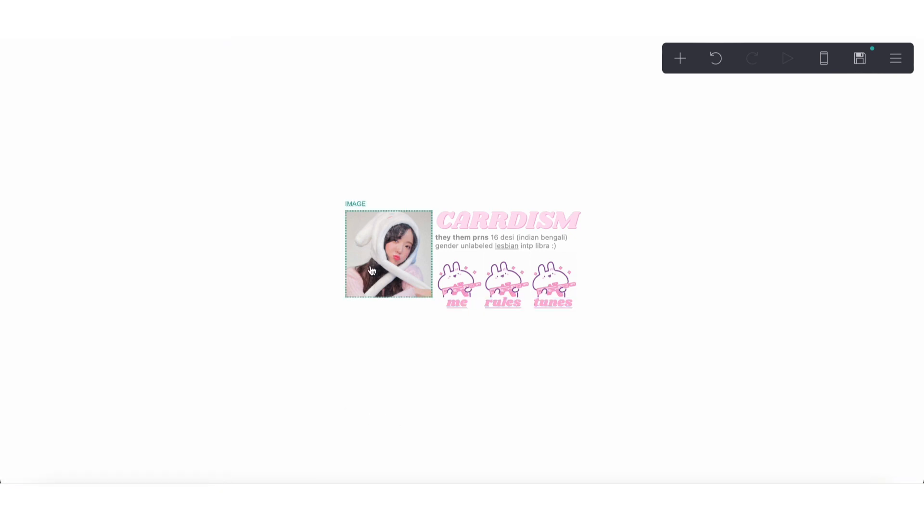
Increase the profile photo's height until its lower edge lines up with the link labels
click(389, 254)
click(56, 49)
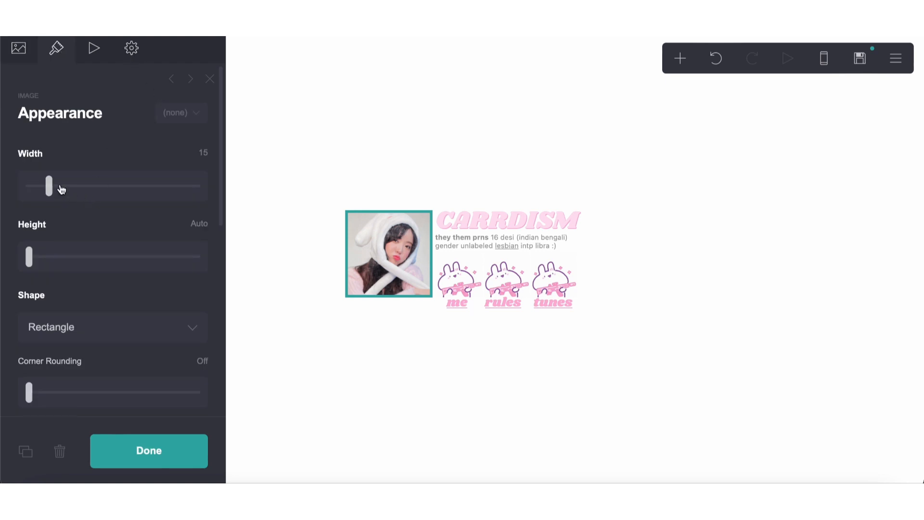
drag(30, 257, 58, 261)
click(381, 390)
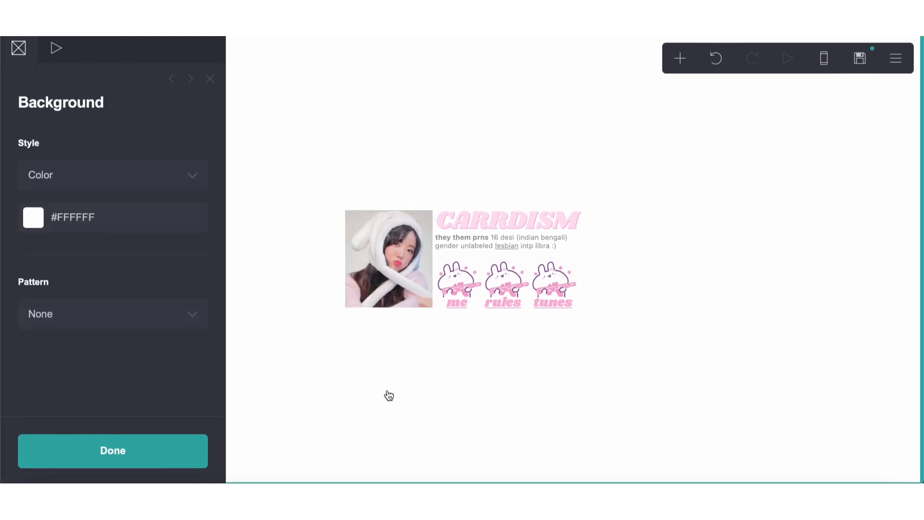
click(389, 395)
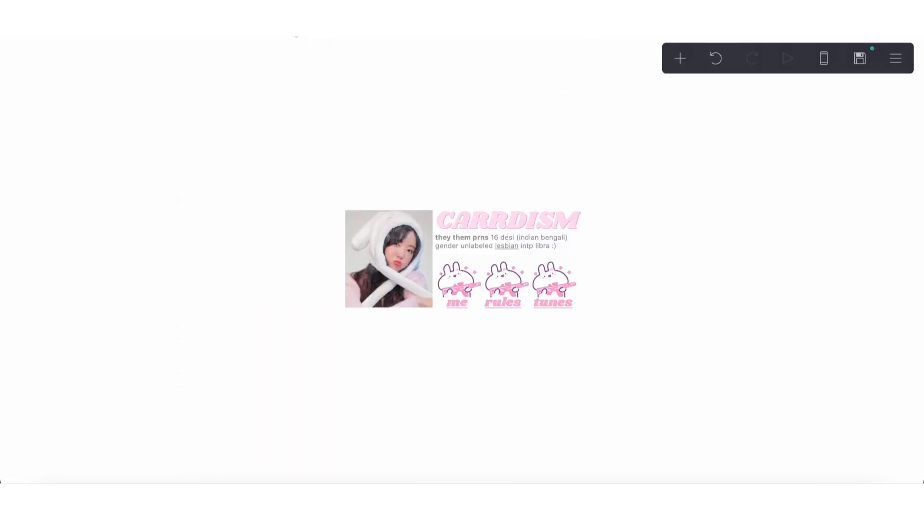
Add a control below the profile content and make it a Header Marker
click(435, 374)
click(681, 58)
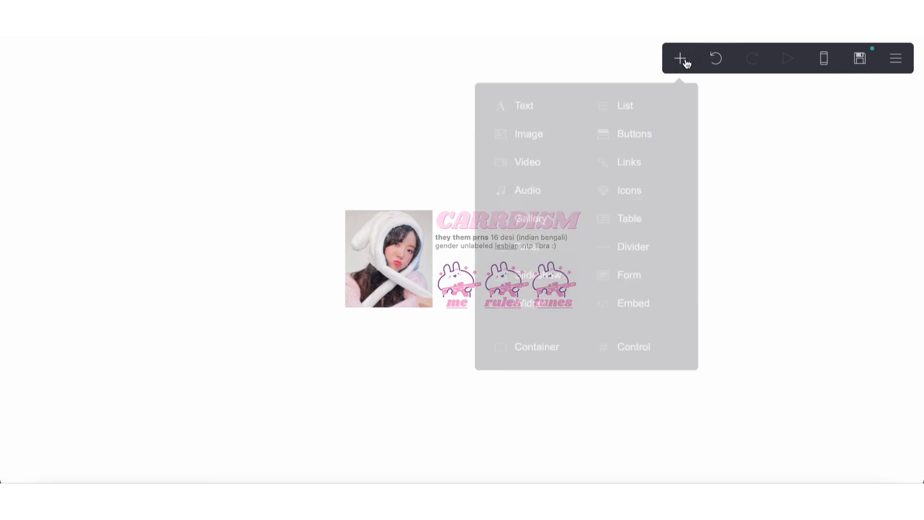
click(641, 348)
click(120, 173)
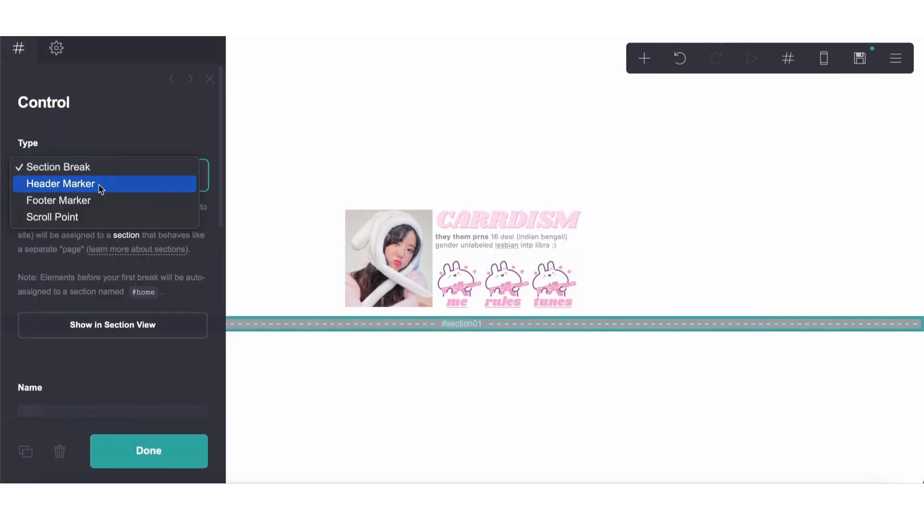
click(103, 185)
Duplicate the header marker, change the copy to a Section Break and name it home
click(27, 450)
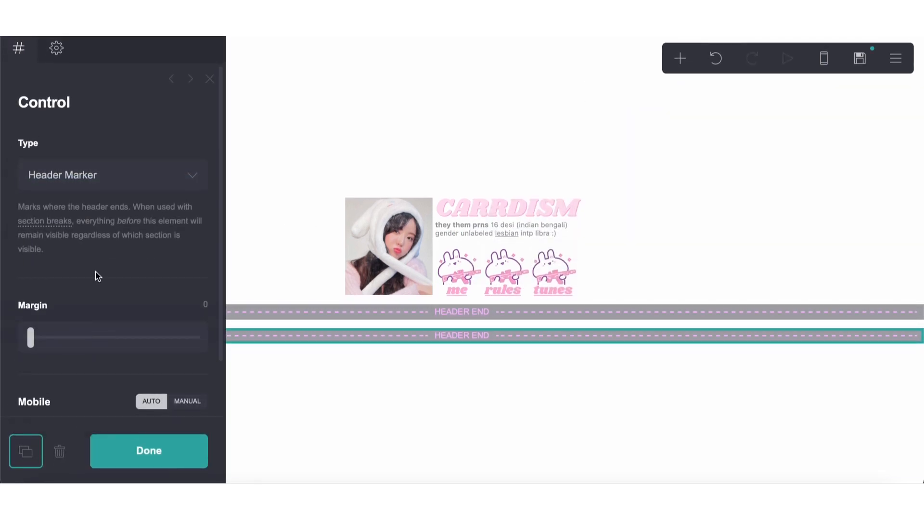
click(92, 176)
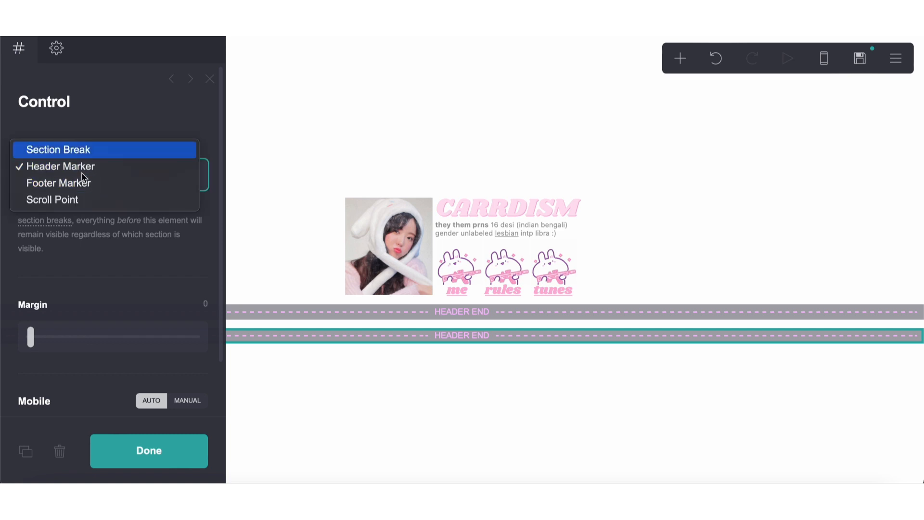
click(79, 147)
scroll(128, 361, down, 2)
drag(118, 348, 25, 349)
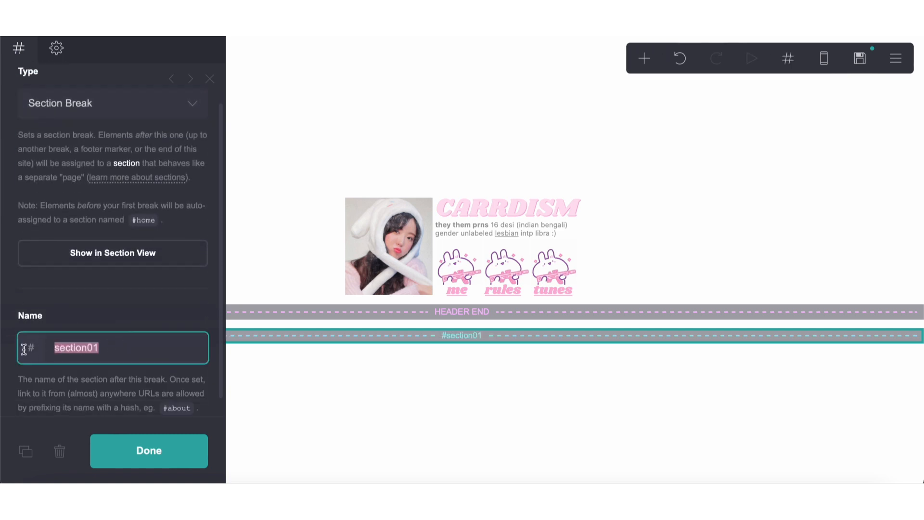
text(home)
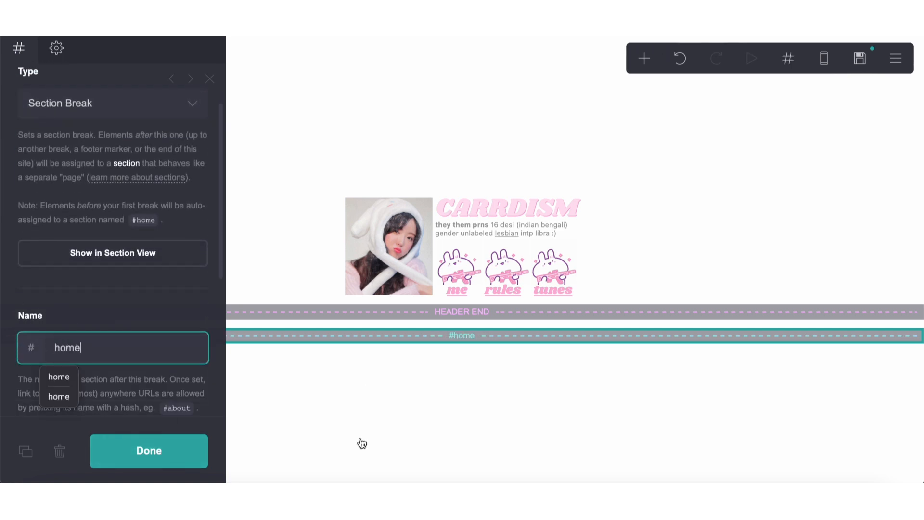
Create three more section breaks by duplicating the home break and name them one, two and three
click(28, 465)
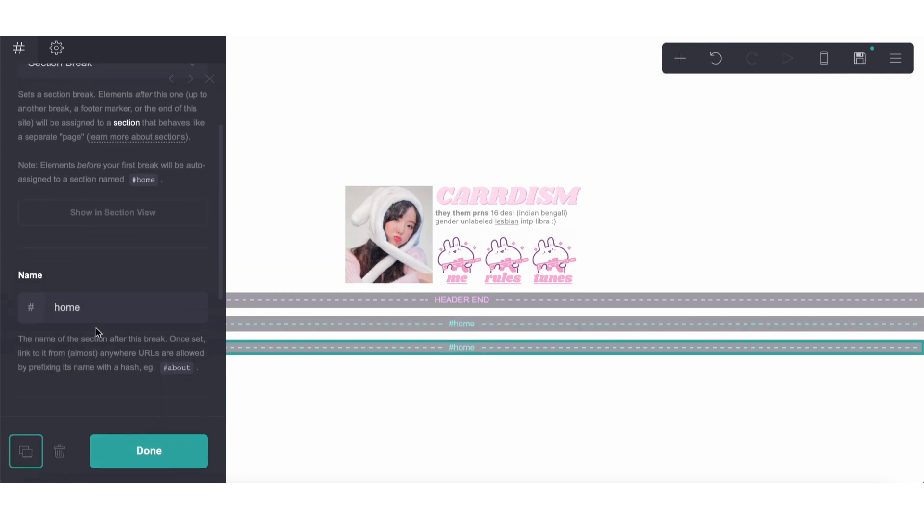
drag(96, 310, 1, 303)
text(oe)
click(26, 451)
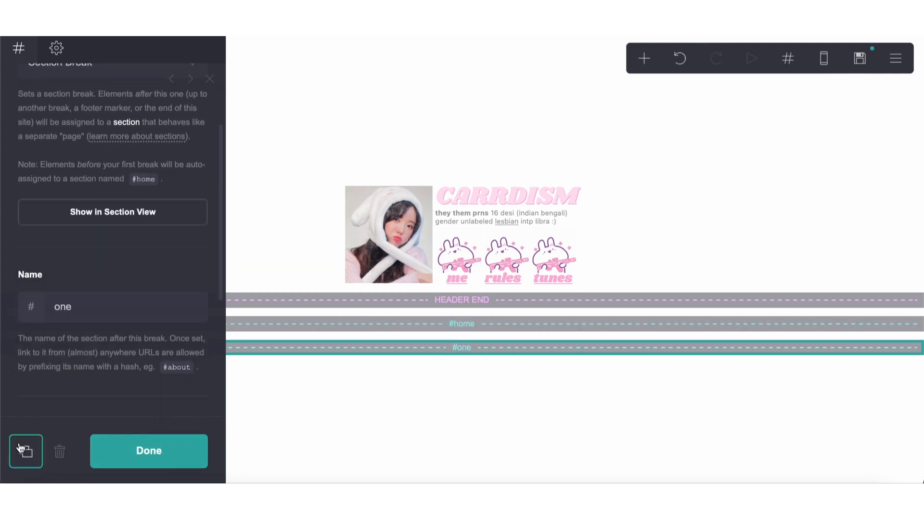
drag(97, 310, 19, 306)
text(two)
click(16, 448)
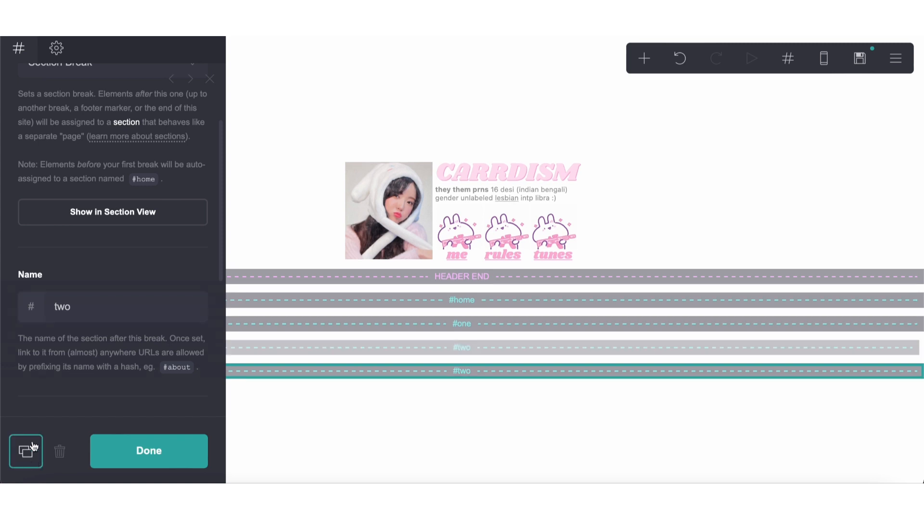
drag(99, 309, 19, 306)
text(three)
click(409, 387)
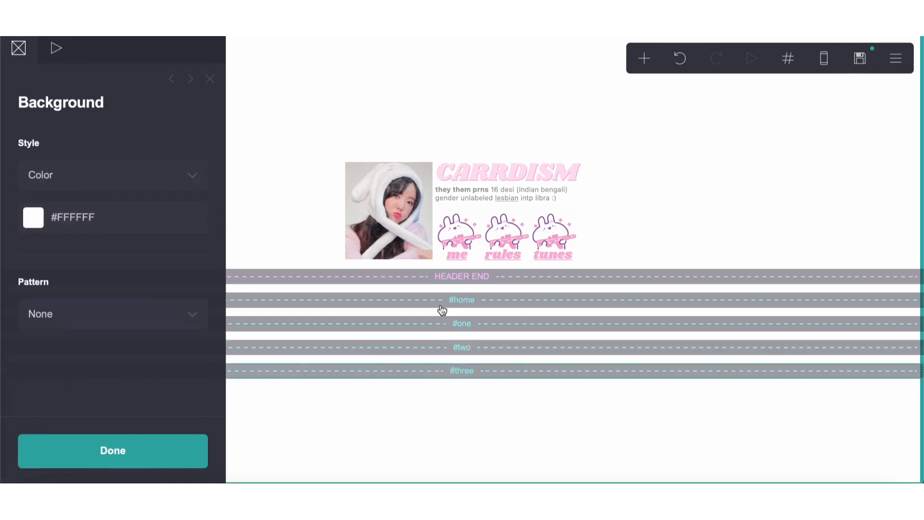
Duplicate the description text and move the copy under the #one section break
click(481, 193)
click(25, 451)
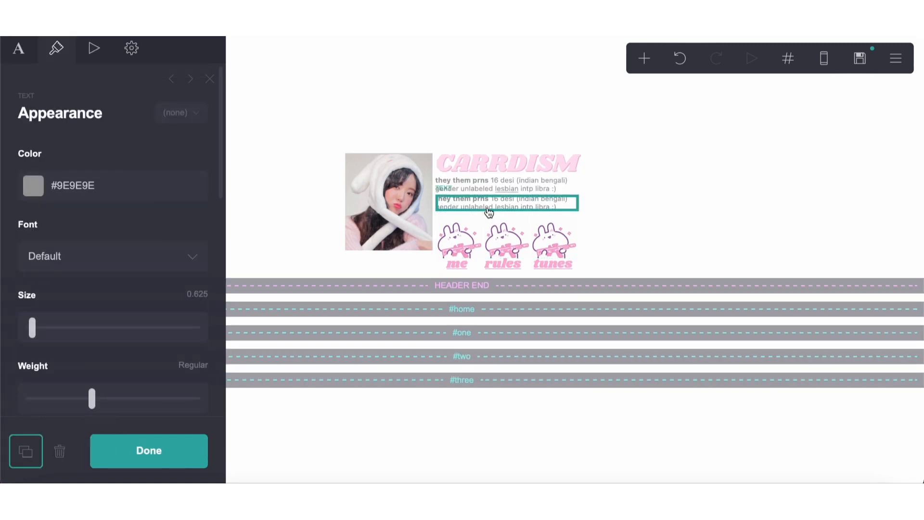
drag(489, 209, 475, 340)
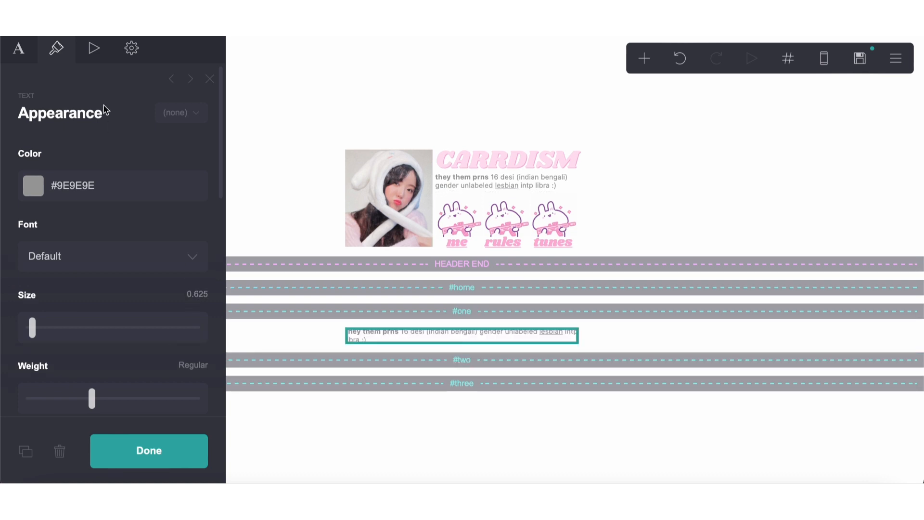
Replace the copied text with a bold "interests" heading followed by repeated "info" placeholder words
click(19, 49)
drag(164, 200, 27, 149)
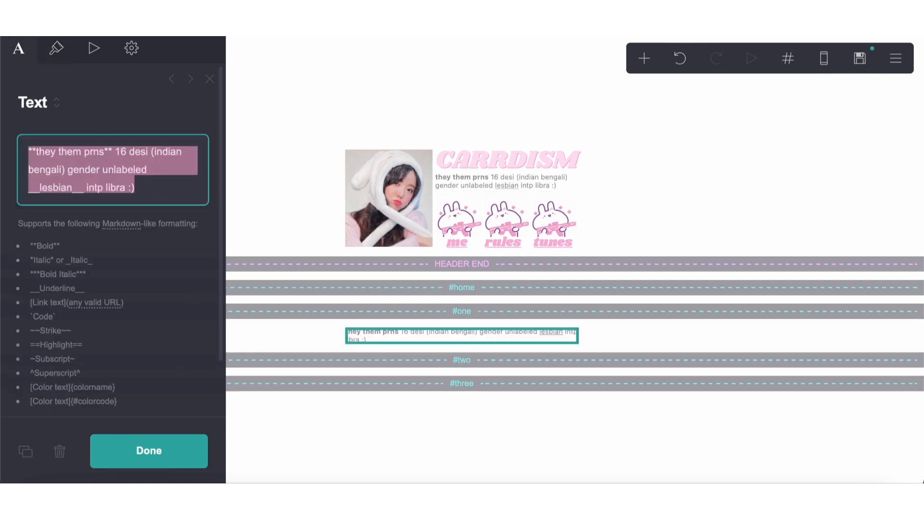
text(**interests** inf)
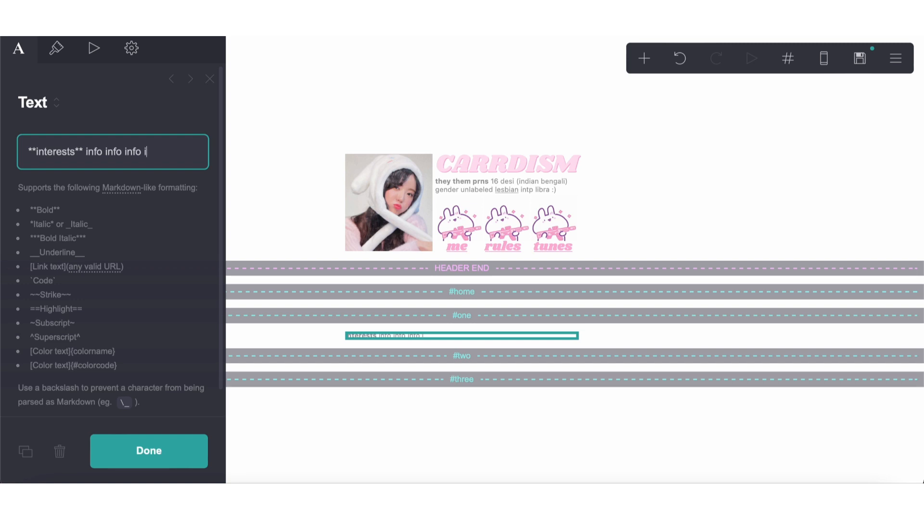
text(o info info info info info)
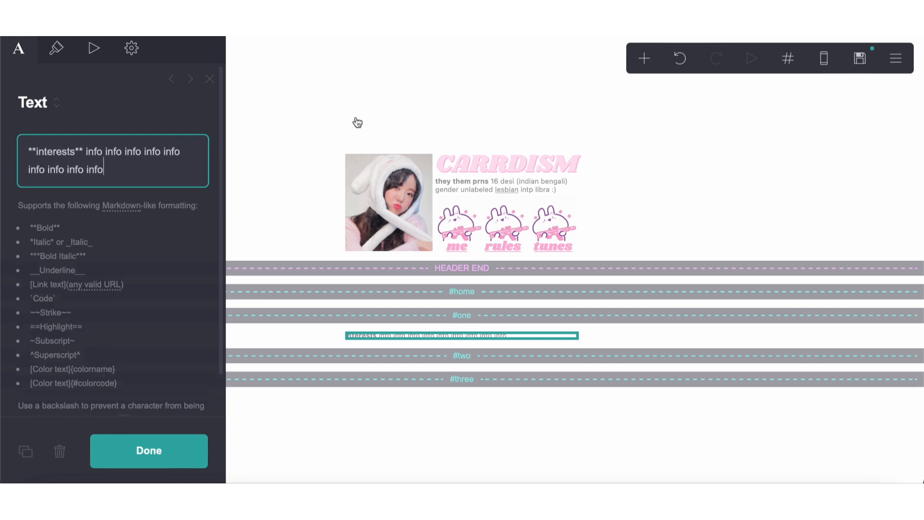
click(358, 405)
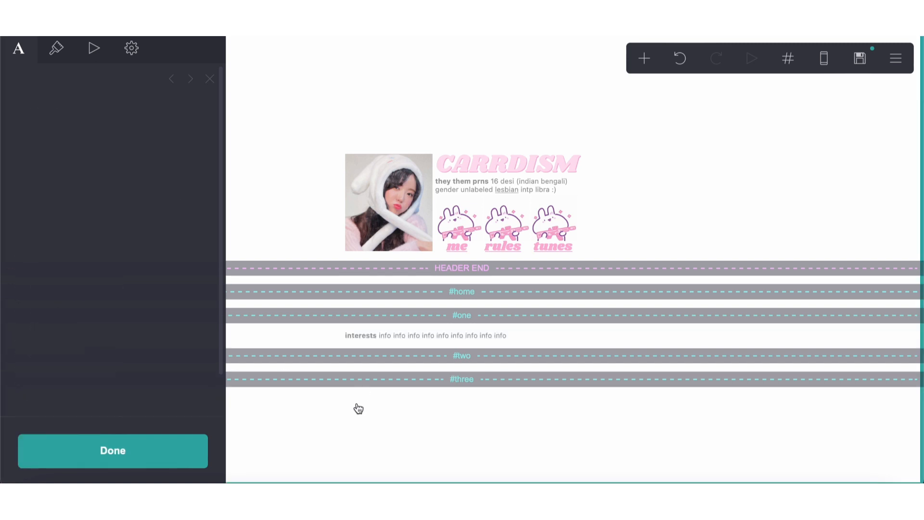
click(359, 405)
click(377, 329)
click(645, 58)
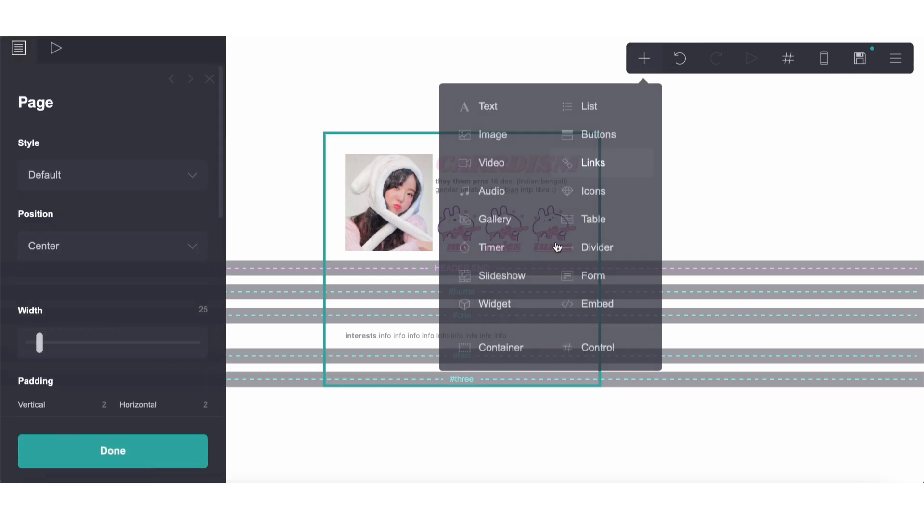
click(512, 355)
drag(431, 368, 431, 290)
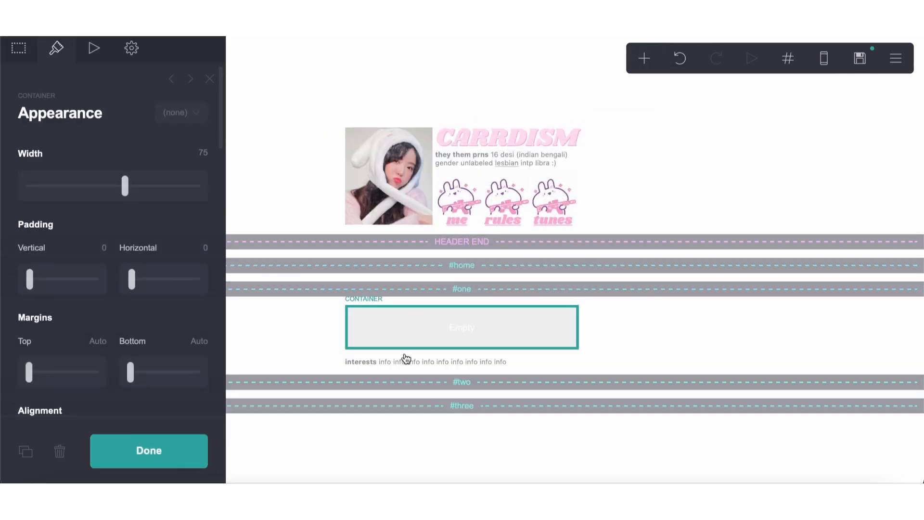
drag(406, 359, 402, 341)
click(367, 371)
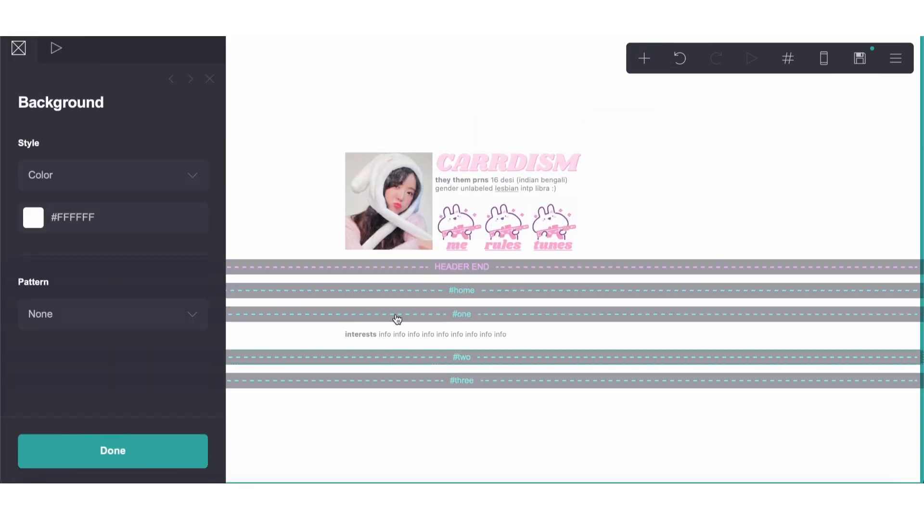
click(680, 60)
click(433, 342)
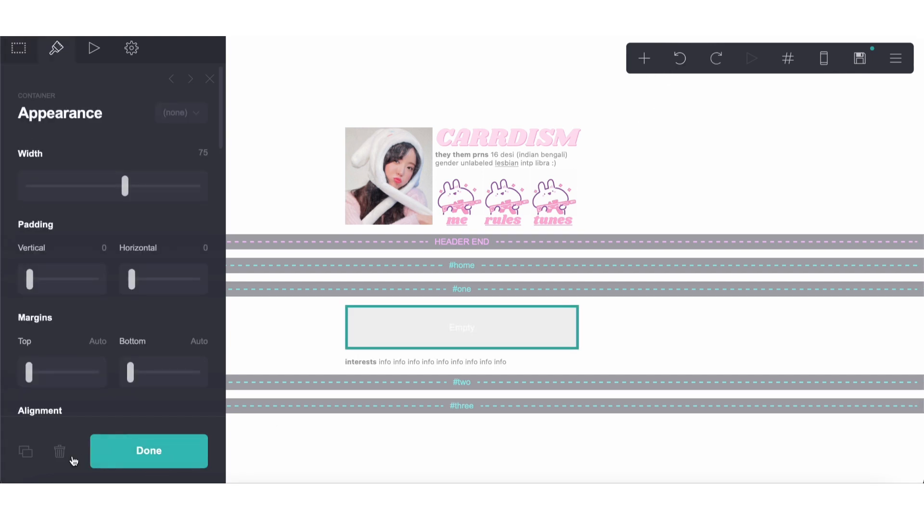
click(60, 453)
Extend the interests paragraph to about three lines by copying and pasting its "info" placeholder words repeatedly
click(406, 336)
click(127, 177)
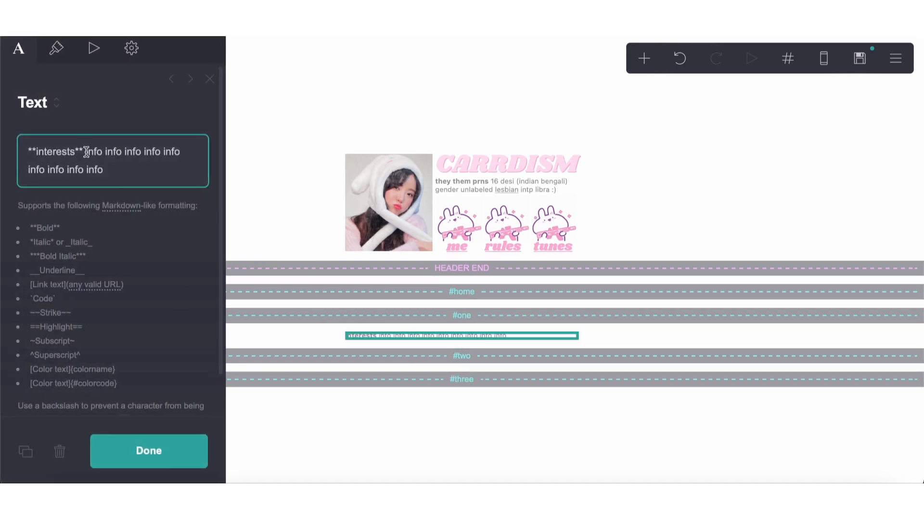
drag(87, 152, 118, 175)
key(super+c)
click(118, 174)
key(super+v)
key(super+v)
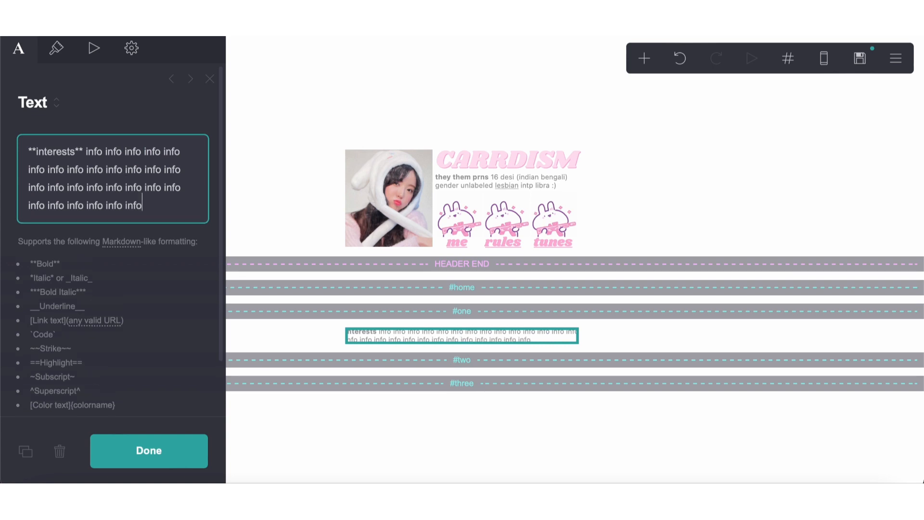
key(super+v)
key(Return)
key(Return)
text(**n)
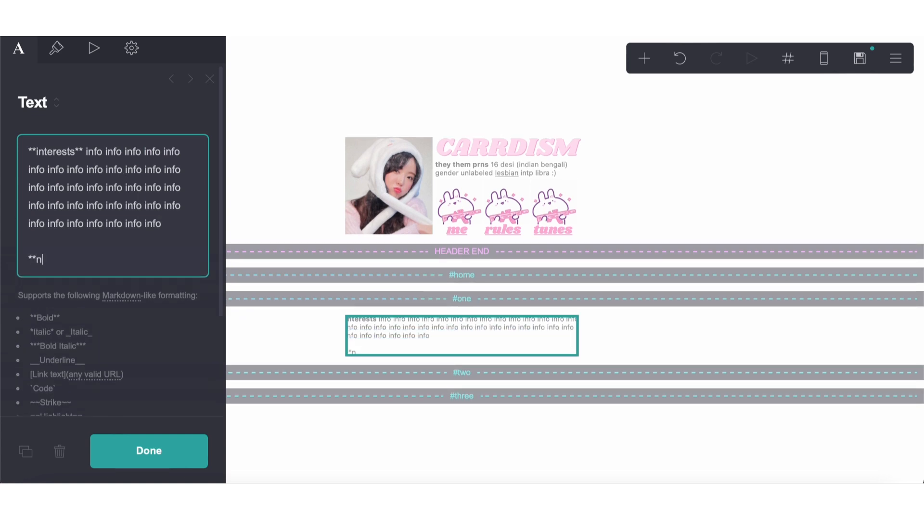
text(otes**)
key(super+v)
key(super+v)
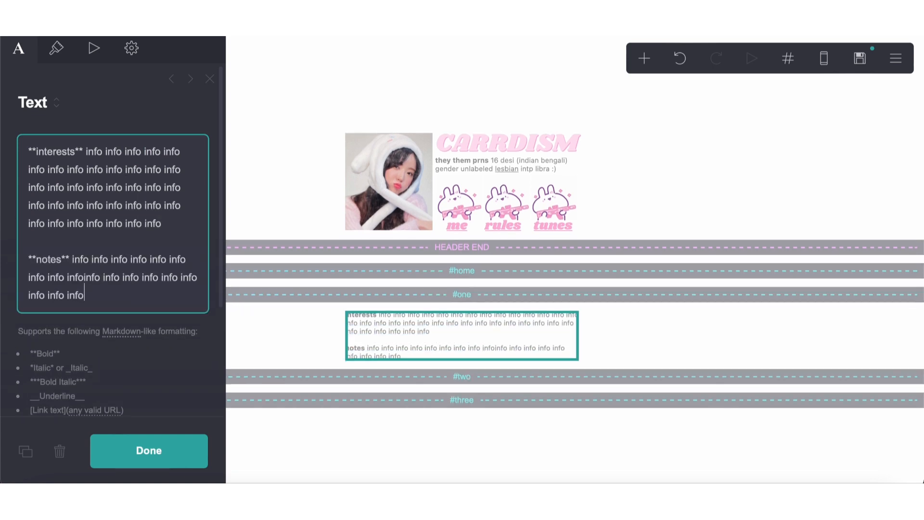
click(85, 277)
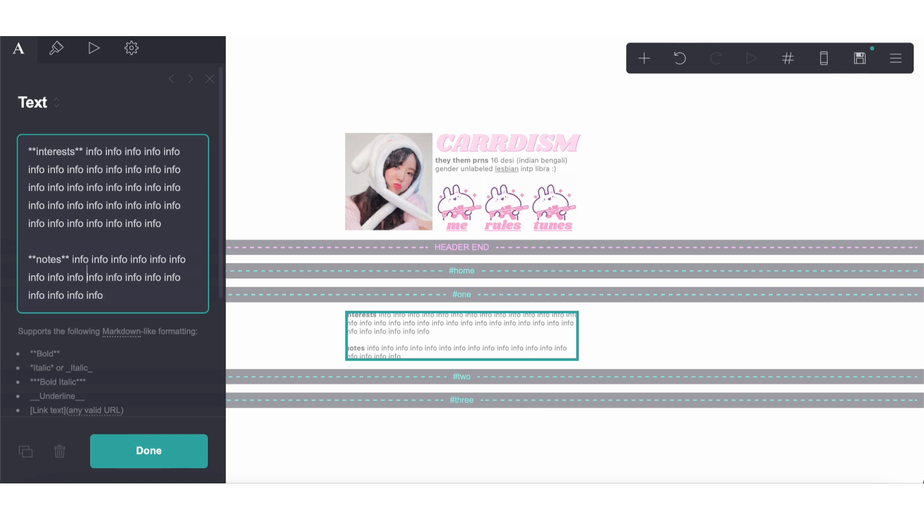
click(32, 242)
key(BackSpace)
key(Return)
drag(158, 302, 26, 260)
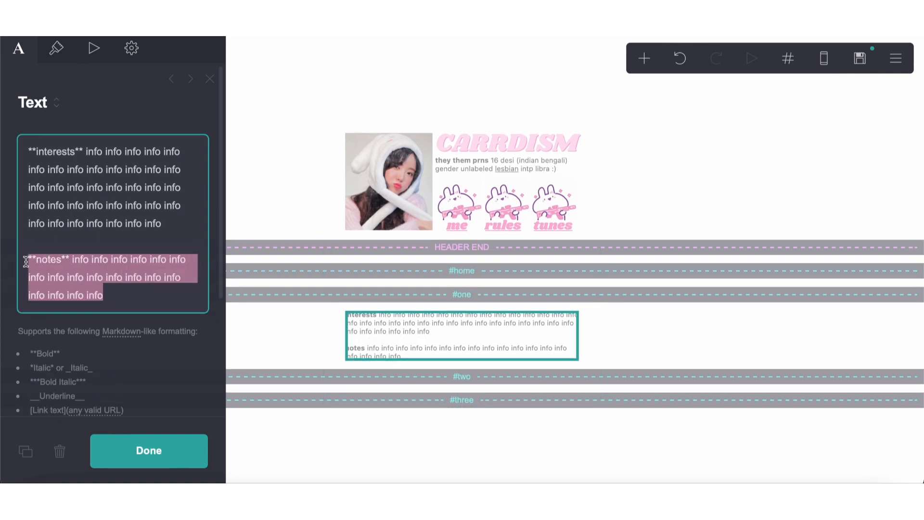
key(BackSpace)
key(BackSpace)
Move the notes paragraph into its own text element below the interests text and slightly widen its margins
click(27, 433)
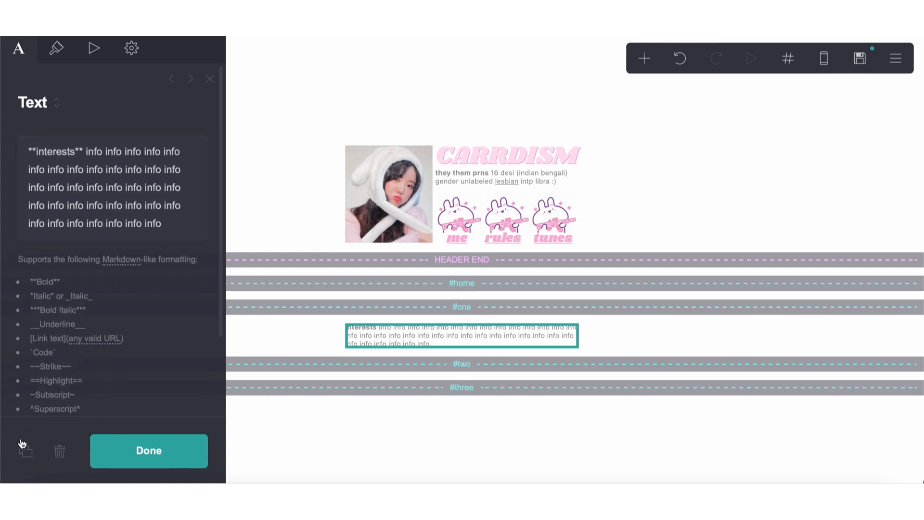
click(23, 446)
key(ctrl+a)
key(ctrl+v)
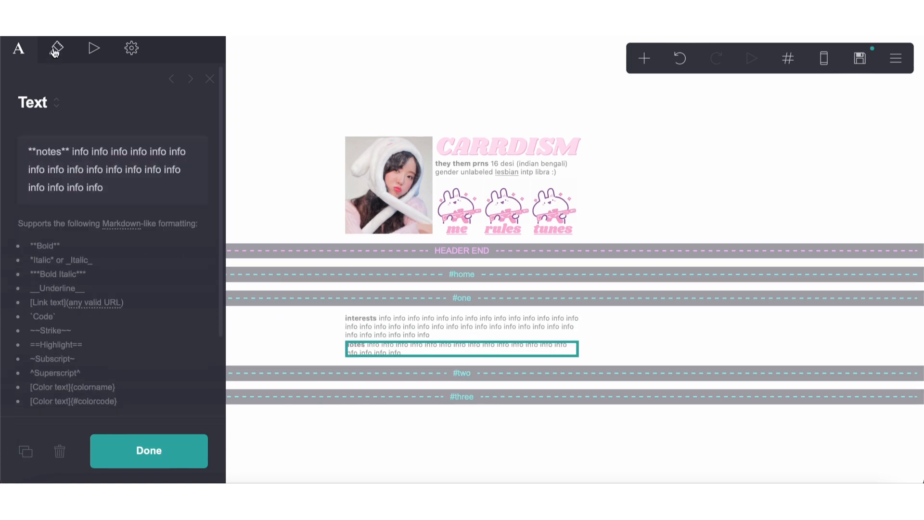
click(56, 48)
scroll(57, 245, down, 5)
scroll(57, 245, down, 3)
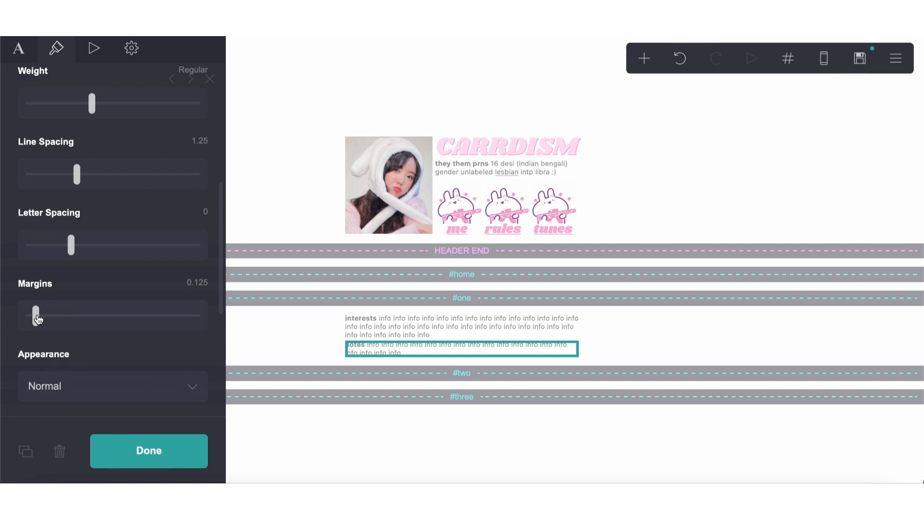
click(331, 409)
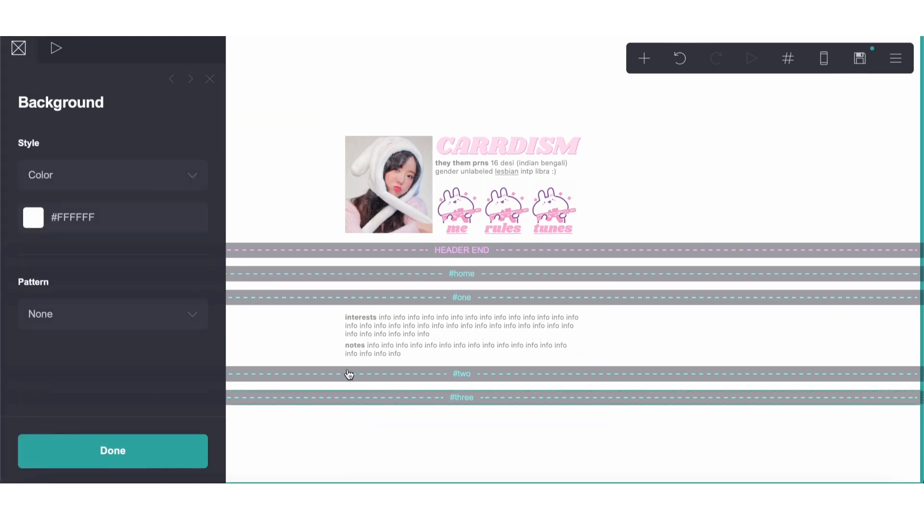
Duplicate the interests text, move the copy under the #two section break and change its bold heading to "before you follow"
click(341, 335)
click(27, 451)
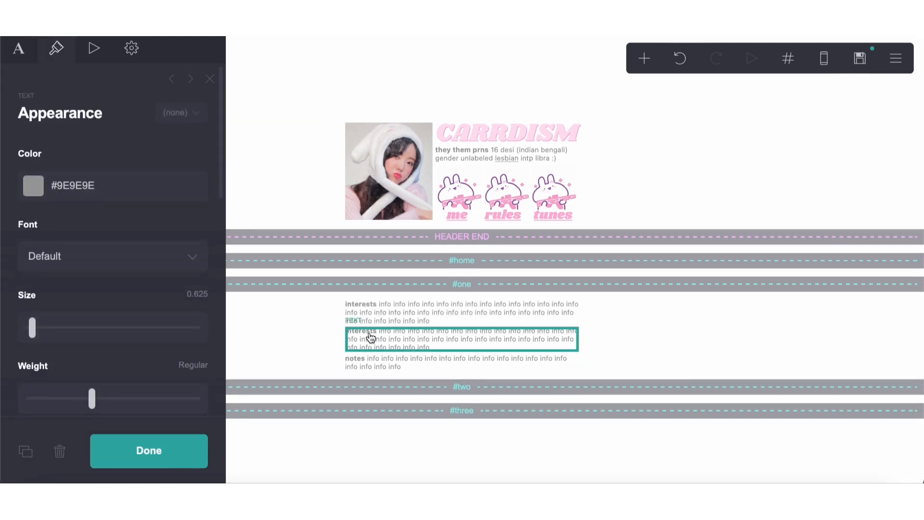
drag(371, 334, 407, 405)
click(21, 57)
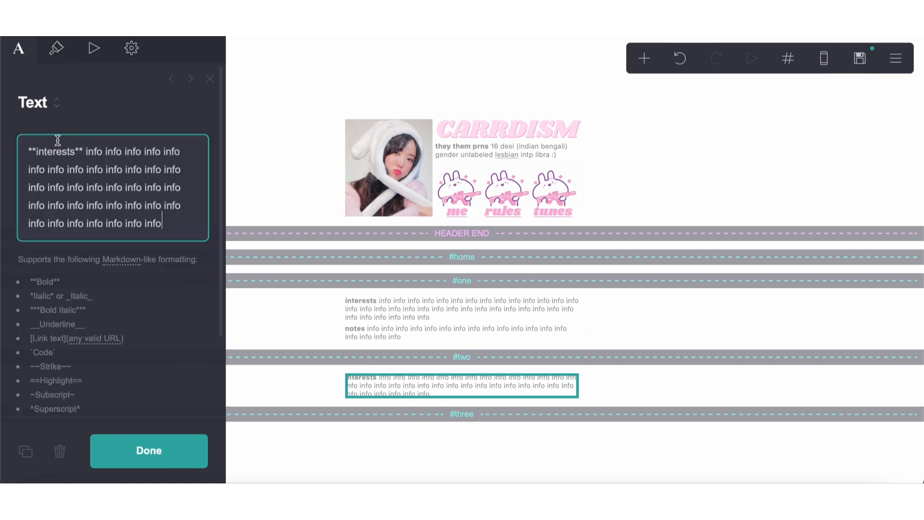
double_click(54, 151)
text(before yo)
text(u follow)
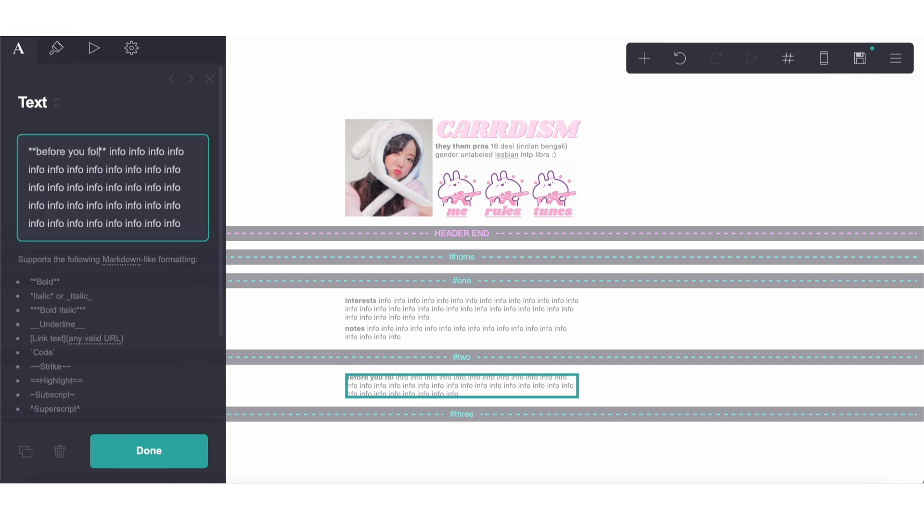
Duplicate the notes text, place the copy below "before you follow" and change its bold heading to "dont follow if"
click(385, 335)
click(24, 464)
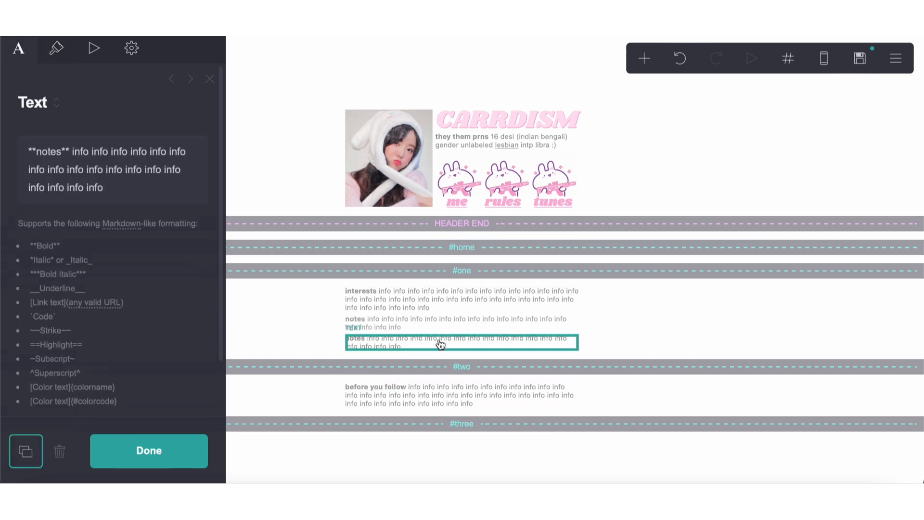
click(407, 402)
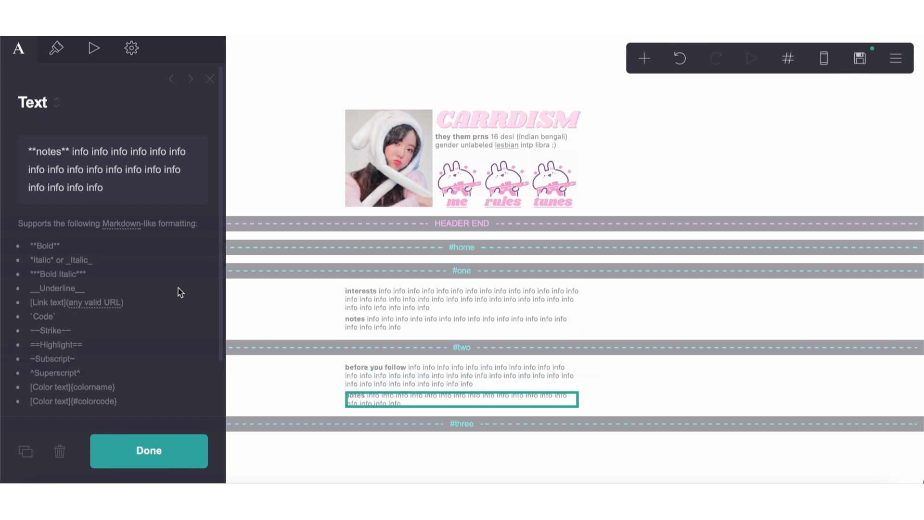
double_click(53, 152)
text(dont follow if)
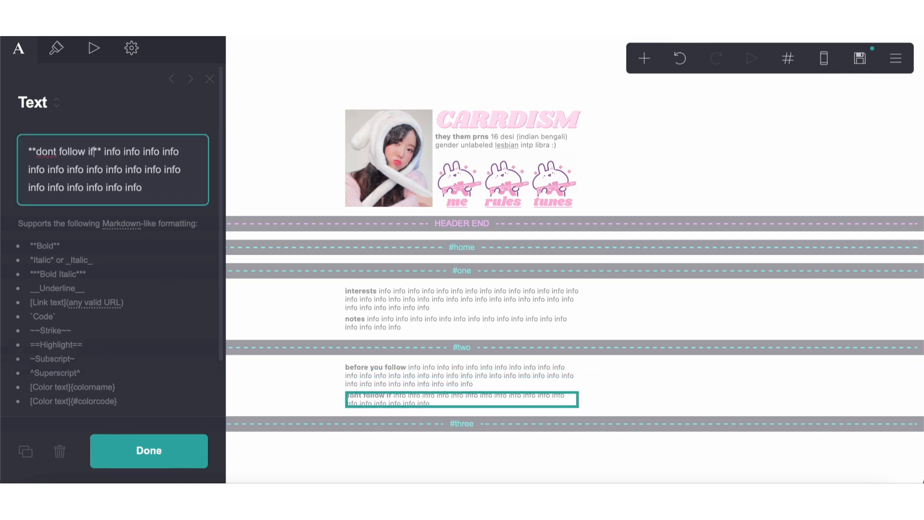
Extend the "dont follow if" paragraph to about three lines by copying and pasting its "info" placeholder words
drag(104, 151, 159, 186)
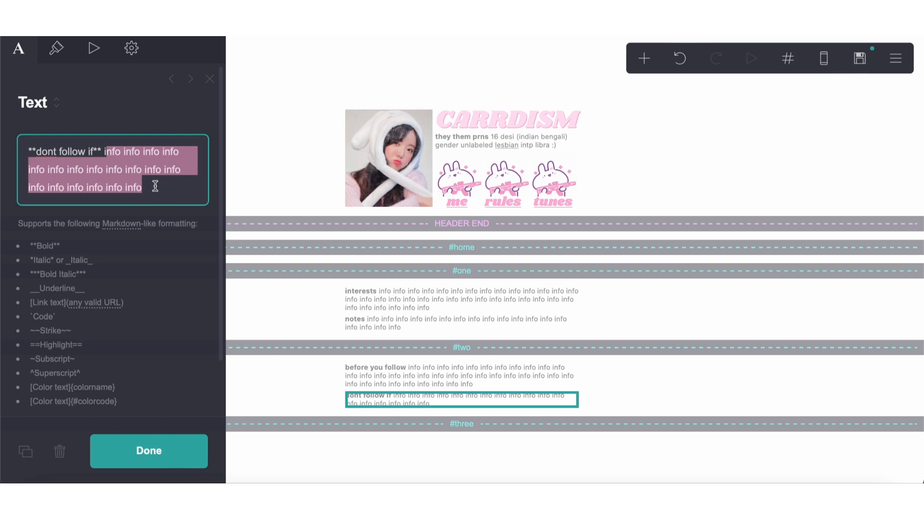
key(super+c)
click(152, 187)
text(i)
key(super+v)
click(446, 457)
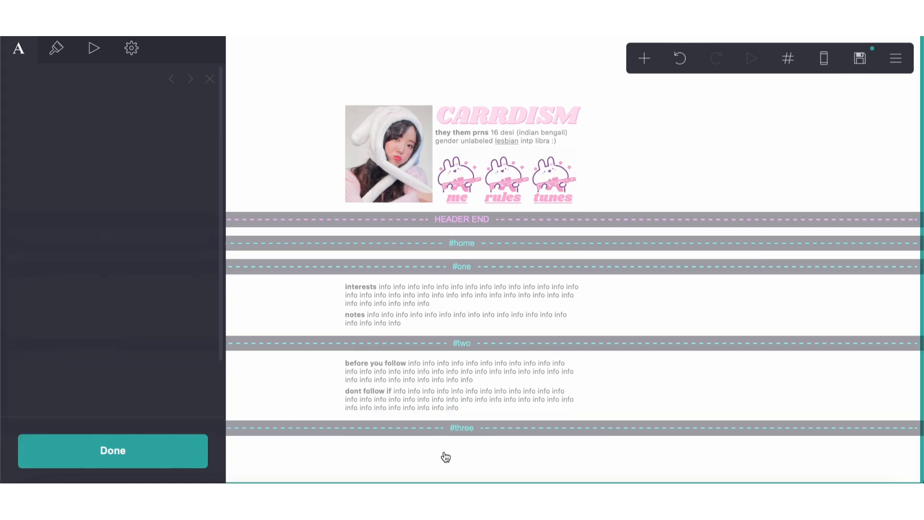
Duplicate the "dont follow if" text, move the copy under the #three section break and change its heading to "tunes"
click(463, 393)
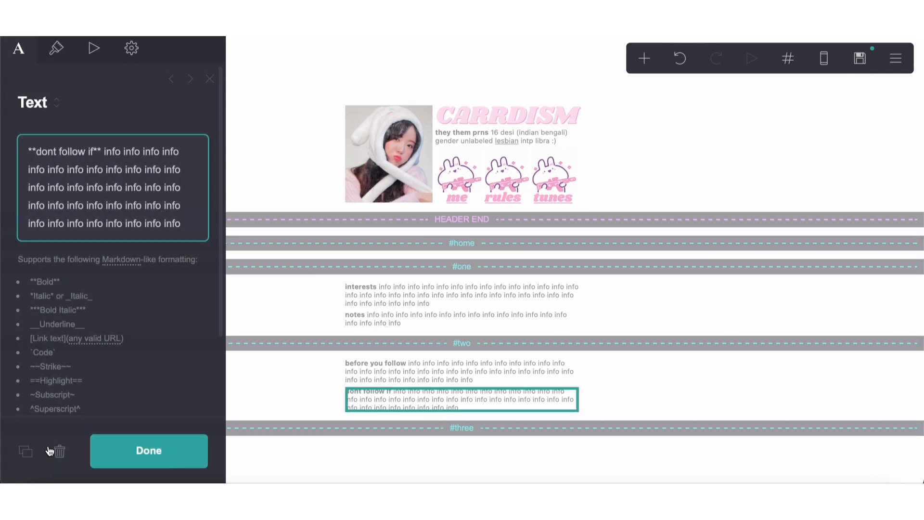
click(26, 451)
drag(361, 408, 383, 453)
drag(94, 153, 37, 152)
text(tunes)
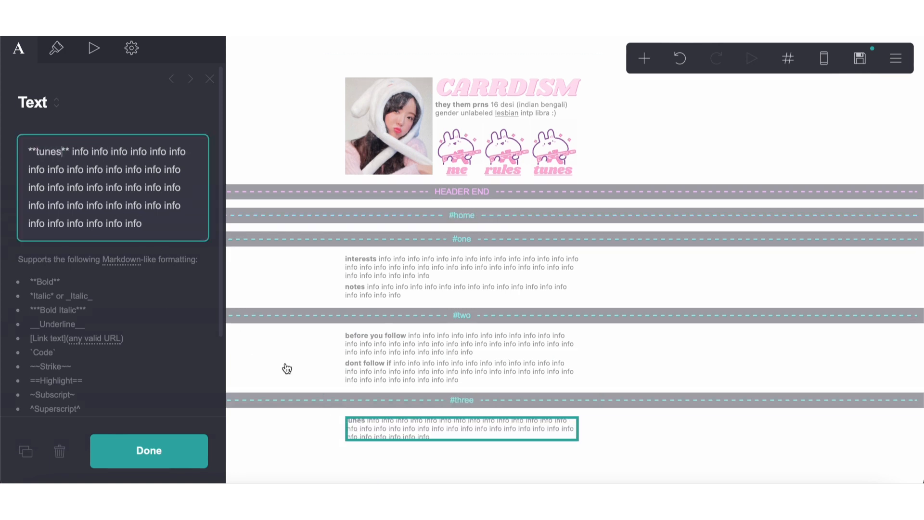
Duplicate the tunes text and change the copy's bold heading to "kpop biases"
click(26, 460)
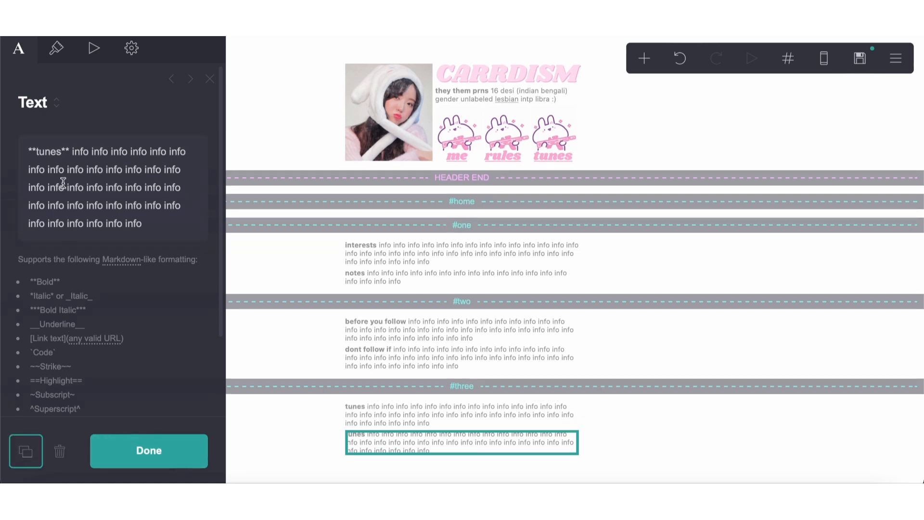
double_click(56, 159)
text(music)
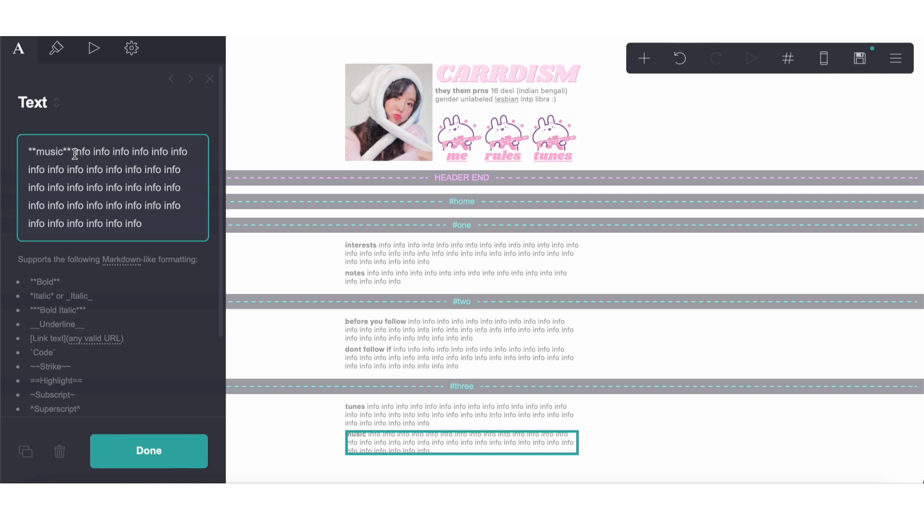
double_click(47, 151)
text(biases)
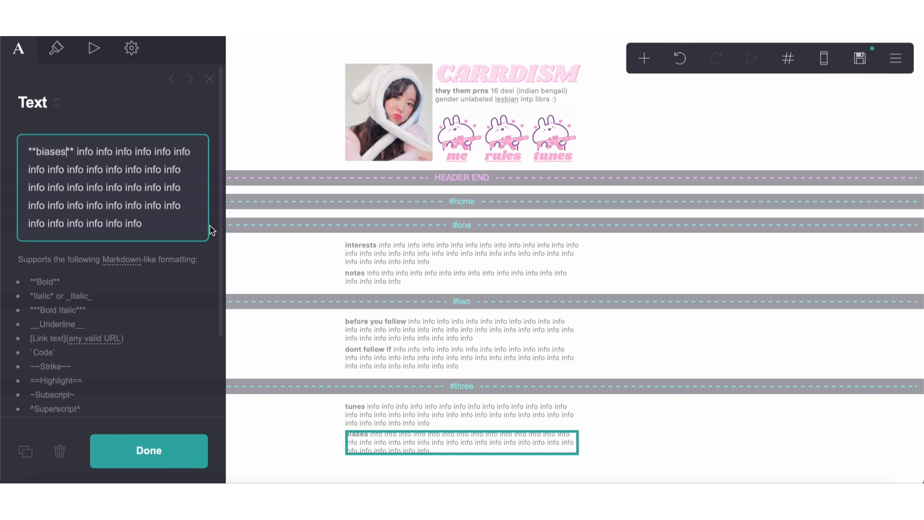
click(37, 152)
text(kpop)
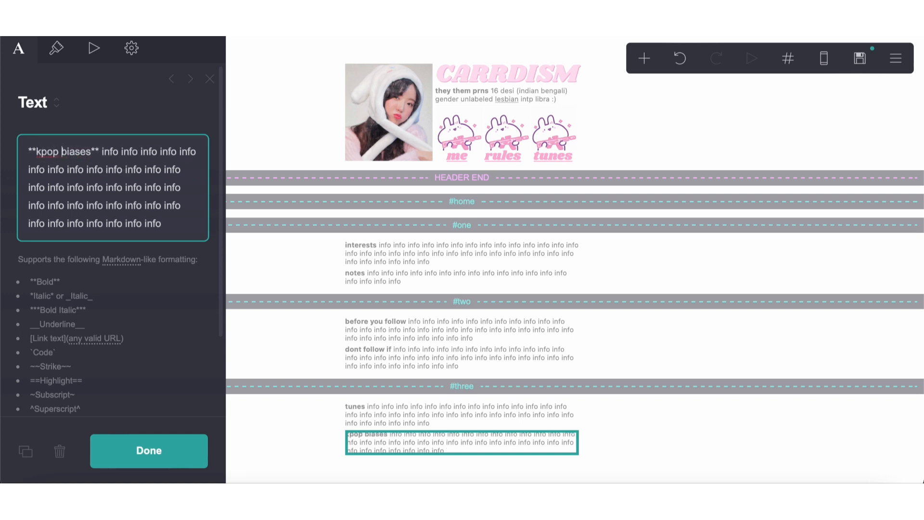
Duplicate the "kpop biases" text and change the copy's bold heading to "media"
click(25, 451)
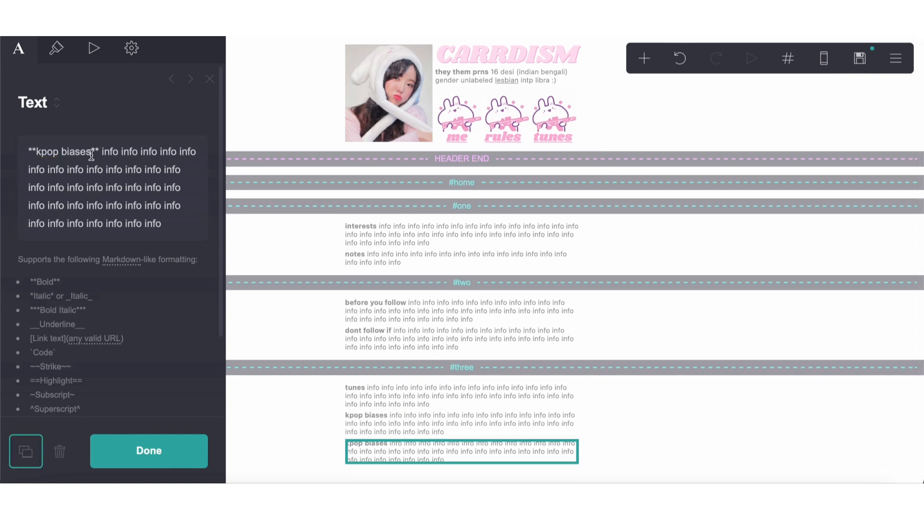
drag(92, 153, 41, 152)
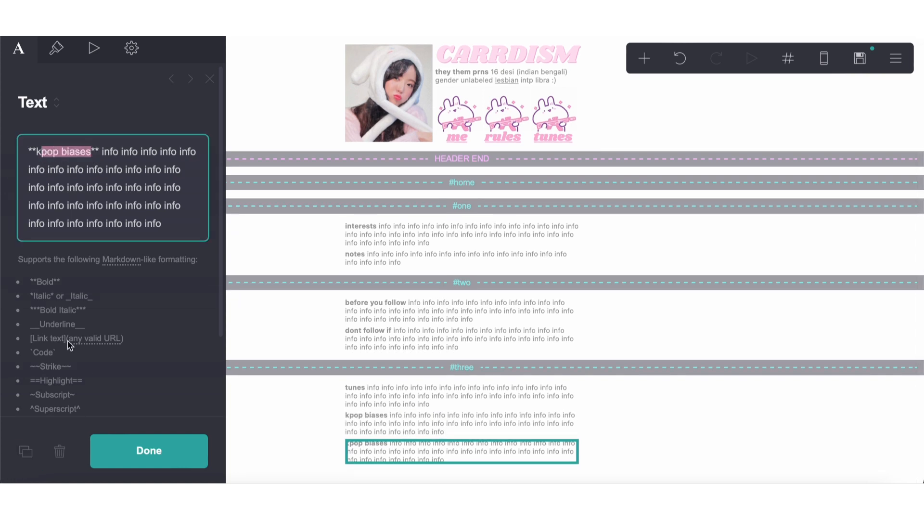
key(BackSpace)
key(BackSpace)
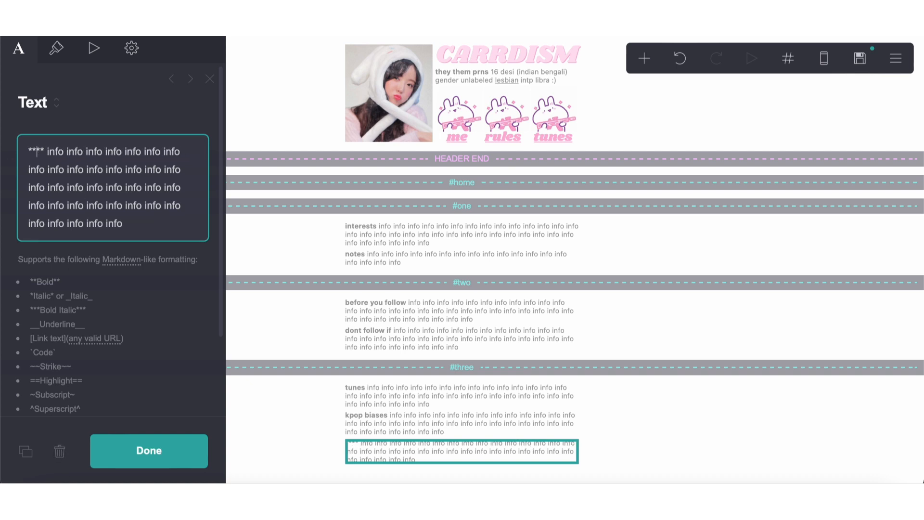
text(n)
key(BackSpace)
text(media)
click(252, 65)
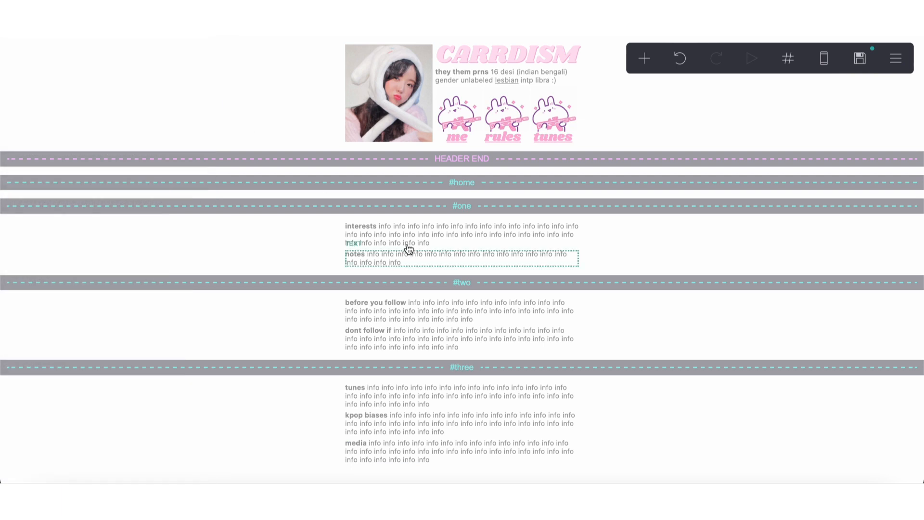
Set the page's On Section Change animation to Blur In
click(897, 72)
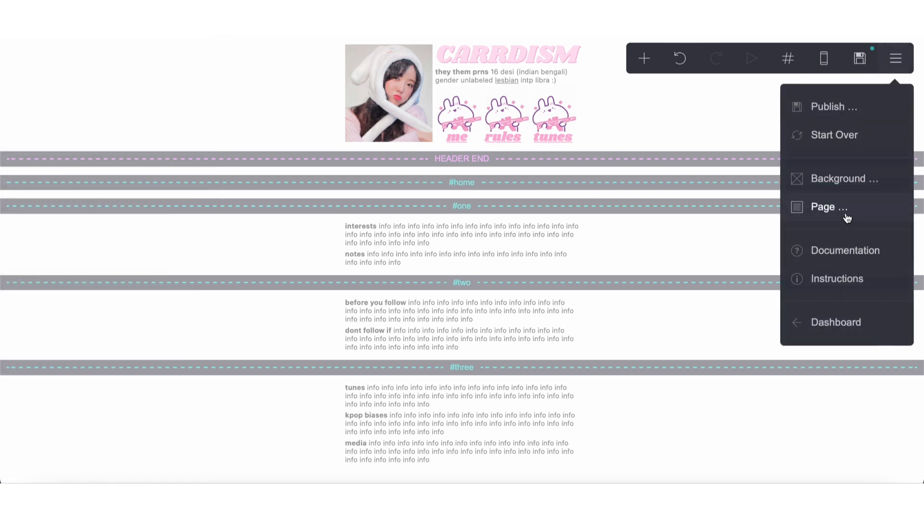
click(792, 209)
click(54, 59)
click(72, 225)
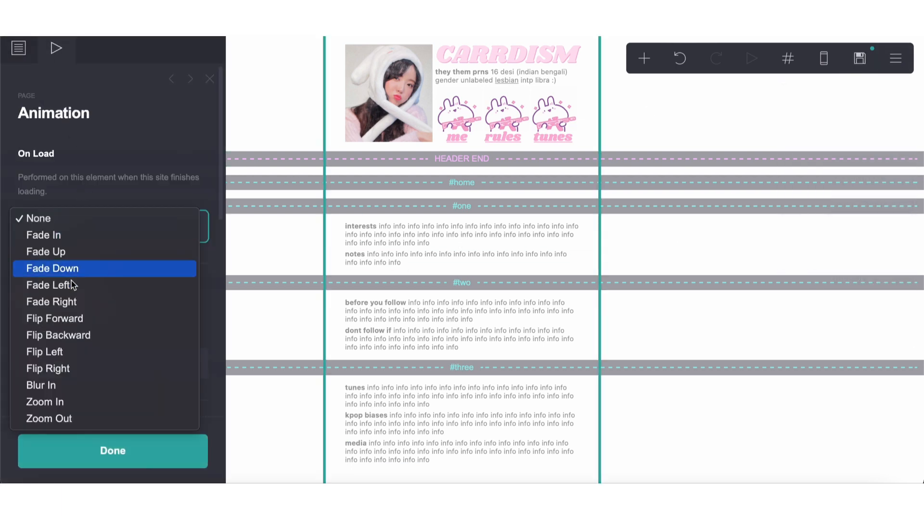
click(45, 384)
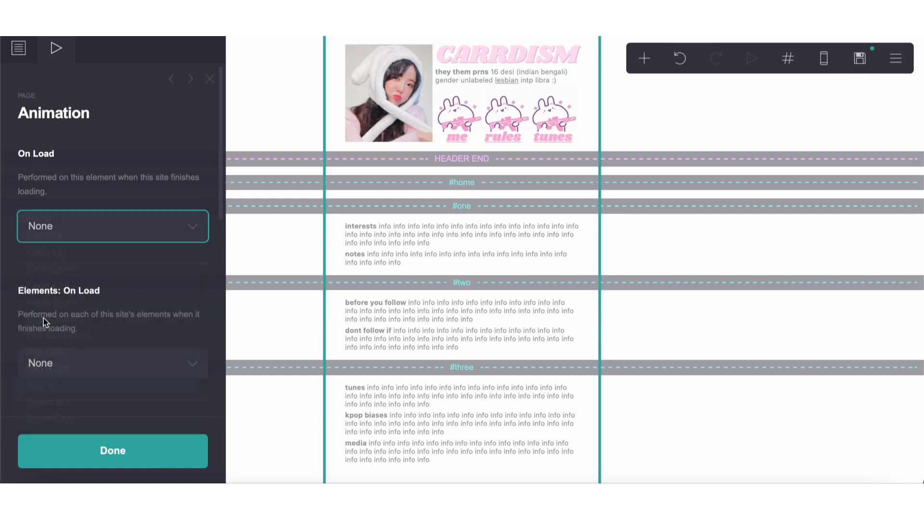
scroll(48, 311, down, 3)
scroll(48, 312, down, 6)
click(53, 324)
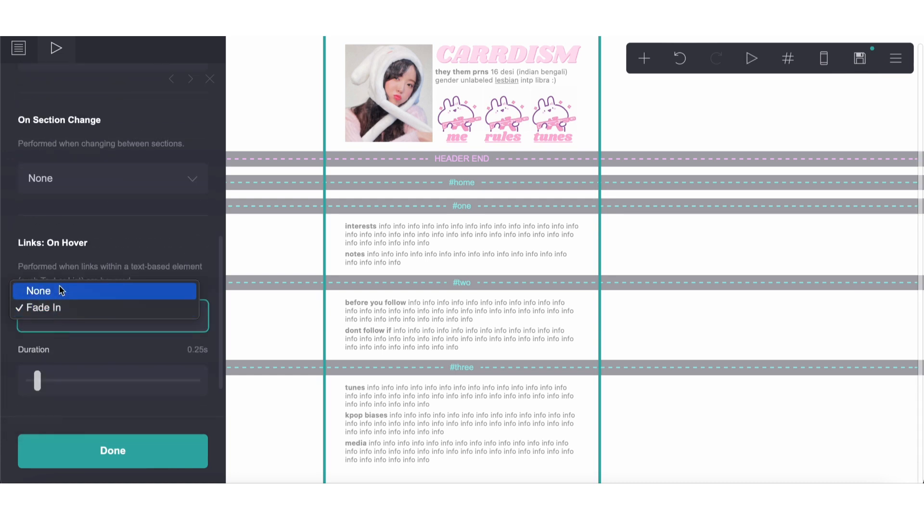
click(74, 241)
click(72, 175)
click(67, 204)
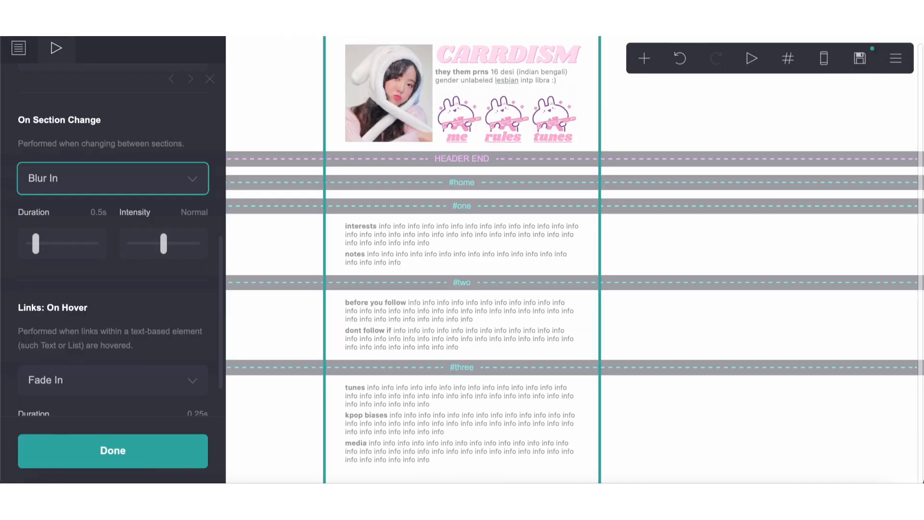
Add a bold "+" link to #home at the end of the media paragraph
click(363, 426)
click(436, 454)
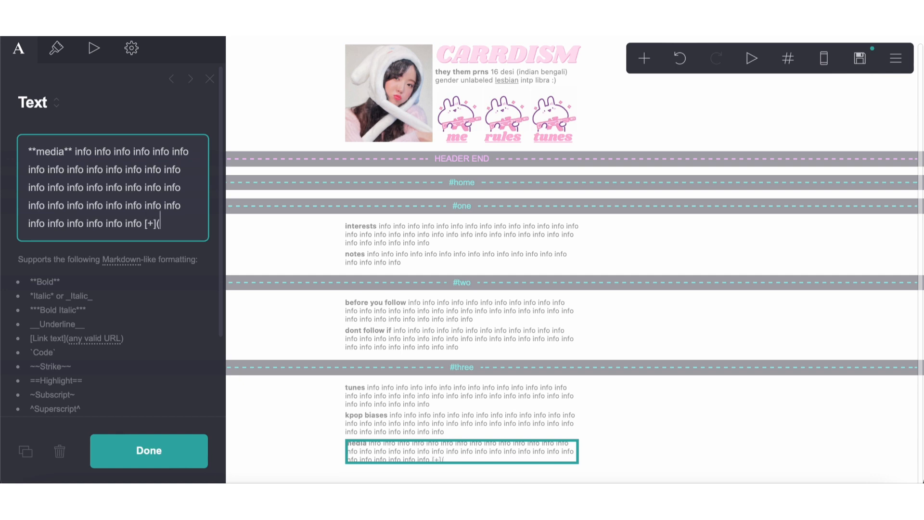
text(home))
text(**)
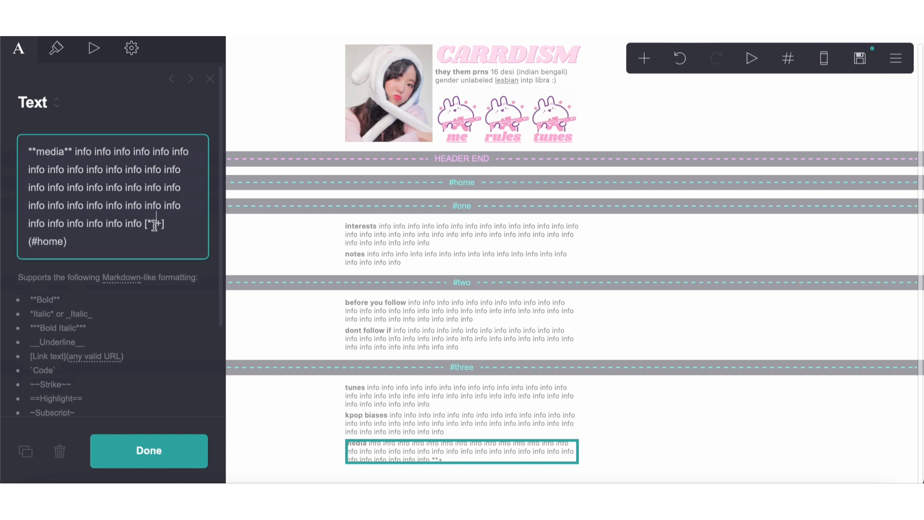
Copy the text color of the header's me, rules and tunes links and use it, #FFB3D8, as their link color
click(508, 145)
click(509, 144)
click(57, 48)
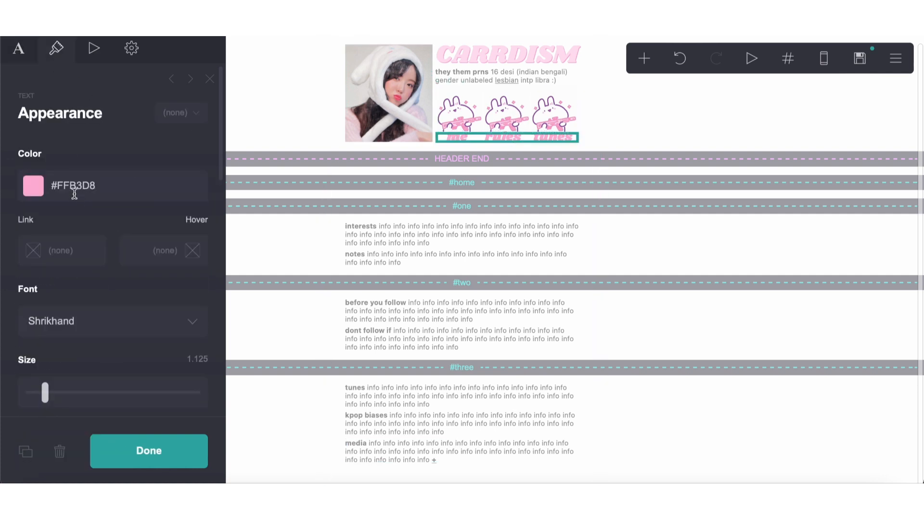
click(73, 191)
triple_click(75, 191)
key(super+c)
click(81, 139)
click(76, 244)
key(super+v)
click(82, 226)
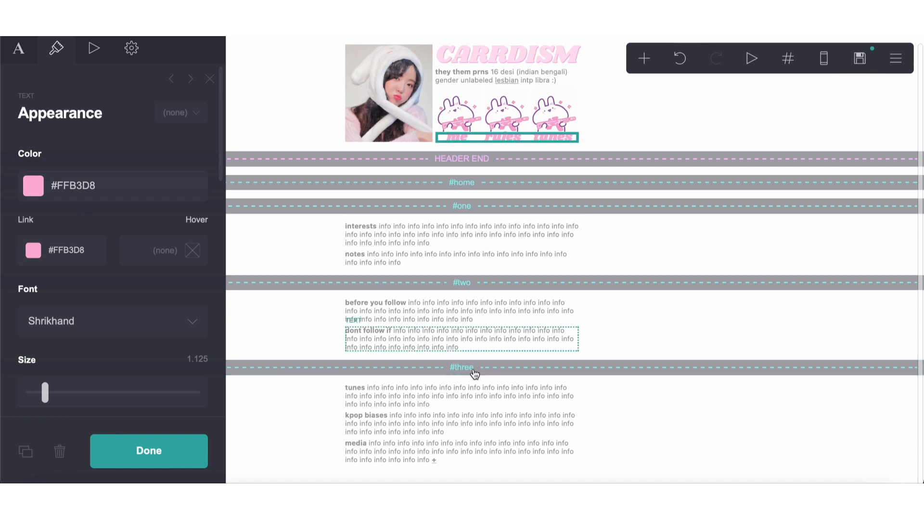
Set the link color of the media text to #FFB3D8 and close its settings
click(427, 452)
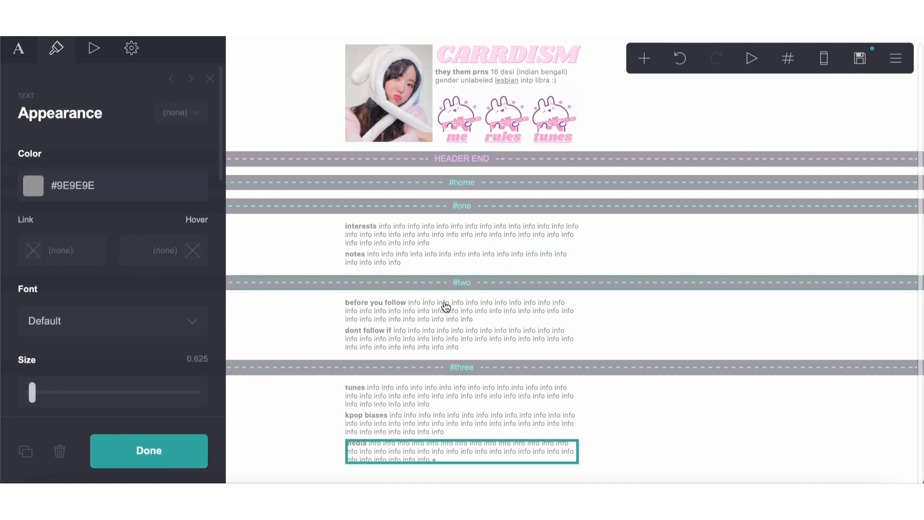
click(68, 255)
key(super+v)
click(135, 211)
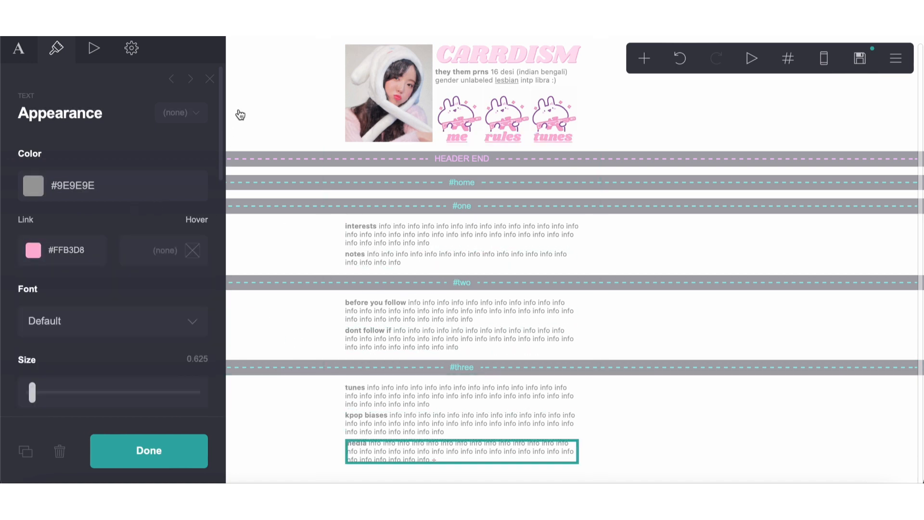
click(210, 78)
Start publishing the site and enter 1 as both its title and its description
click(859, 58)
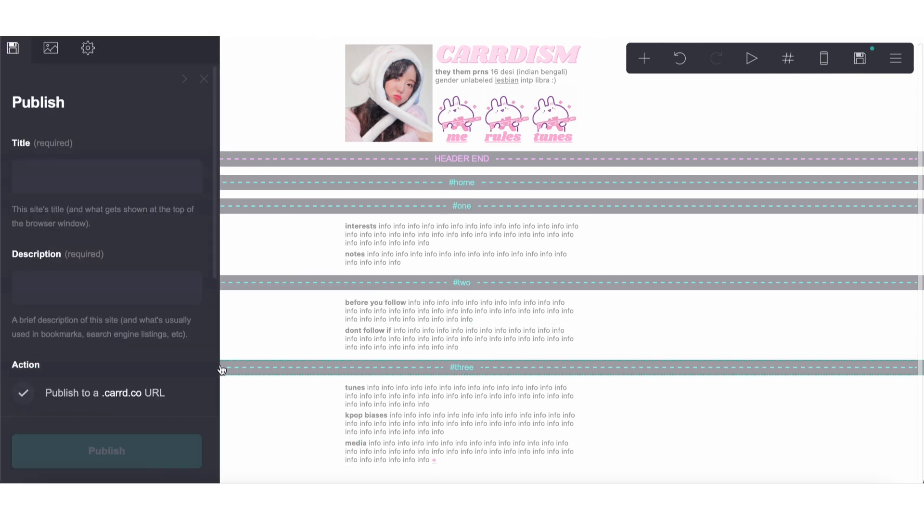
click(138, 179)
text(1)
click(112, 284)
text(1)
scroll(81, 297, down, 5)
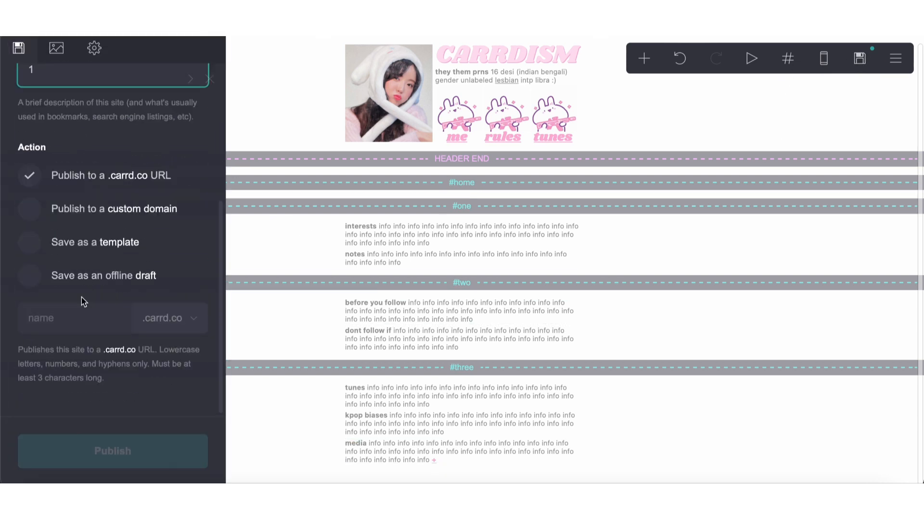
Publish the site to the address tryout on the .crd.co domain and open the published page
click(76, 323)
text(tryout)
click(158, 328)
click(154, 312)
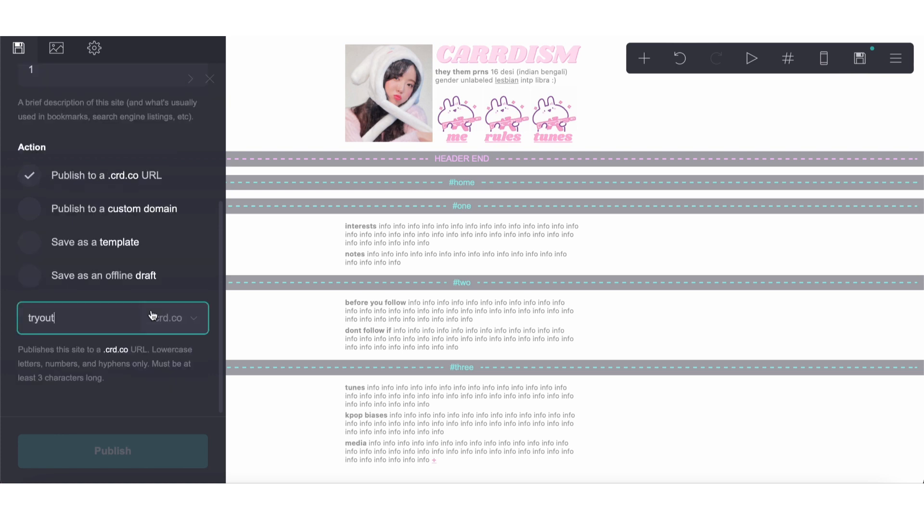
click(133, 445)
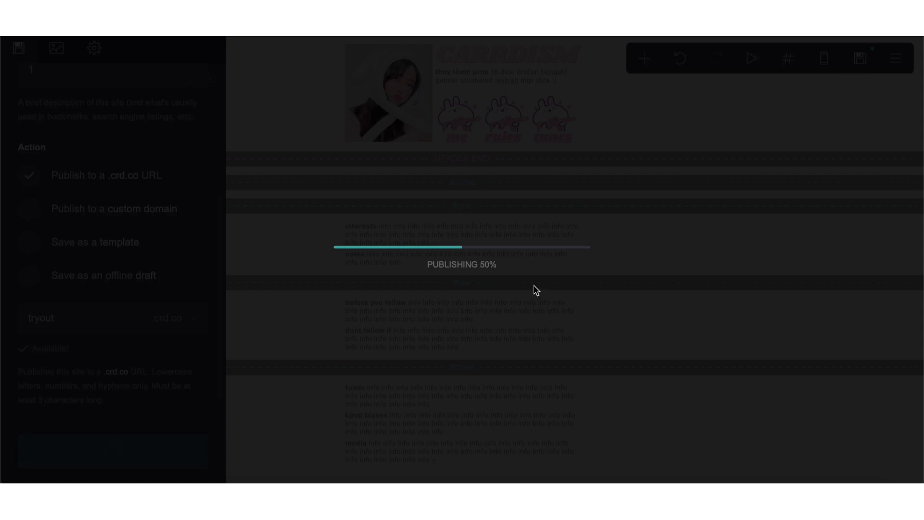
click(531, 258)
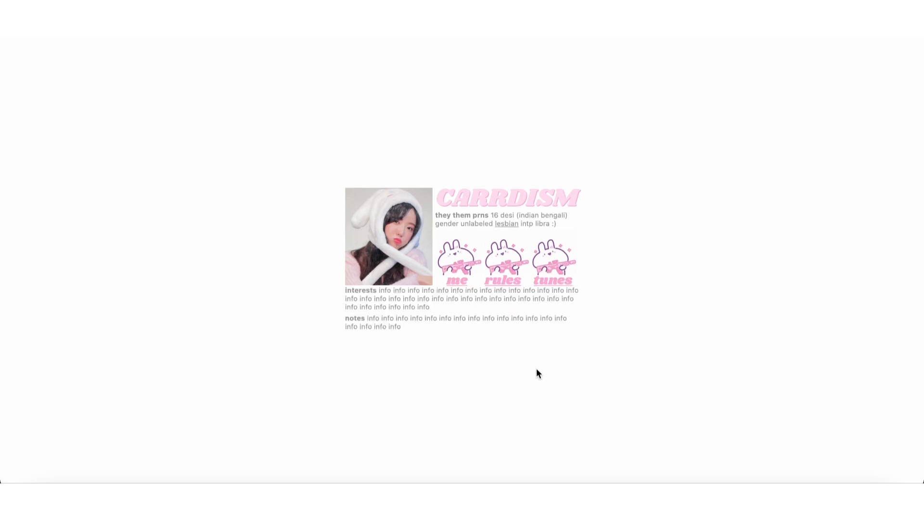
Back in the editor, increase the spacing of the header end control below the header and republish the site
key(super+w)
click(388, 299)
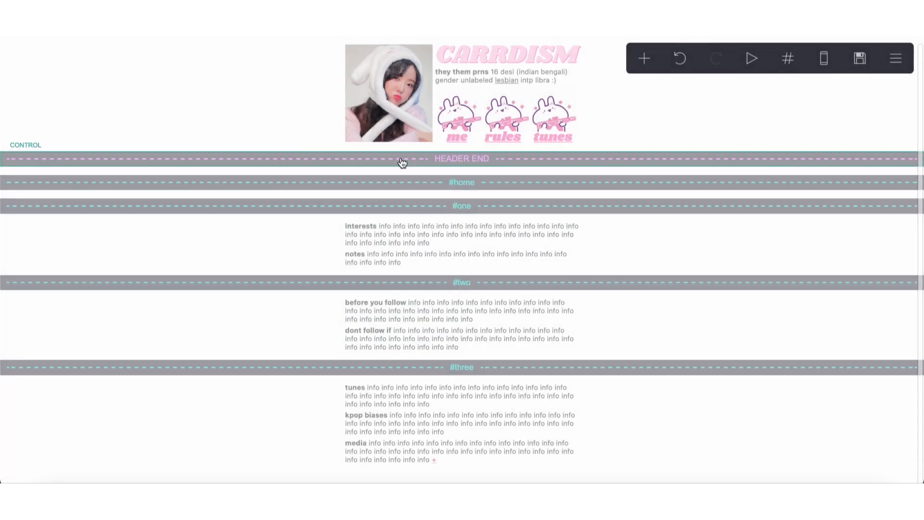
click(402, 160)
drag(30, 338, 45, 340)
click(860, 58)
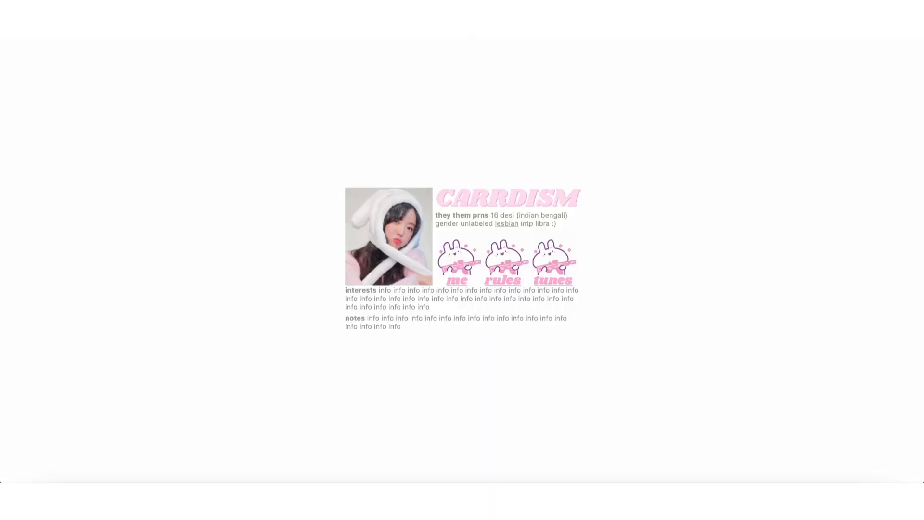
Reload the published page and test the me, rules and tunes links and the "+" link back to home
key(super+l)
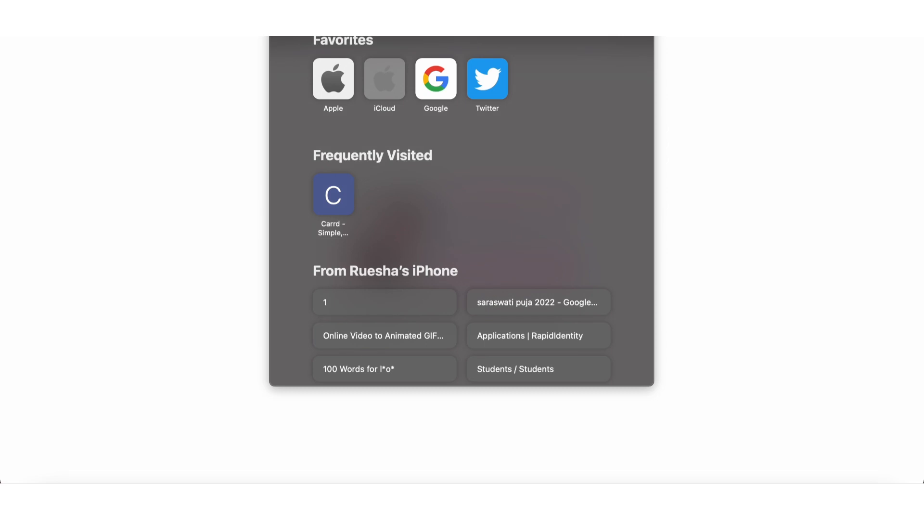
key(Return)
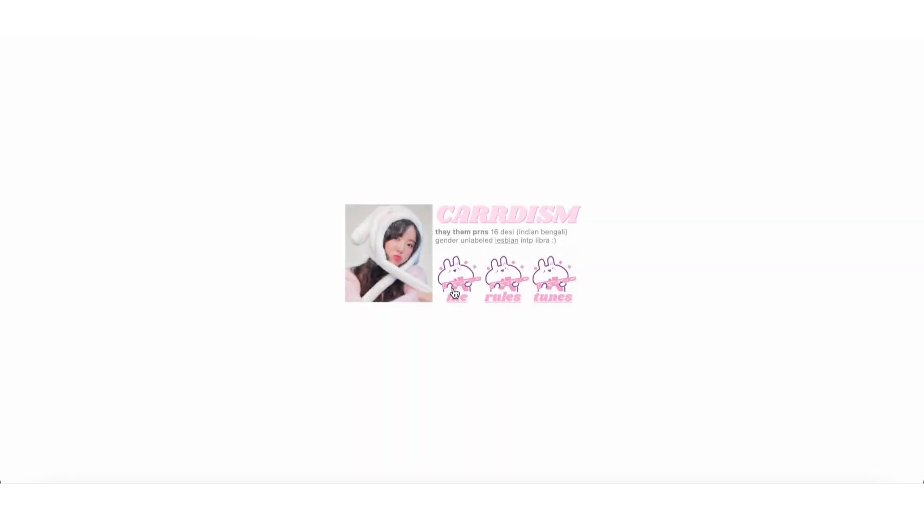
click(455, 294)
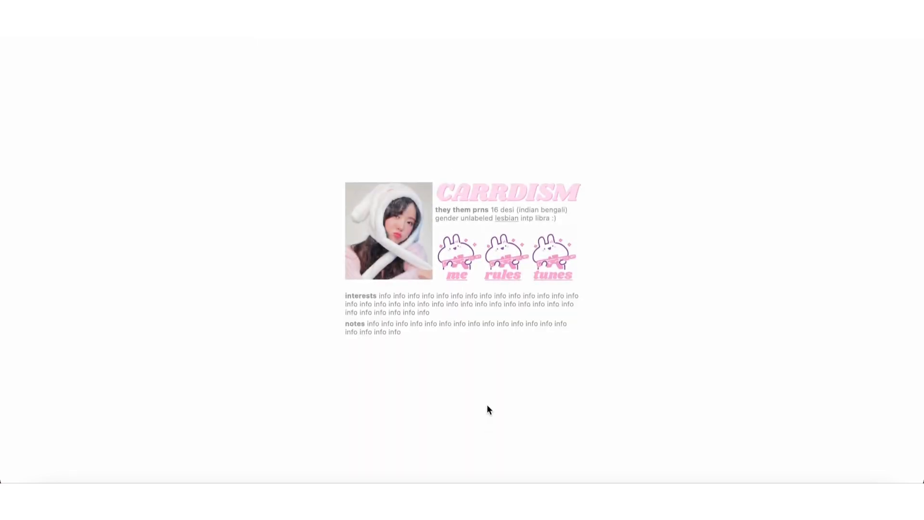
click(507, 278)
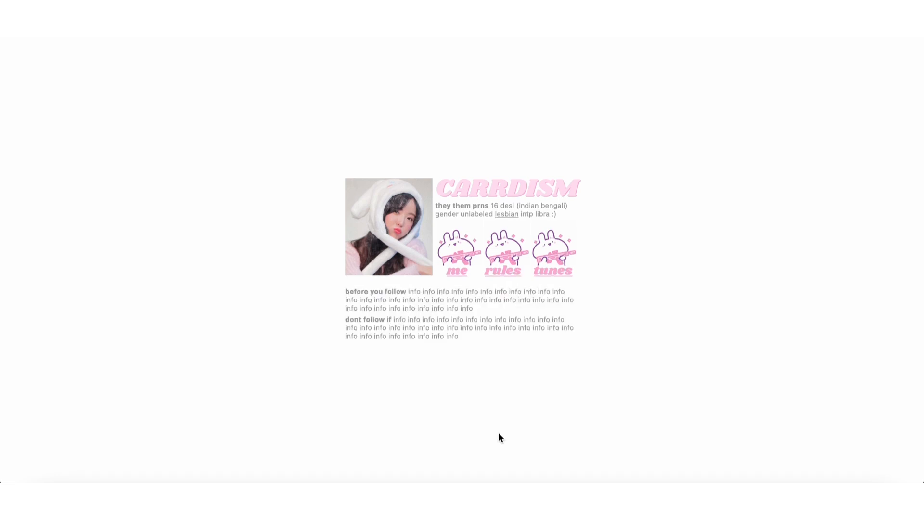
click(562, 278)
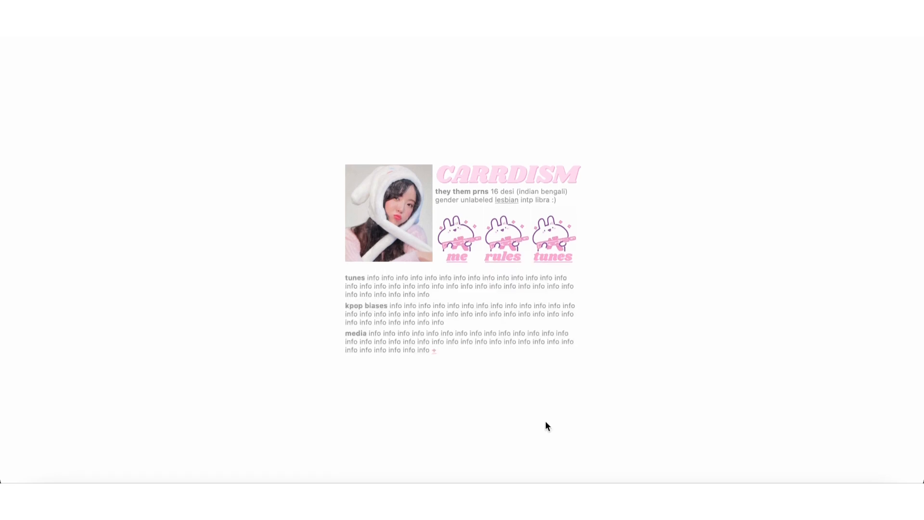
click(465, 257)
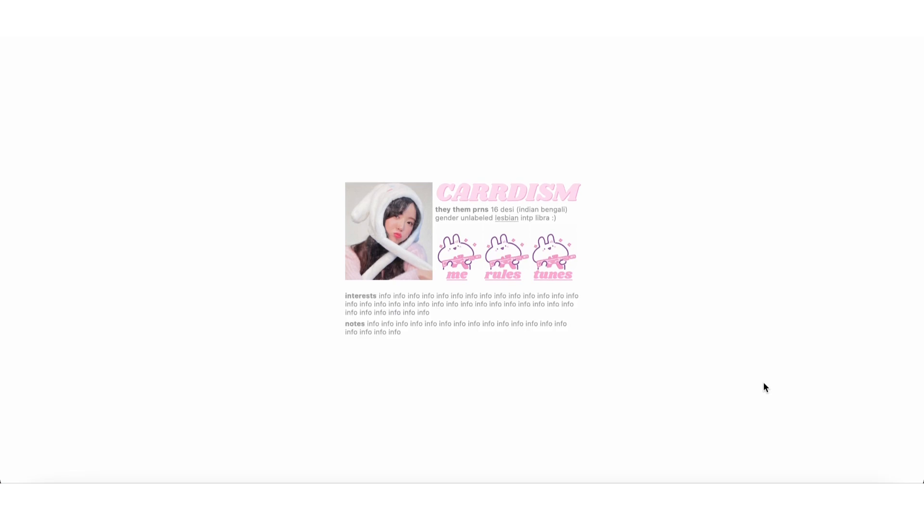
click(550, 280)
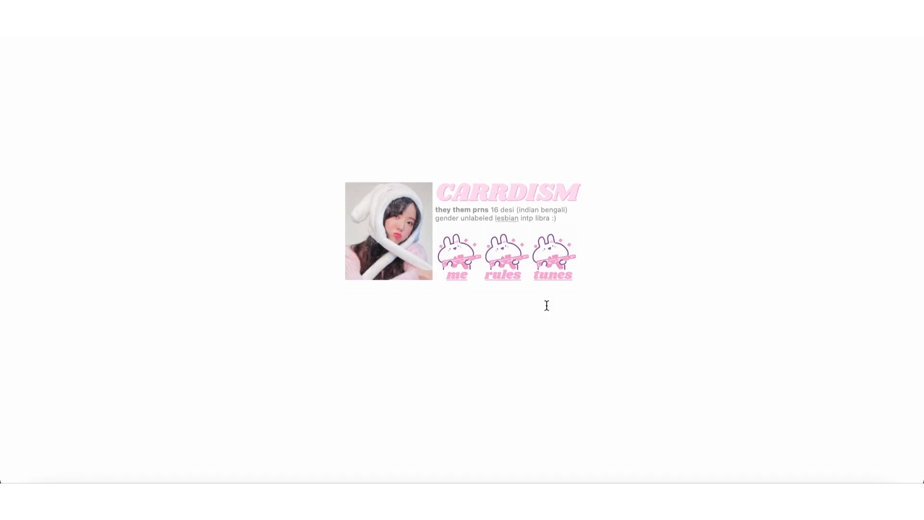
click(434, 353)
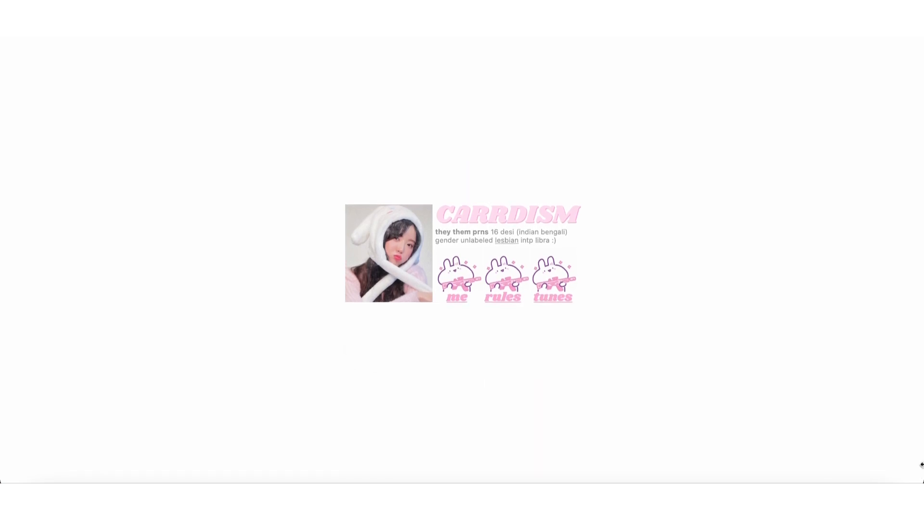